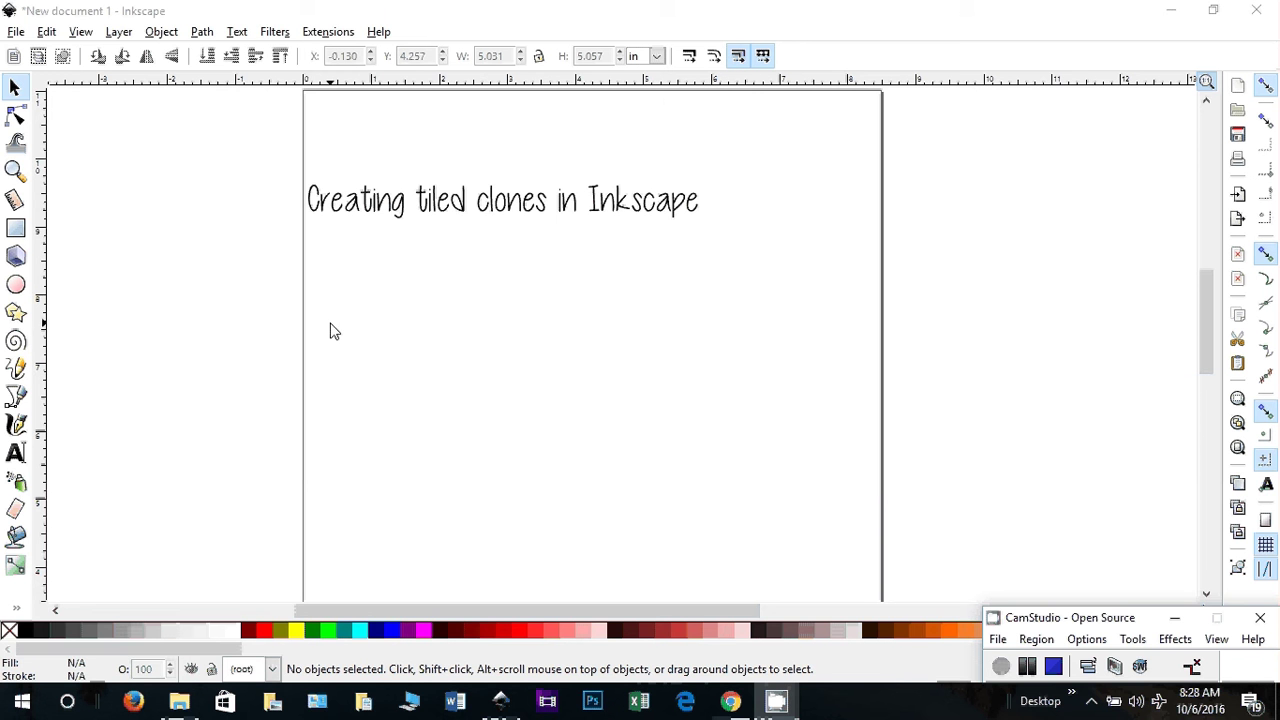
Step: Draw a circle about 3.83 in in diameter below the title text and remove its fill, keeping the black outline
click(16, 286)
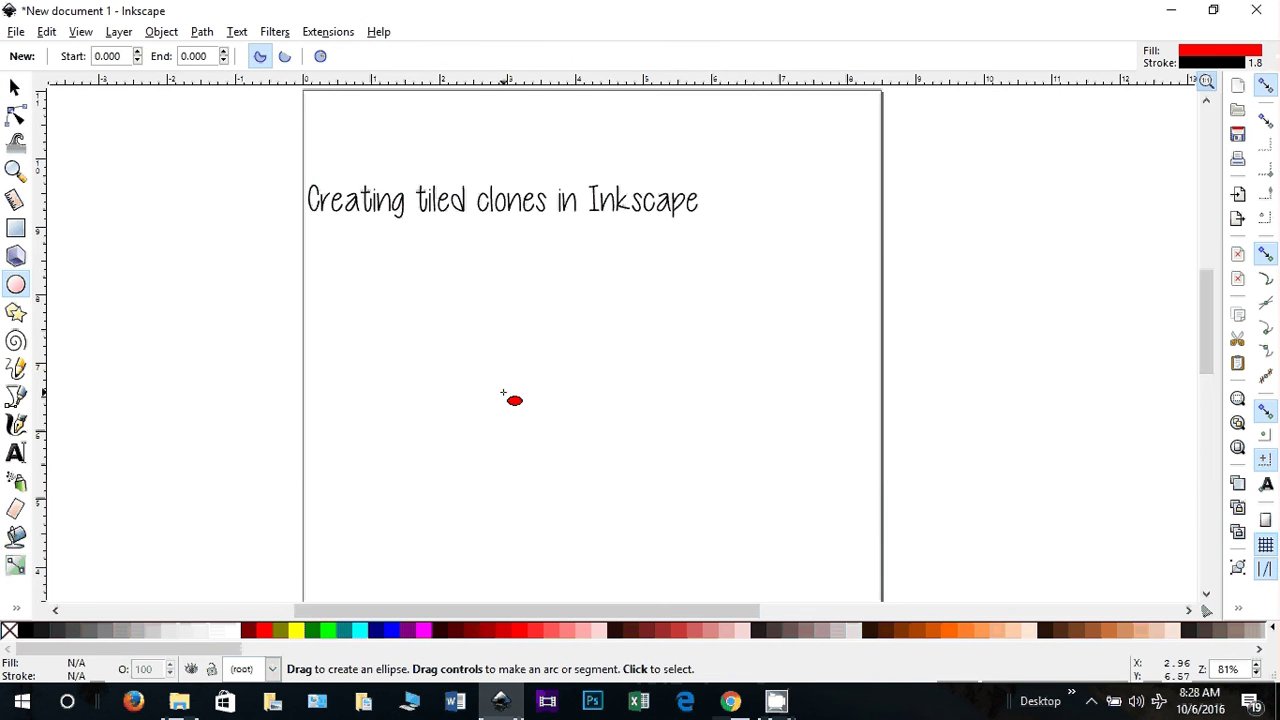
drag(524, 412, 352, 264)
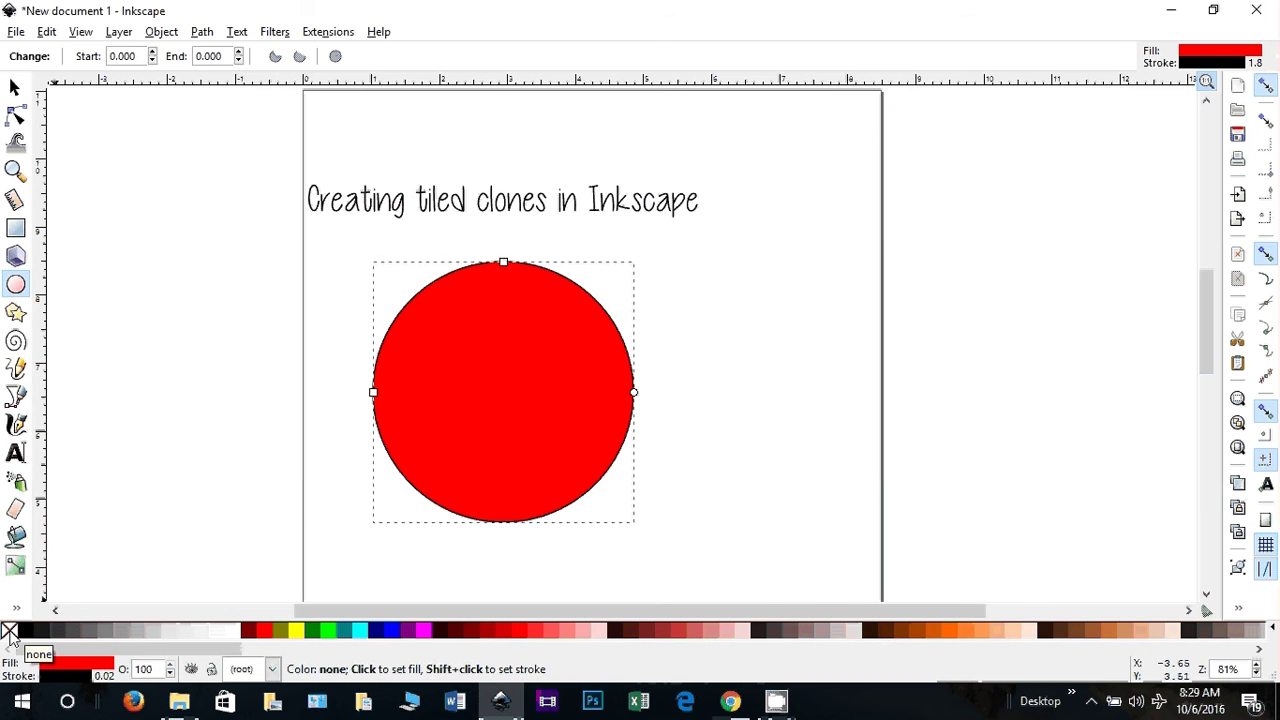
click(9, 631)
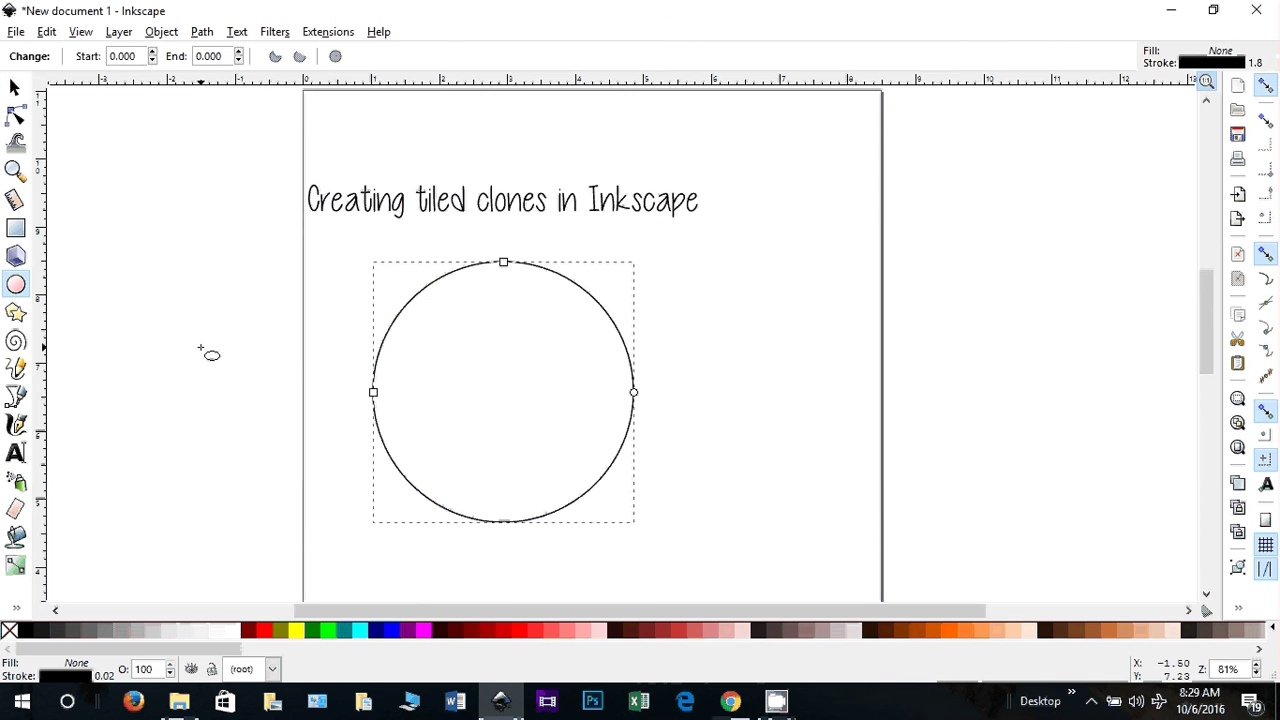
Step: Move the circle straight down to about Y 4.39 in and show its rotation center
key(F1)
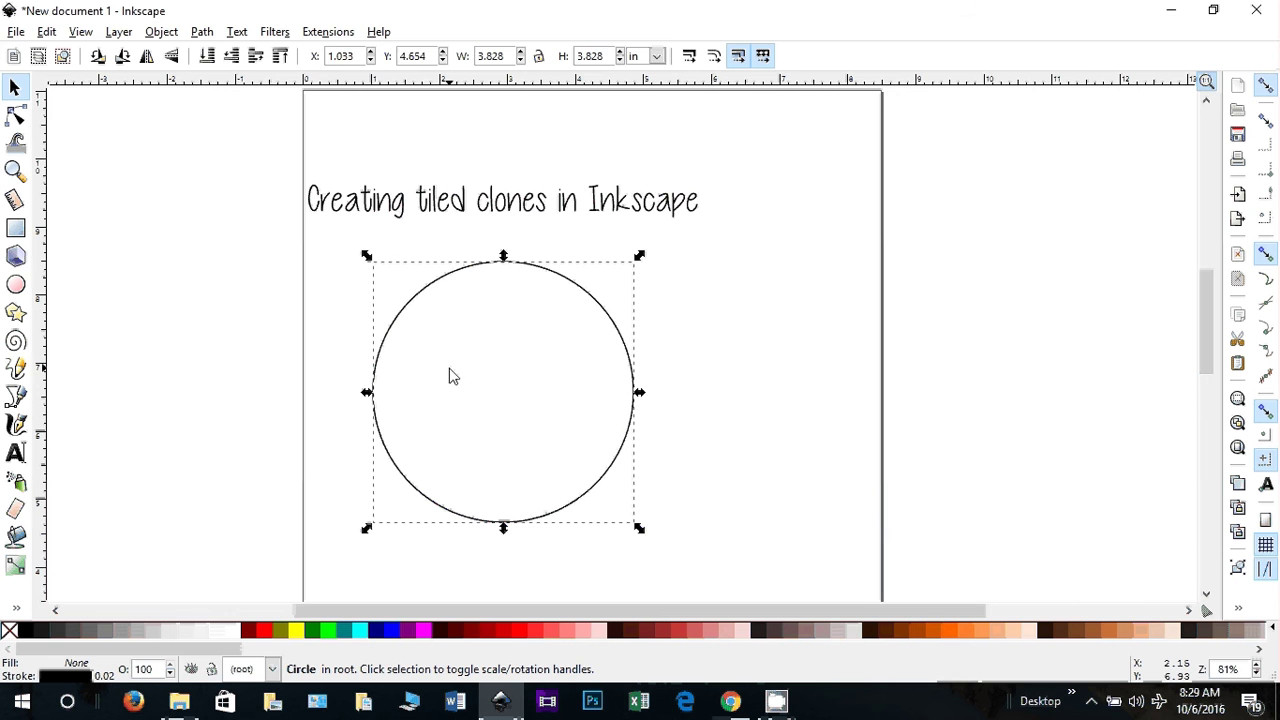
drag(430, 289, 430, 307)
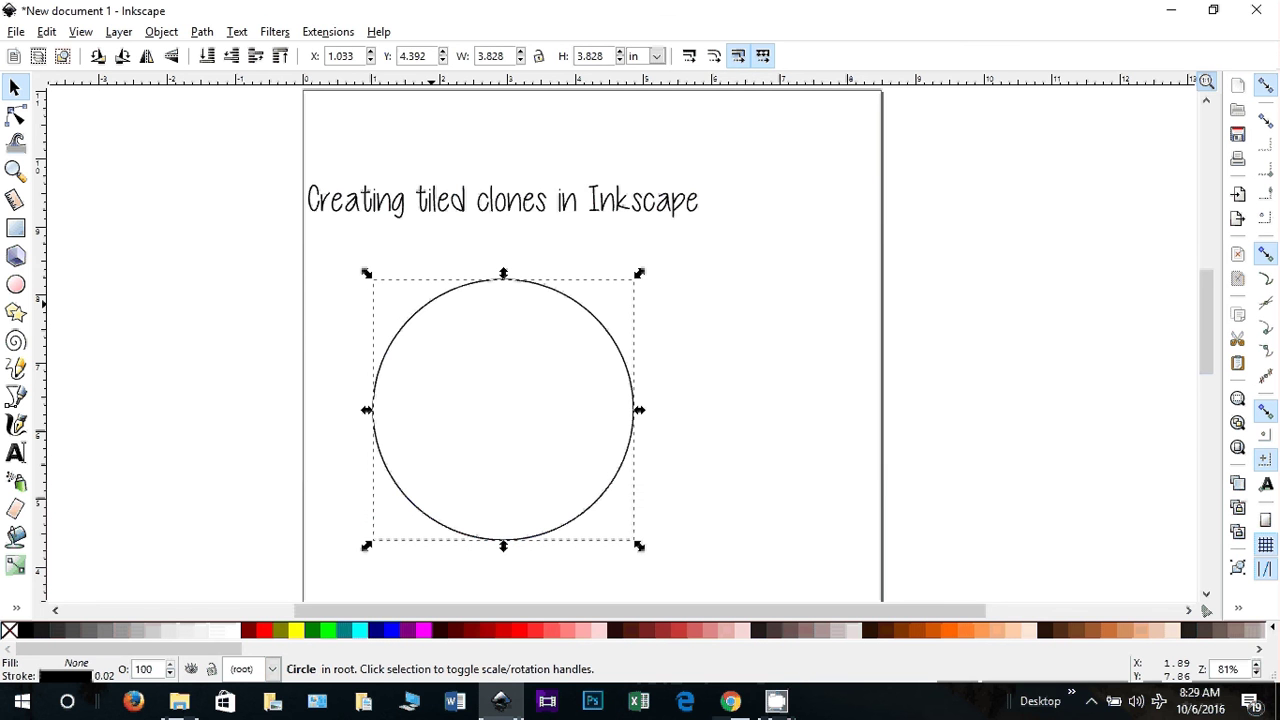
click(430, 307)
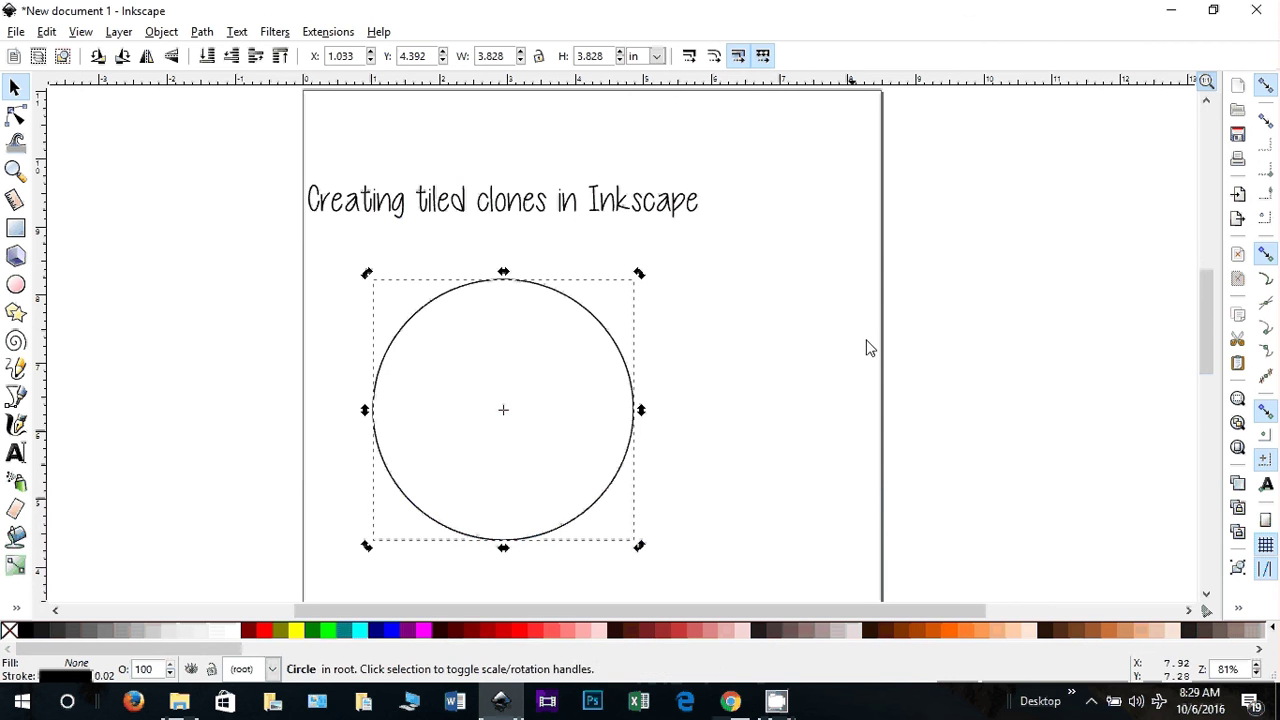
Step: Switch snapping off and back on
click(1266, 86)
click(1266, 254)
click(1266, 86)
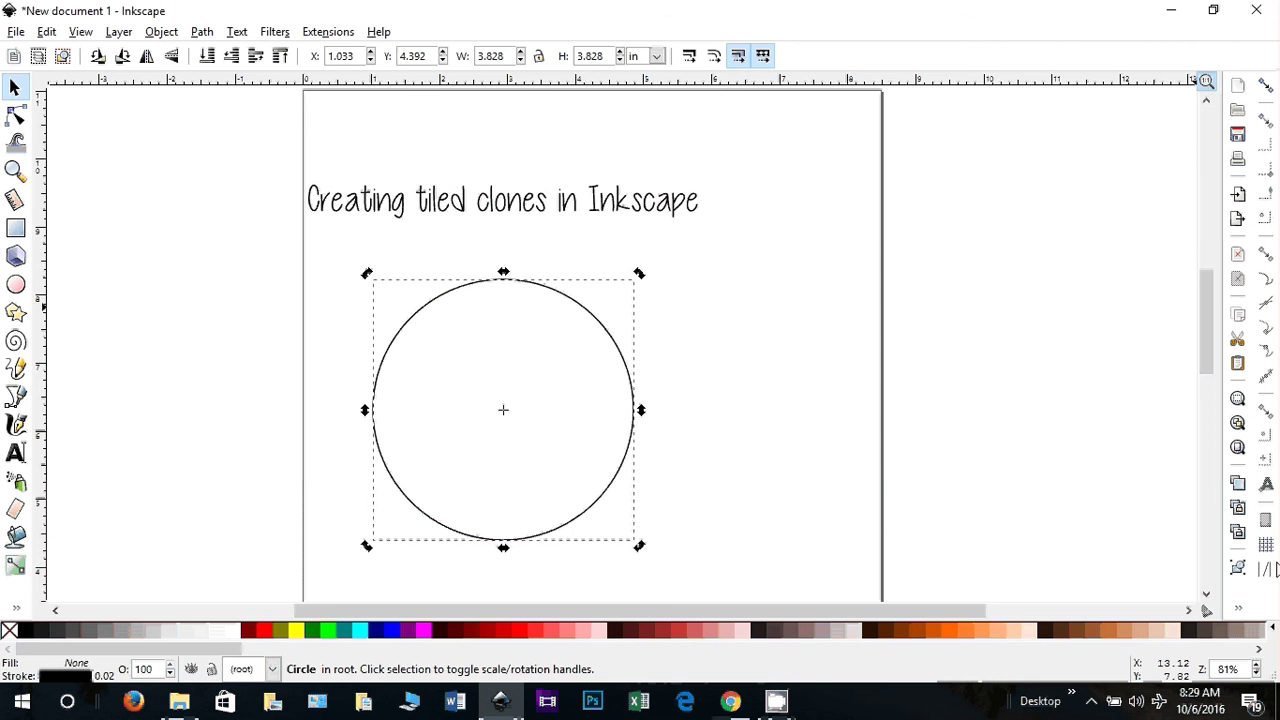
click(1267, 90)
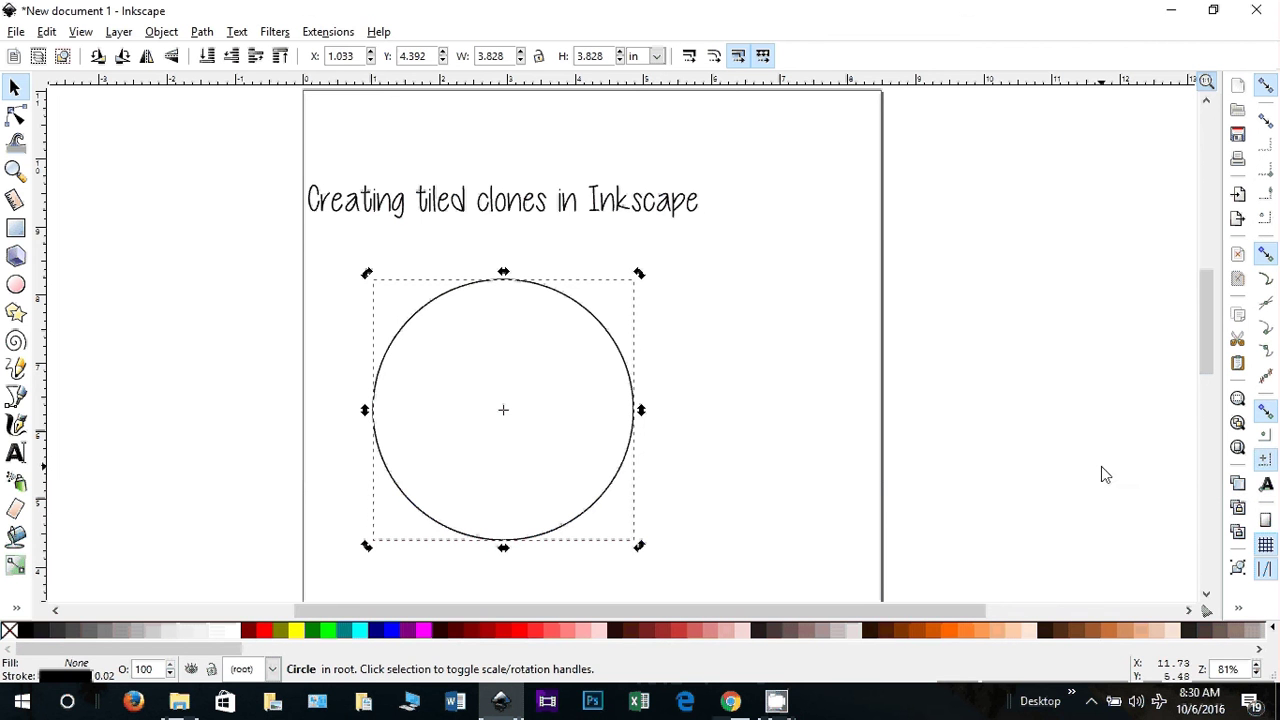
Step: Place a horizontal and a vertical guide snapped to the circle's rotation center, then deselect the circle
click(1262, 459)
drag(551, 80, 507, 417)
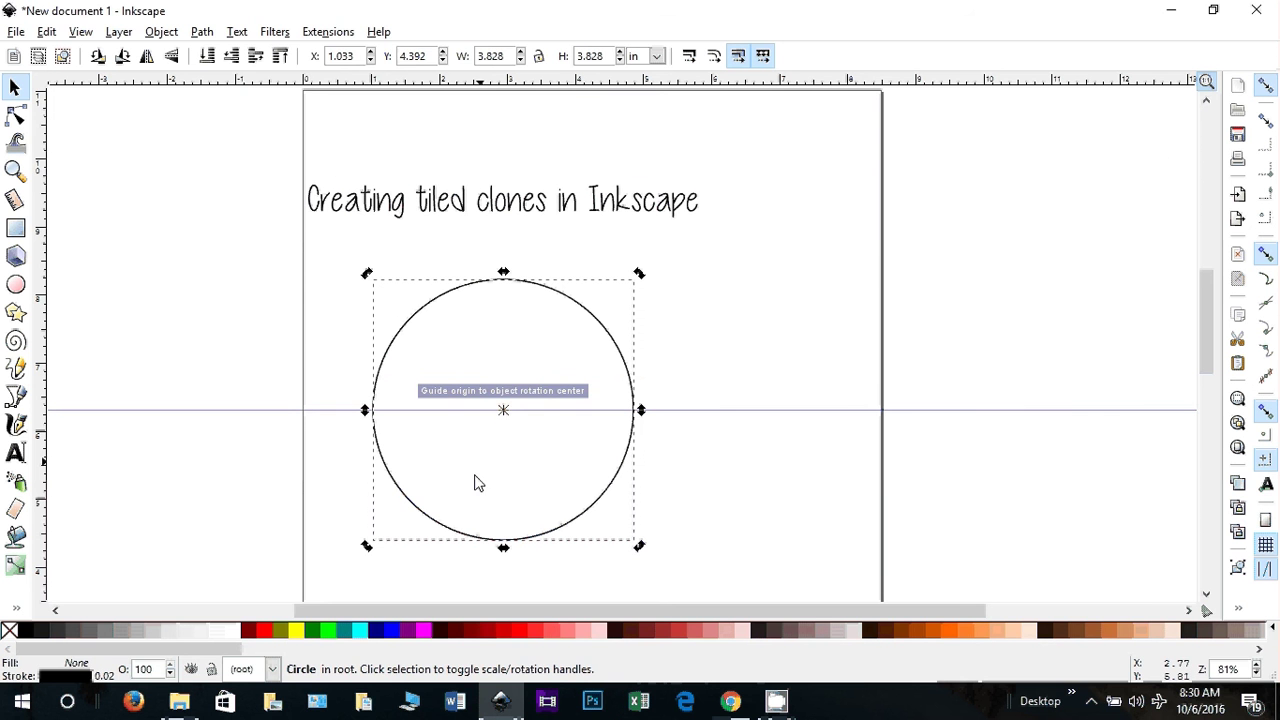
drag(45, 385, 503, 417)
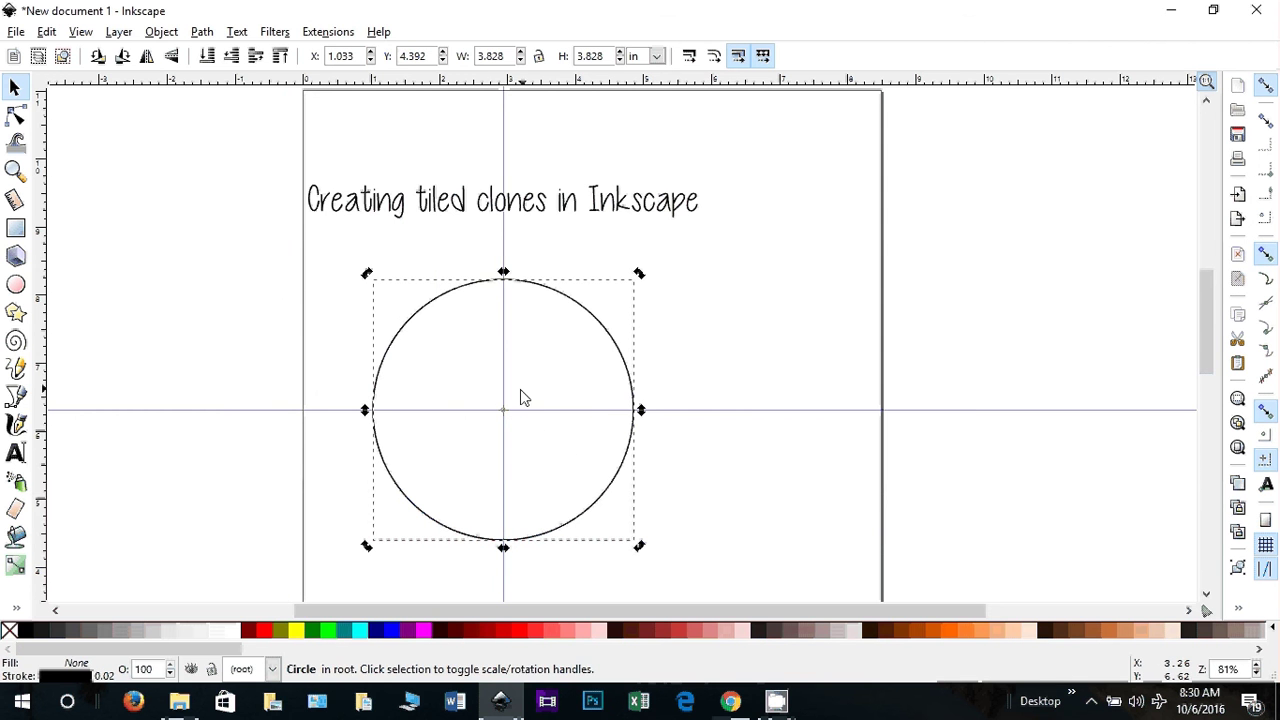
click(700, 468)
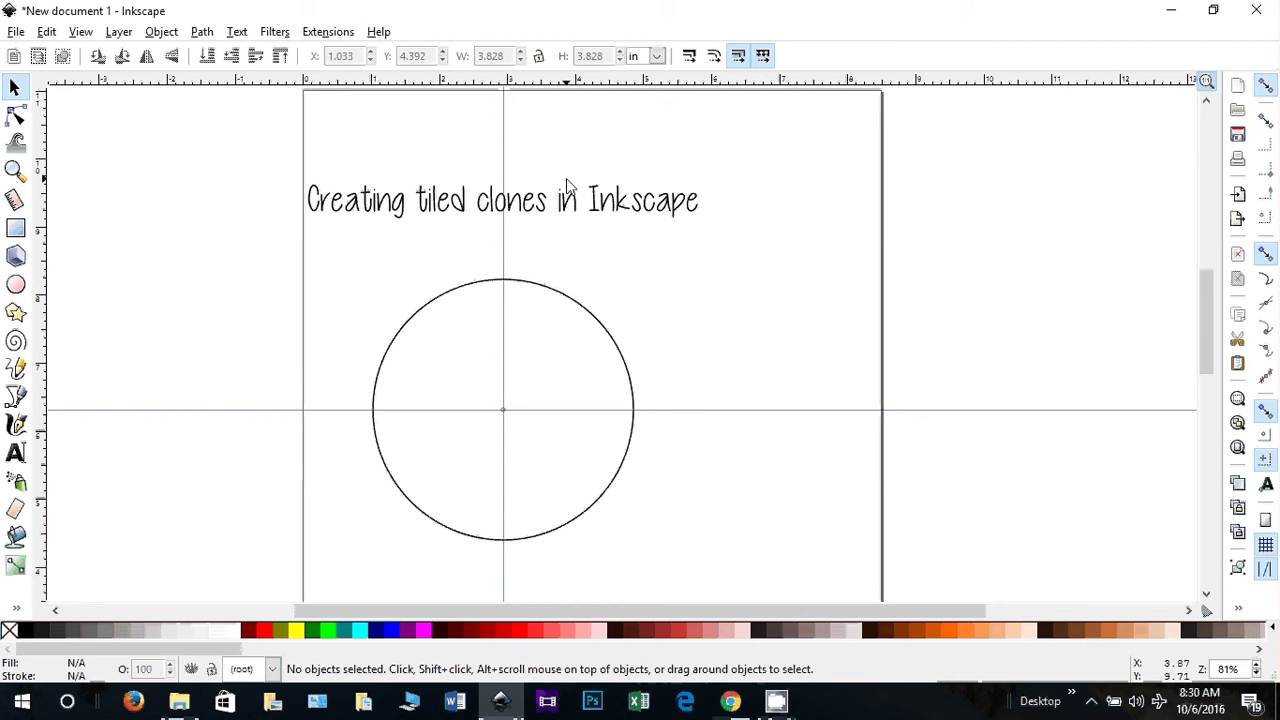
Step: Copy the black heart image from the Chrome image search and paste it into the Inkscape drawing beside the circle
click(732, 701)
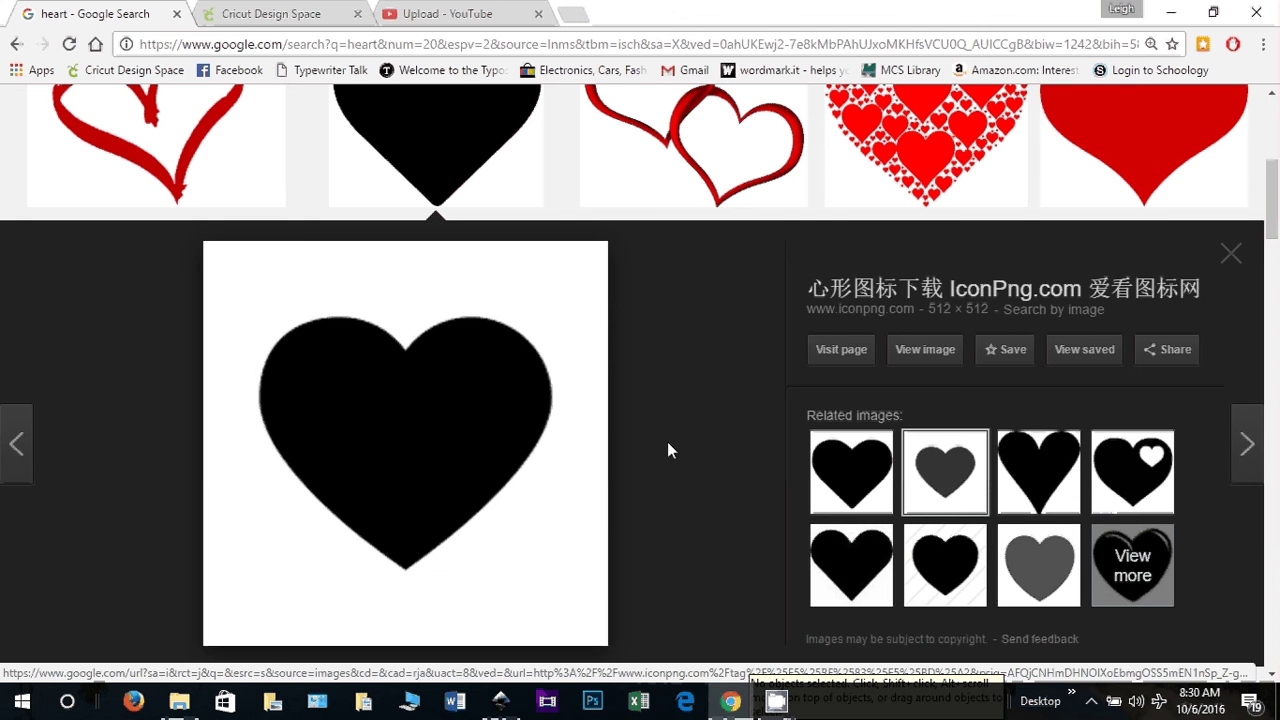
right_click(406, 442)
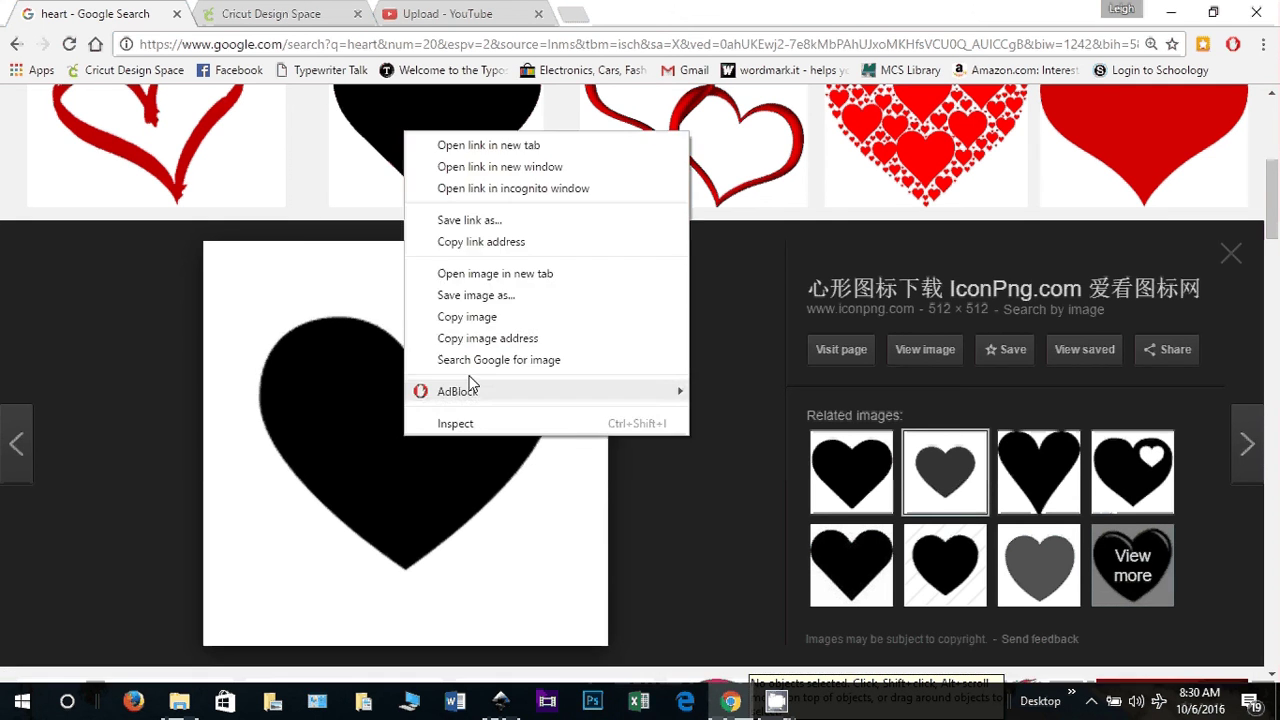
click(479, 321)
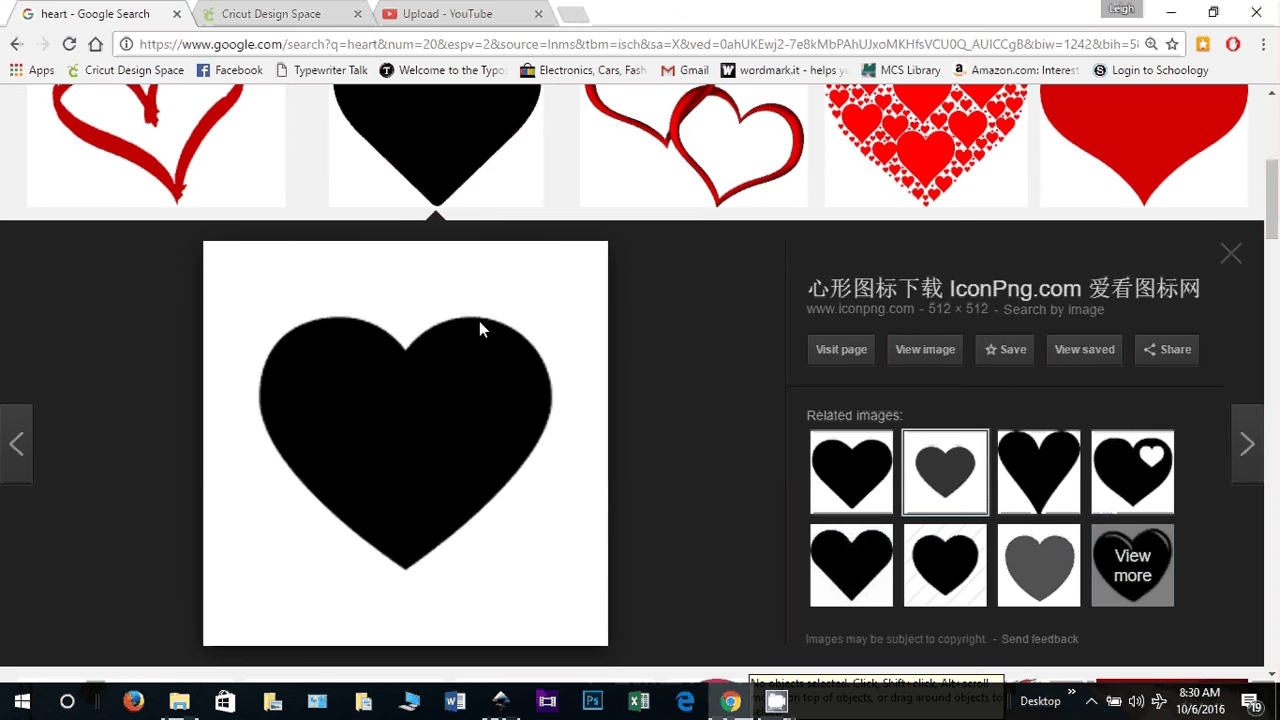
click(500, 705)
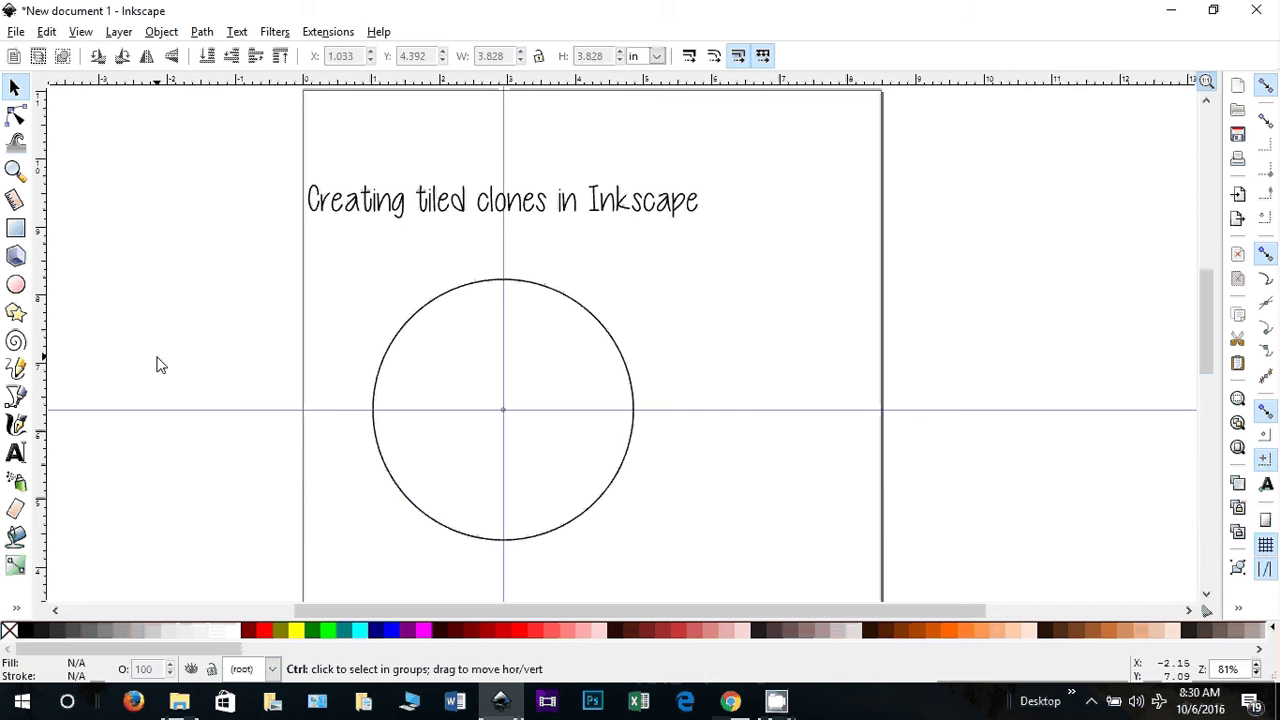
key(ctrl+v)
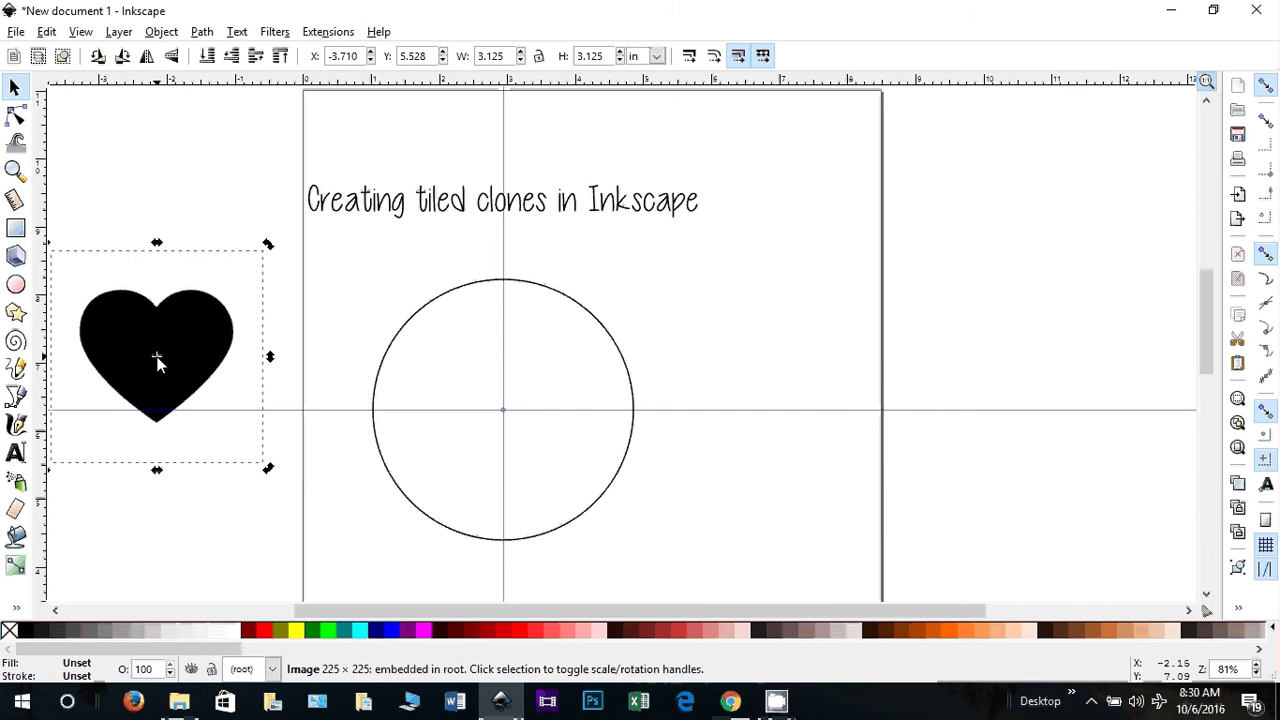
drag(178, 339, 243, 332)
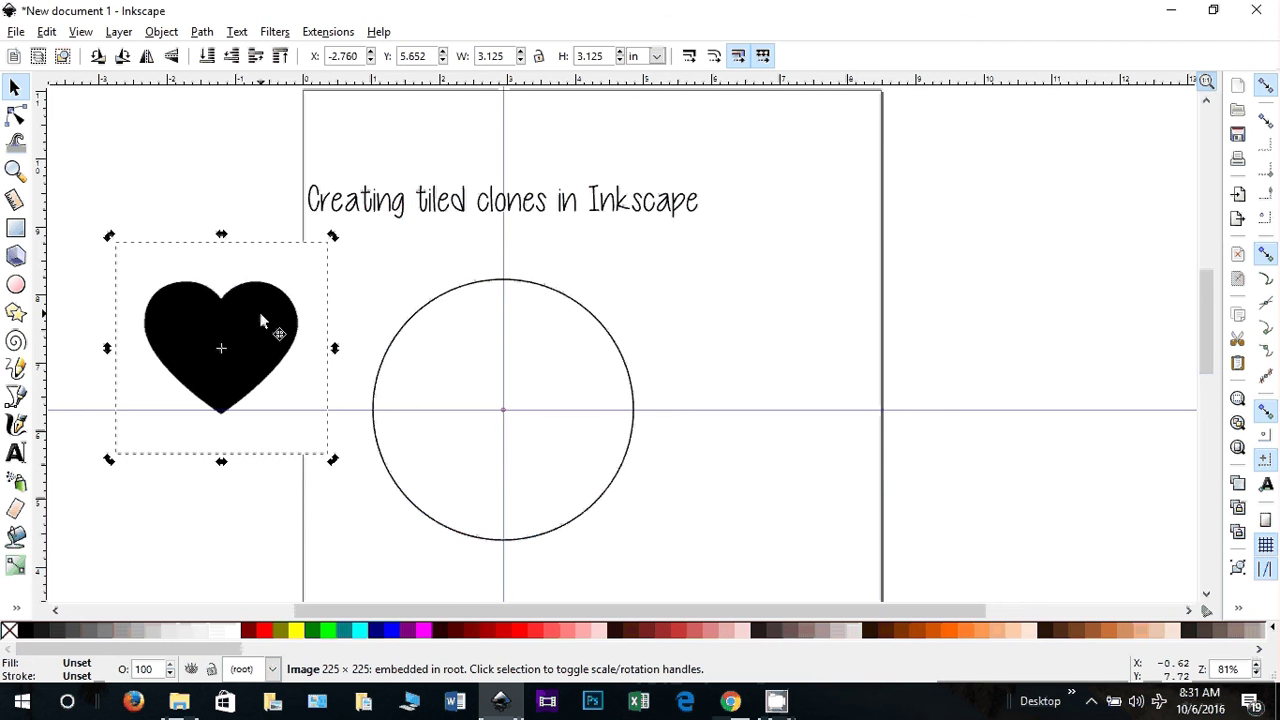
Step: Trace the pasted heart bitmap with a Brightness cutoff scan and move the traced path directly below the original image
click(204, 32)
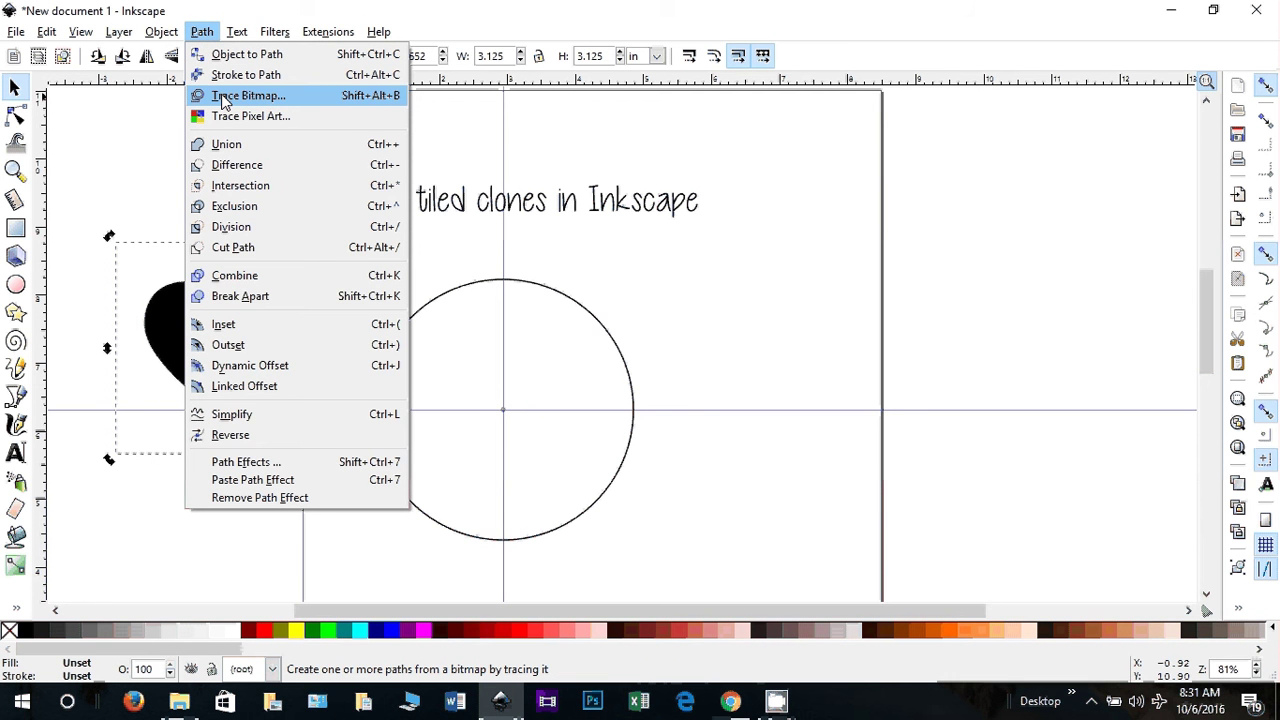
click(240, 95)
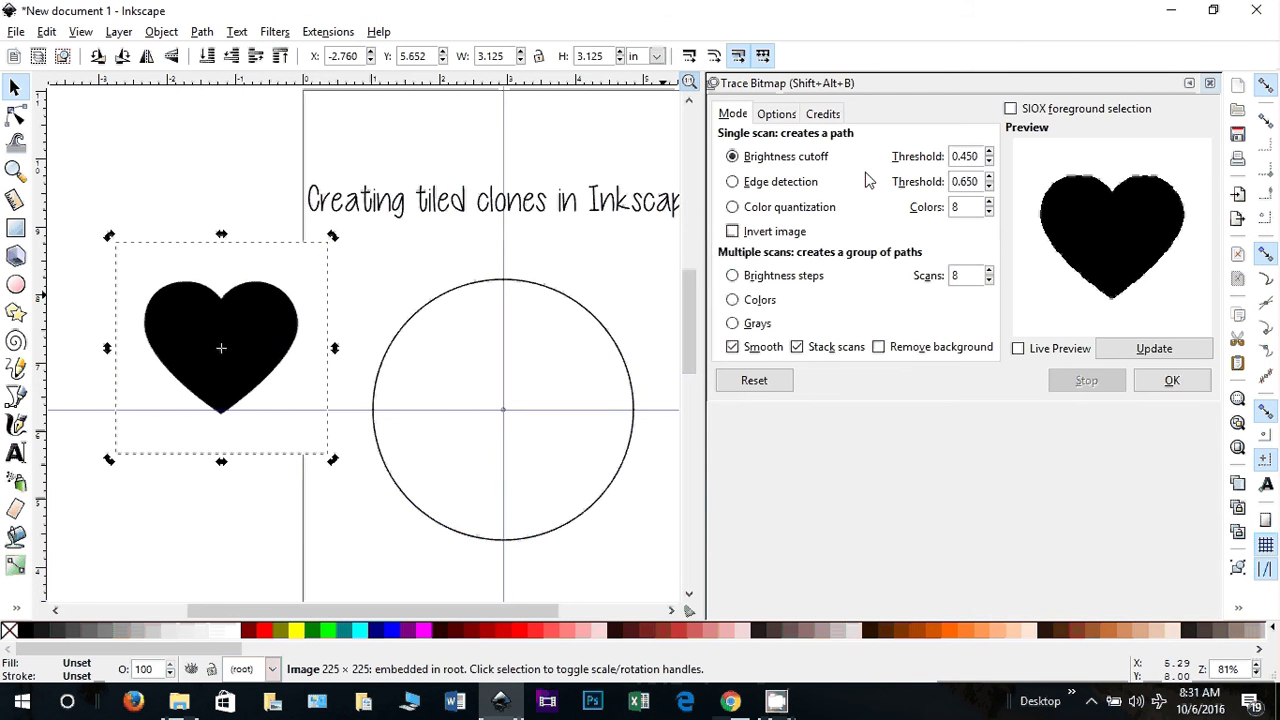
click(741, 161)
click(1168, 352)
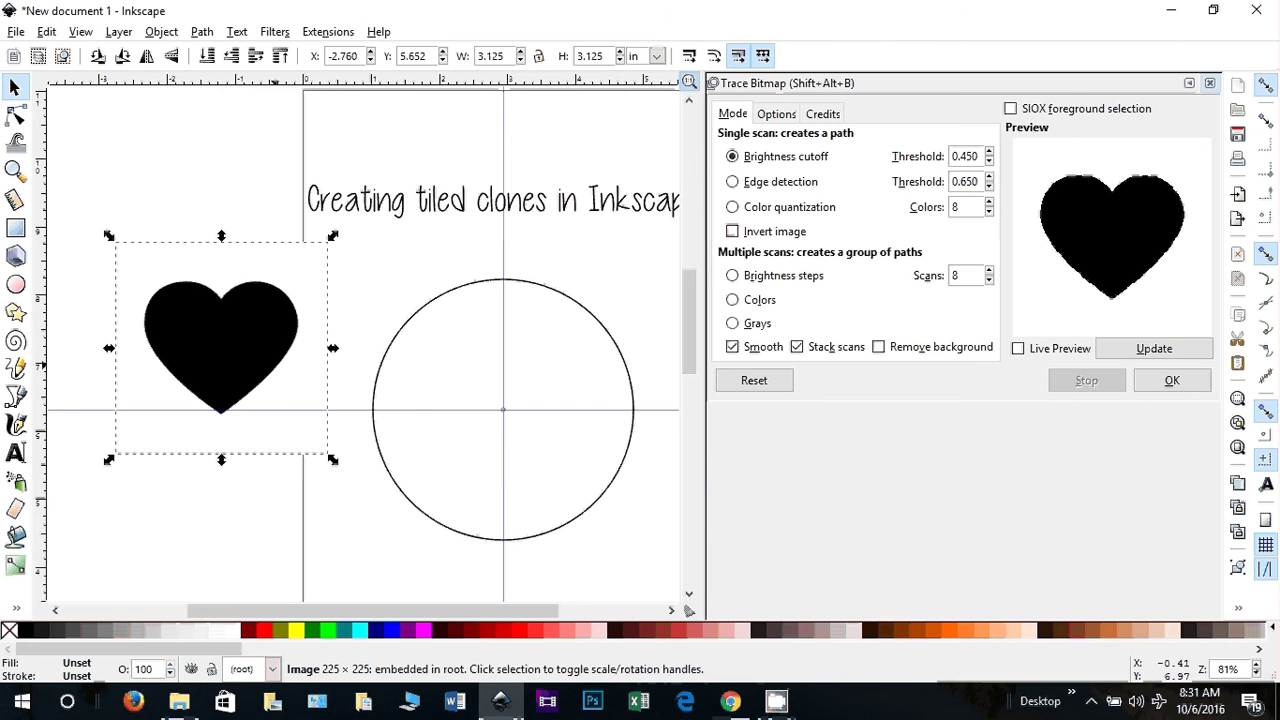
click(1134, 352)
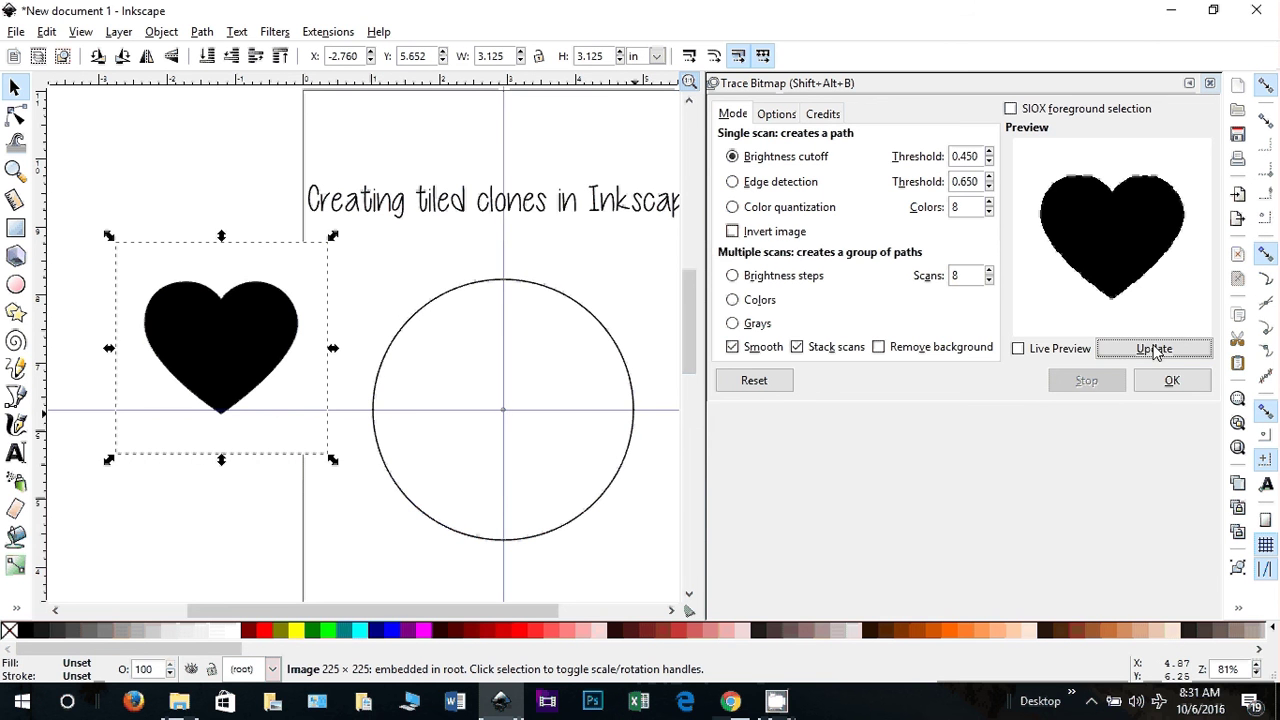
click(1168, 384)
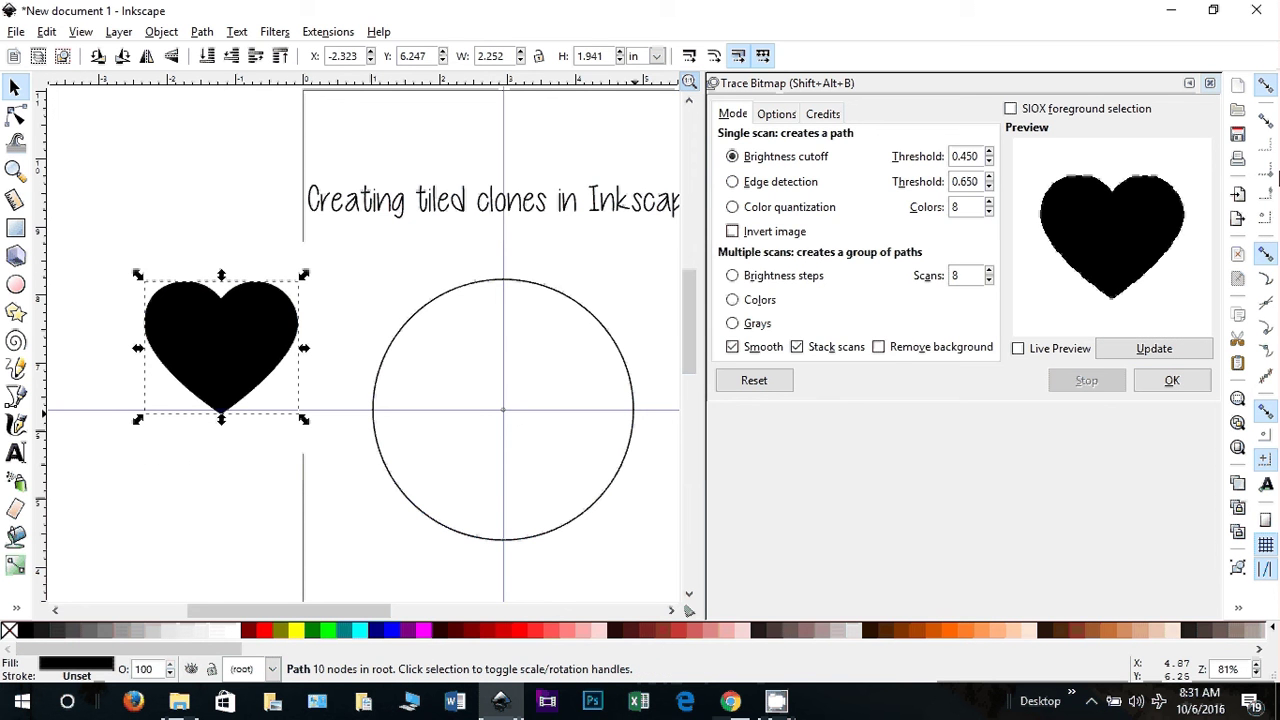
click(1210, 83)
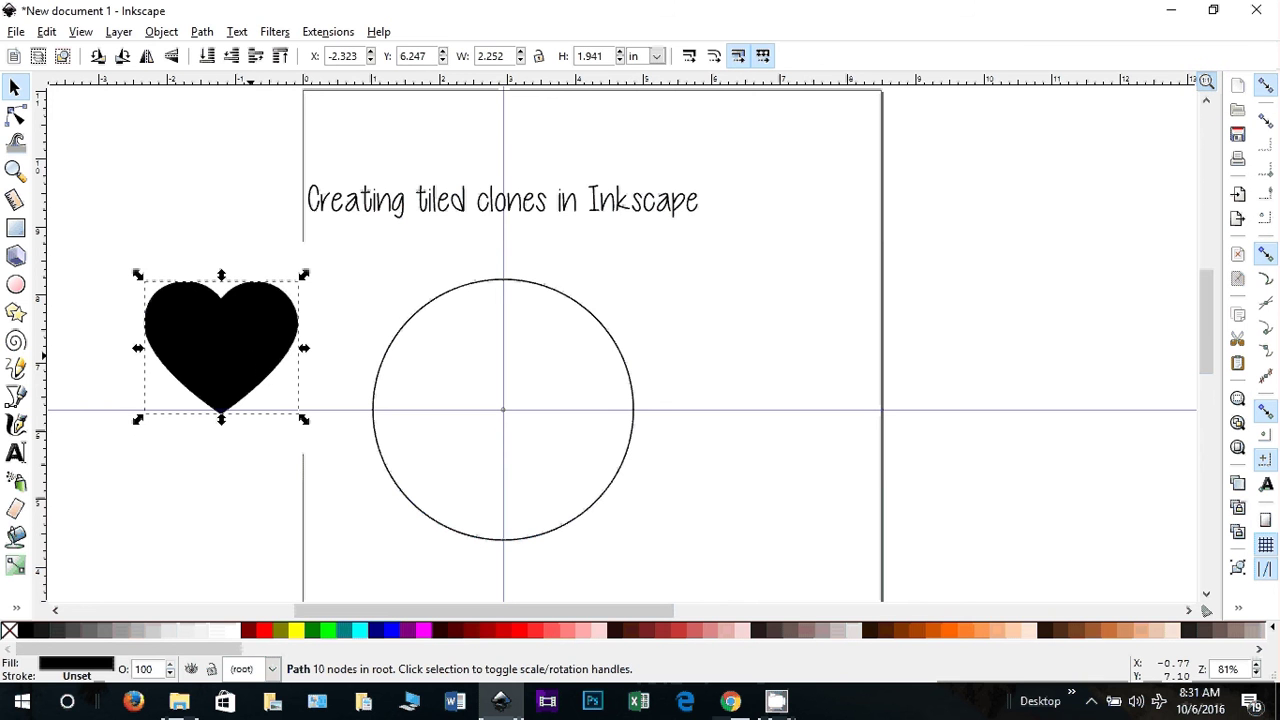
key(ctrl+d)
drag(247, 363, 249, 491)
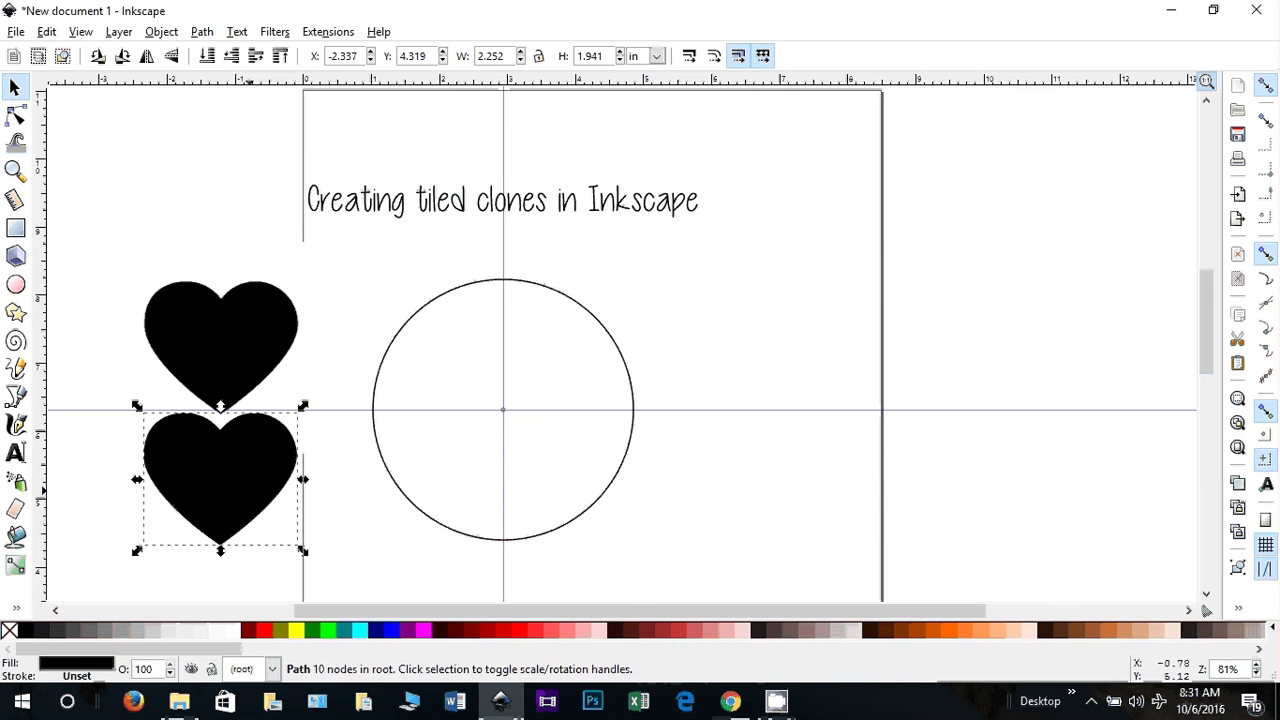
Step: Compare the original bitmap with the traced heart and examine the path's editable nodes
click(262, 354)
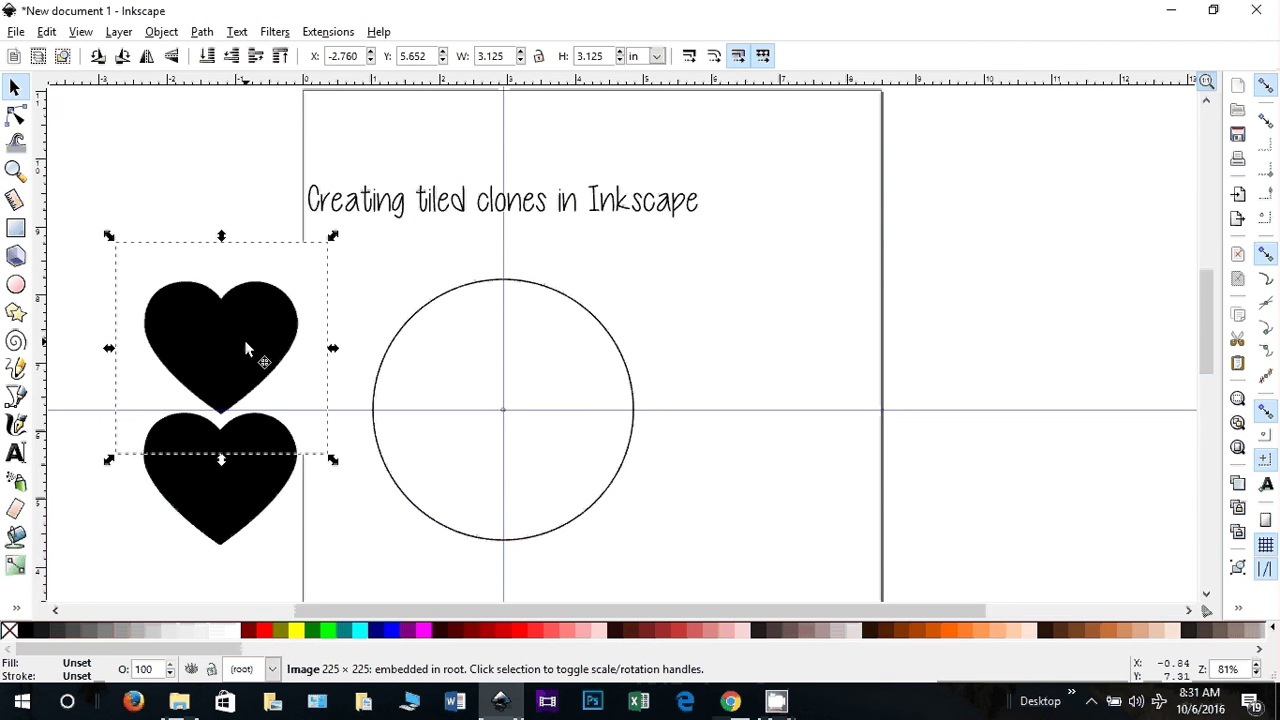
key(n)
click(238, 480)
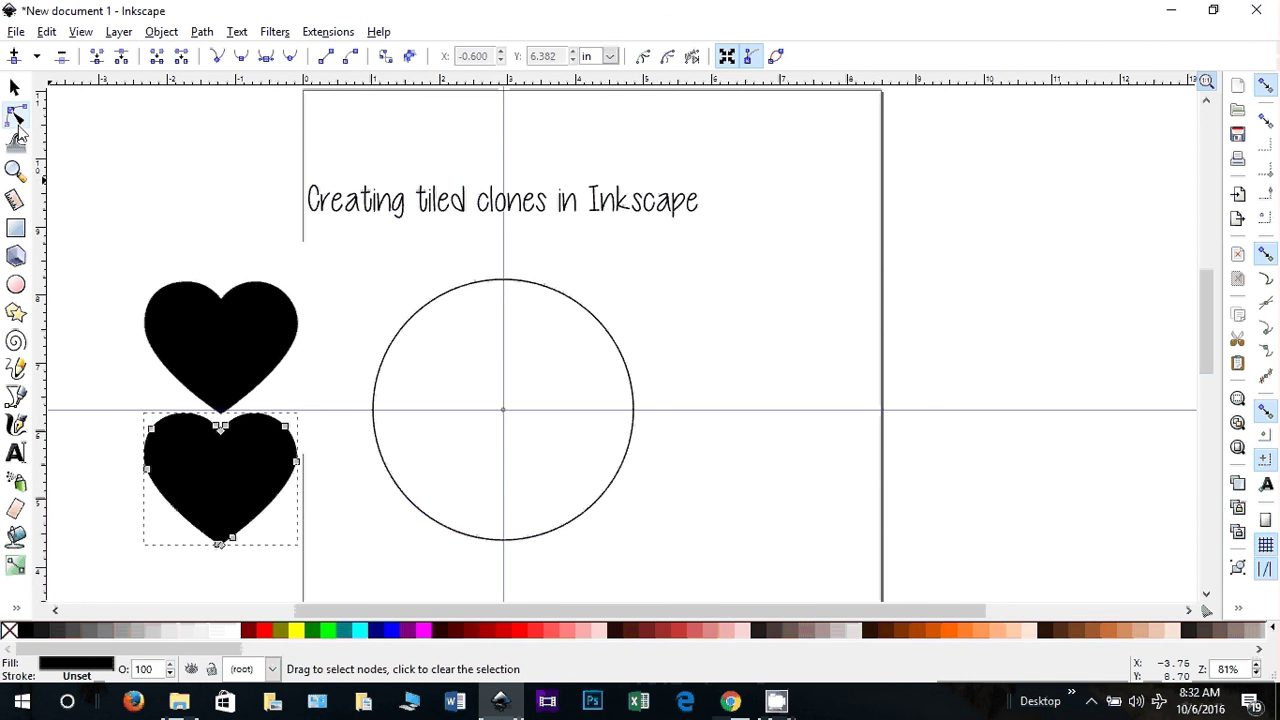
click(150, 428)
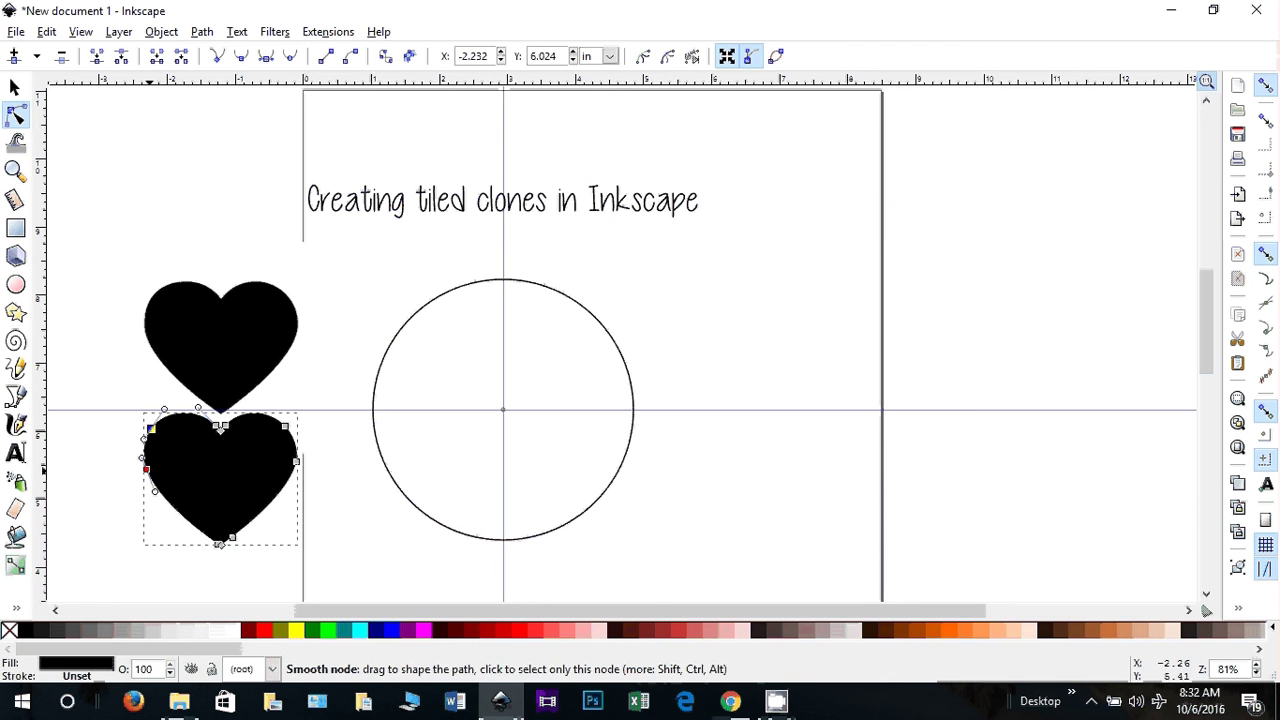
click(146, 468)
click(285, 427)
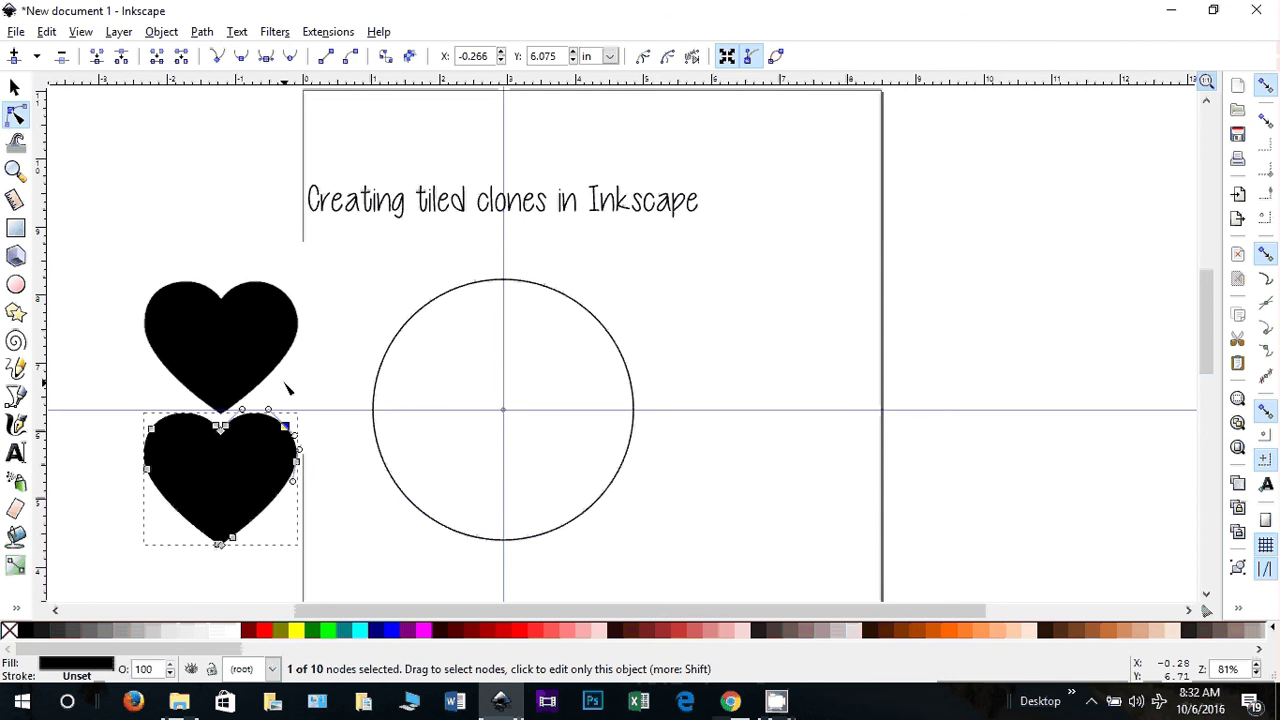
key(space)
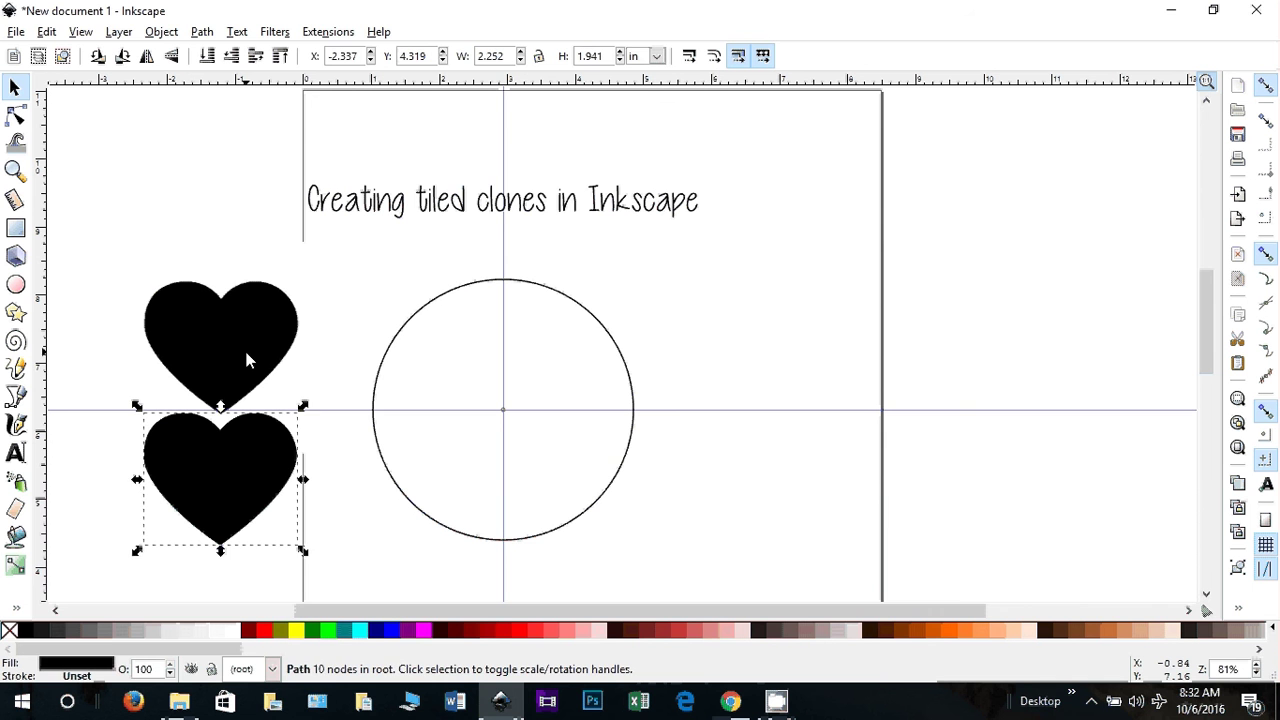
Step: Delete the original heart bitmap, keeping only the traced path
click(247, 356)
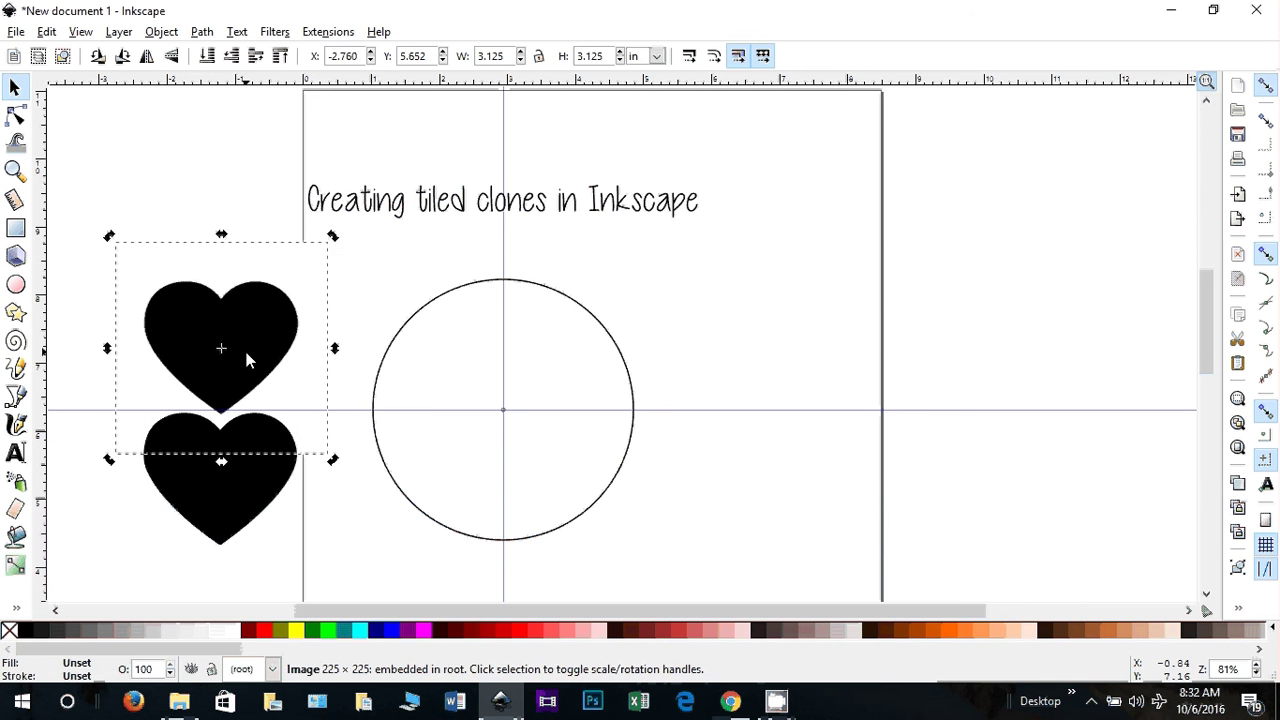
click(247, 360)
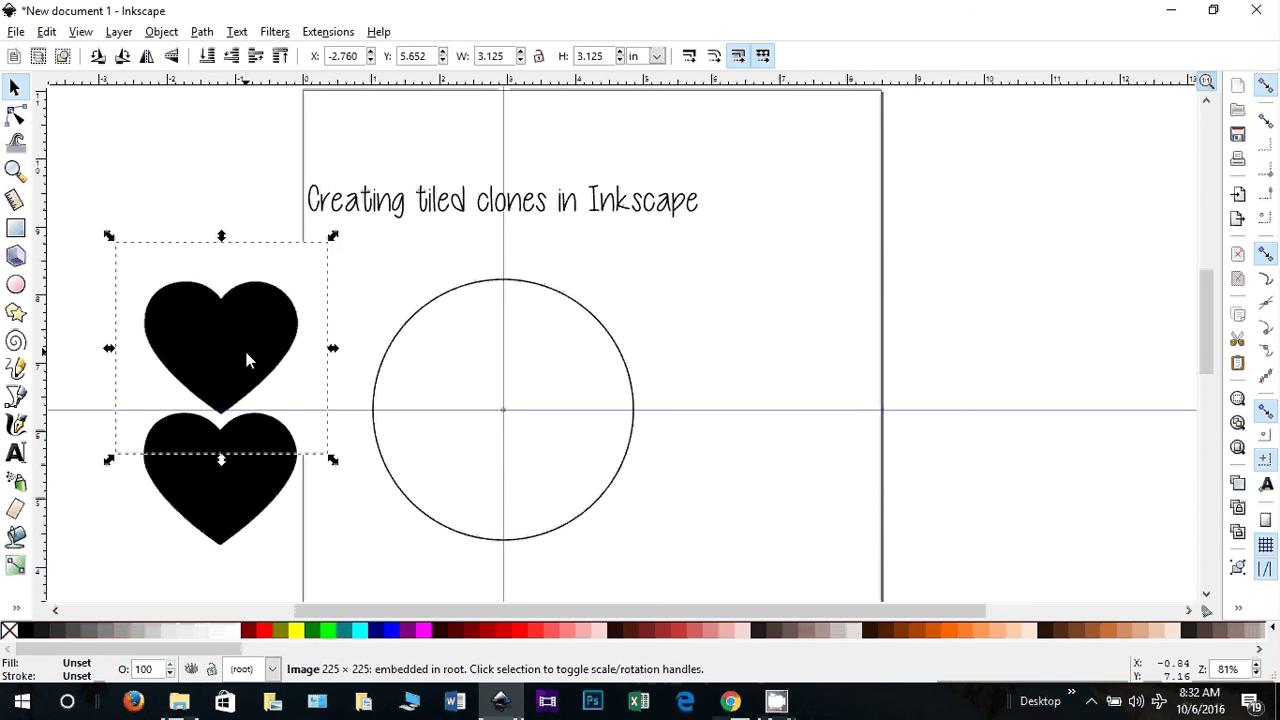
key(Delete)
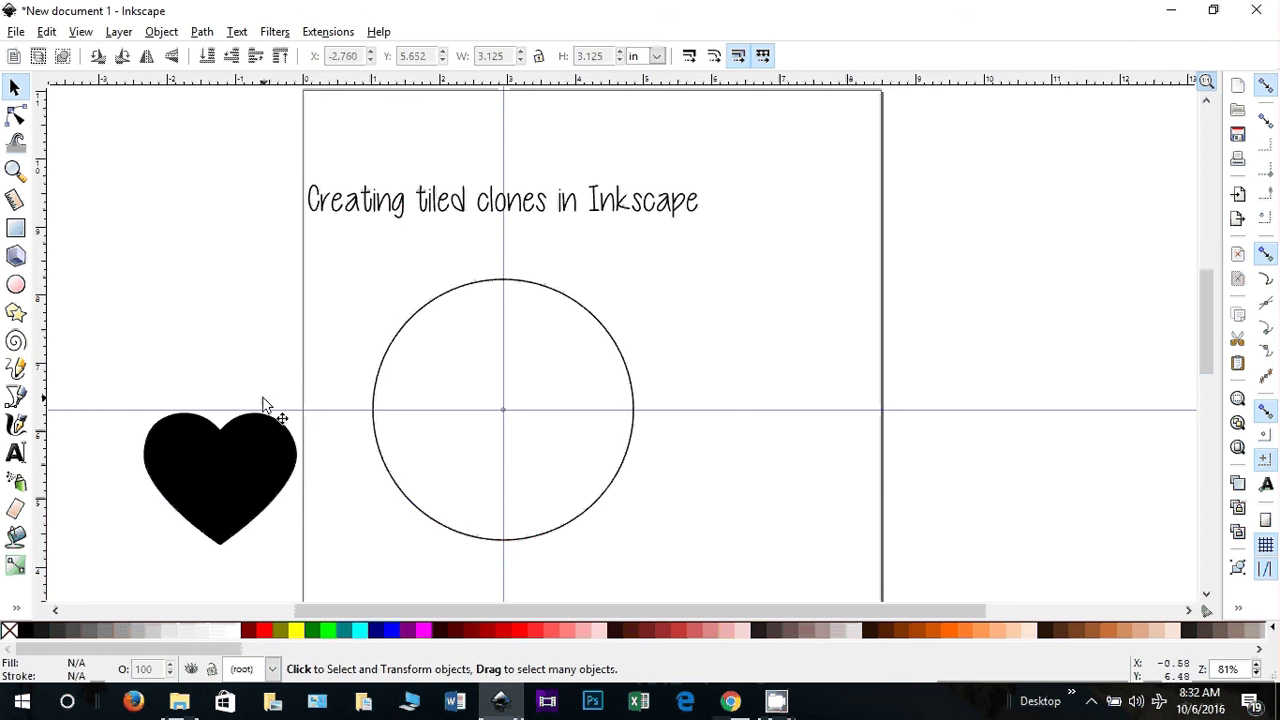
Step: Move the traced heart to the upper right of the circle and scale it down proportionally to about 0.54 in wide
drag(254, 476, 776, 314)
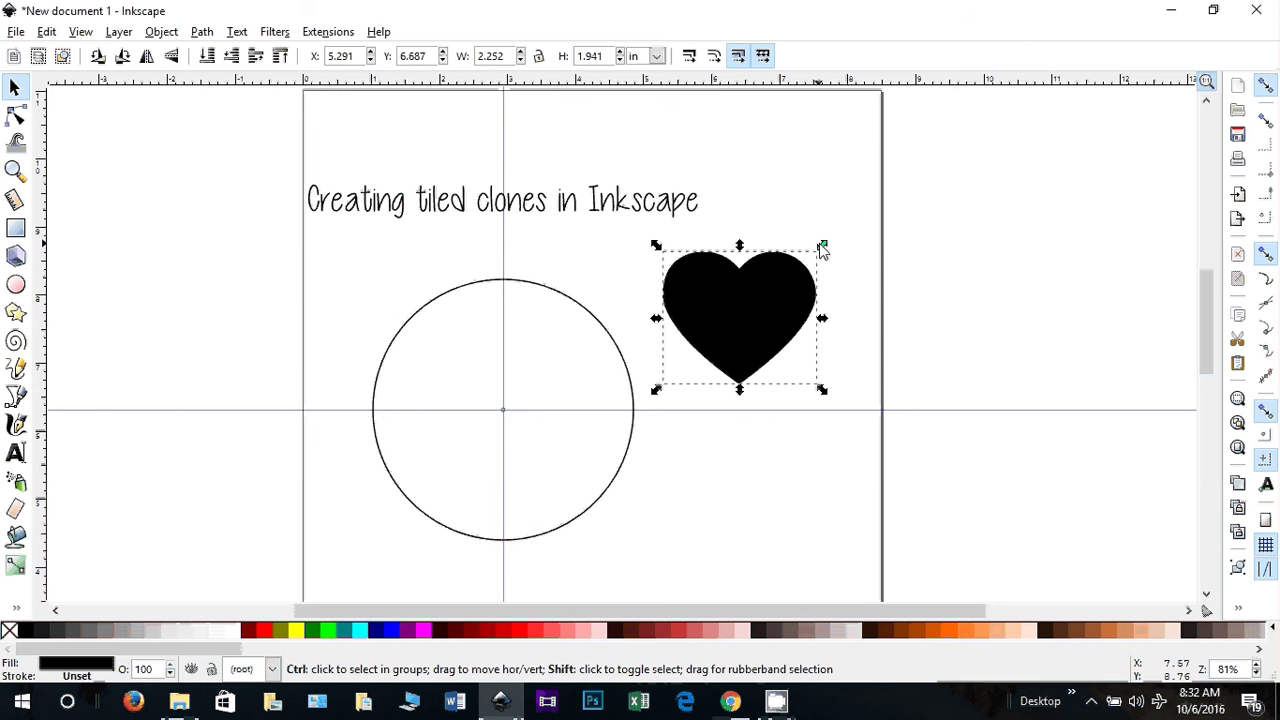
drag(822, 248, 791, 301)
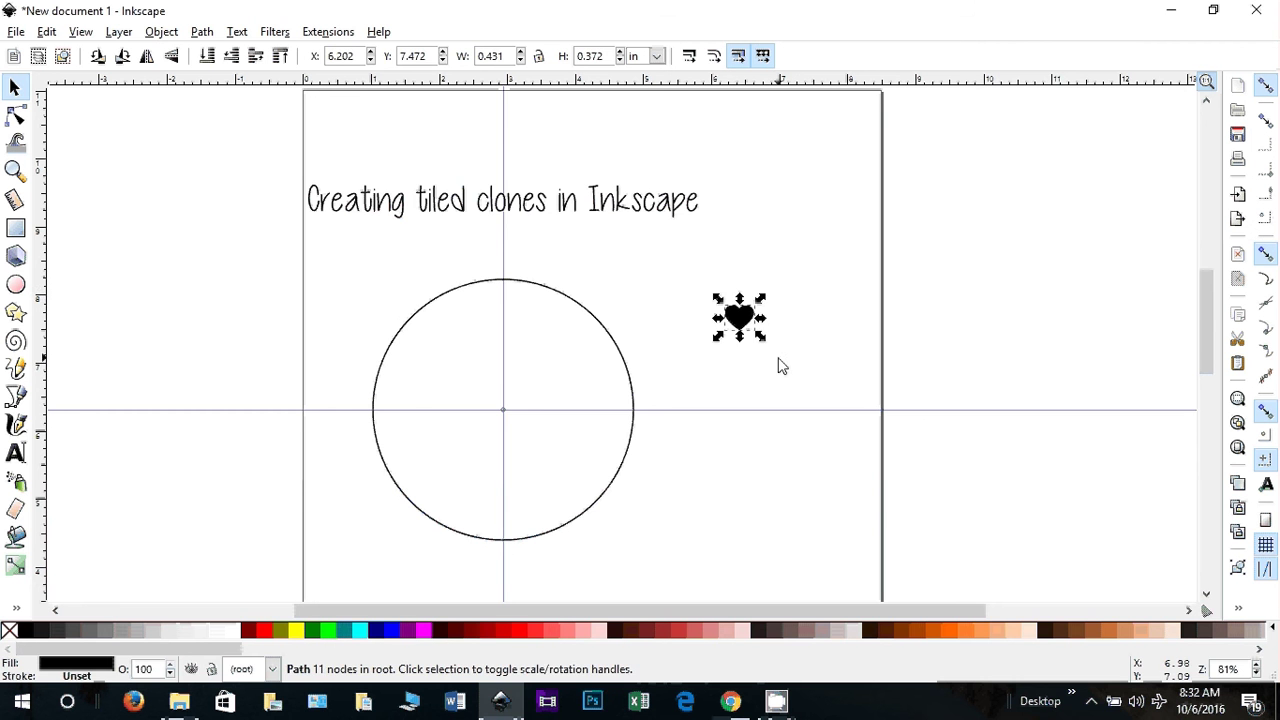
drag(760, 305, 764, 296)
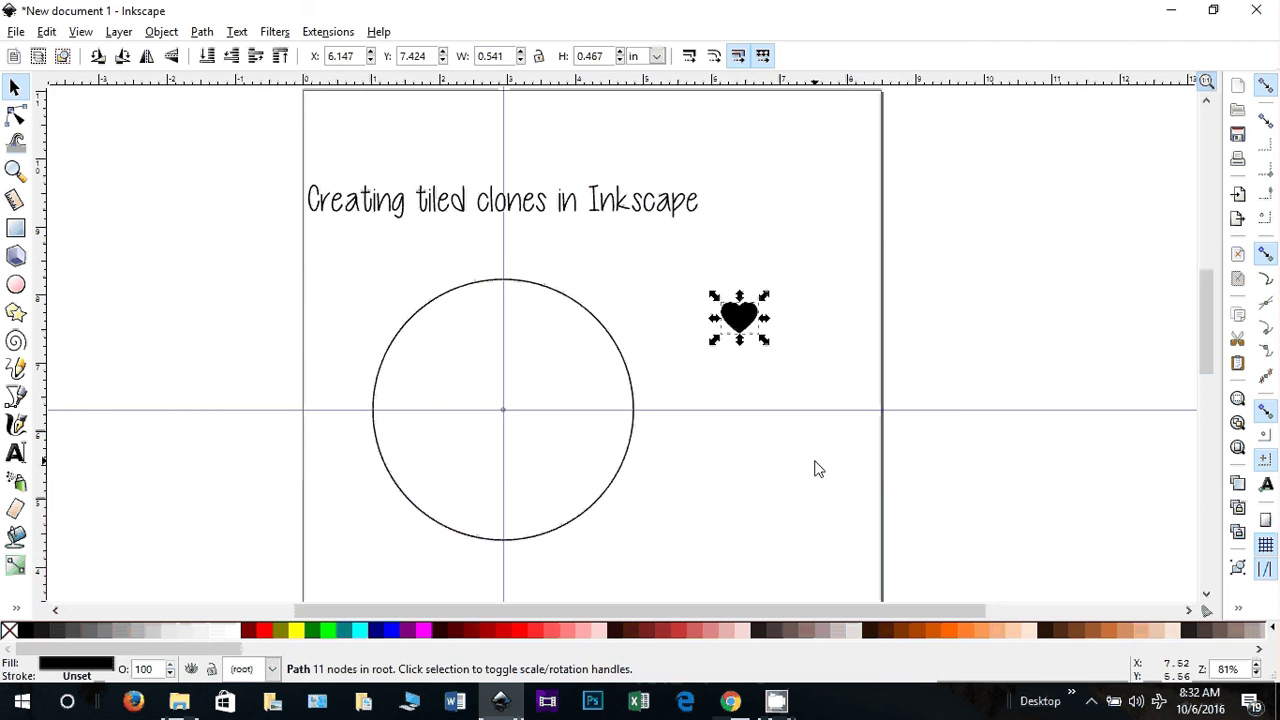
Step: Move the heart just above the circle, centered on the vertical guide, at about X 2.68 in, Y 8.29 in
click(818, 469)
click(752, 326)
drag(725, 320, 503, 262)
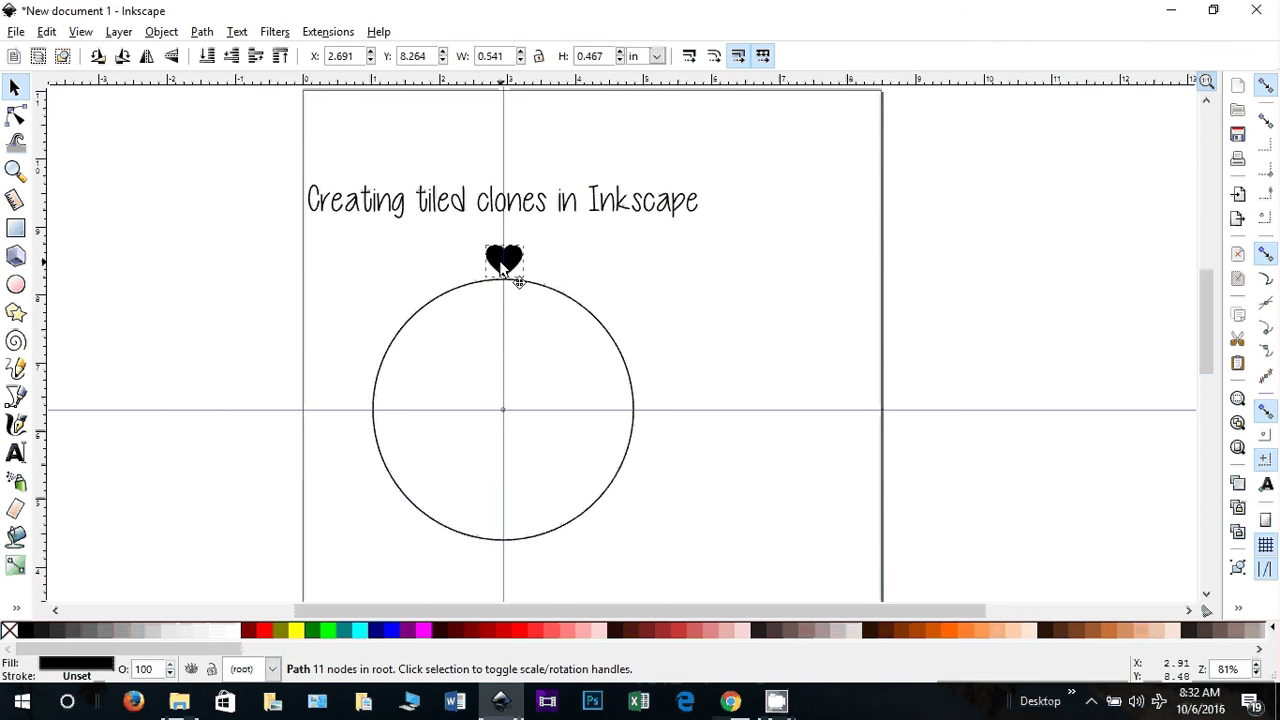
click(503, 262)
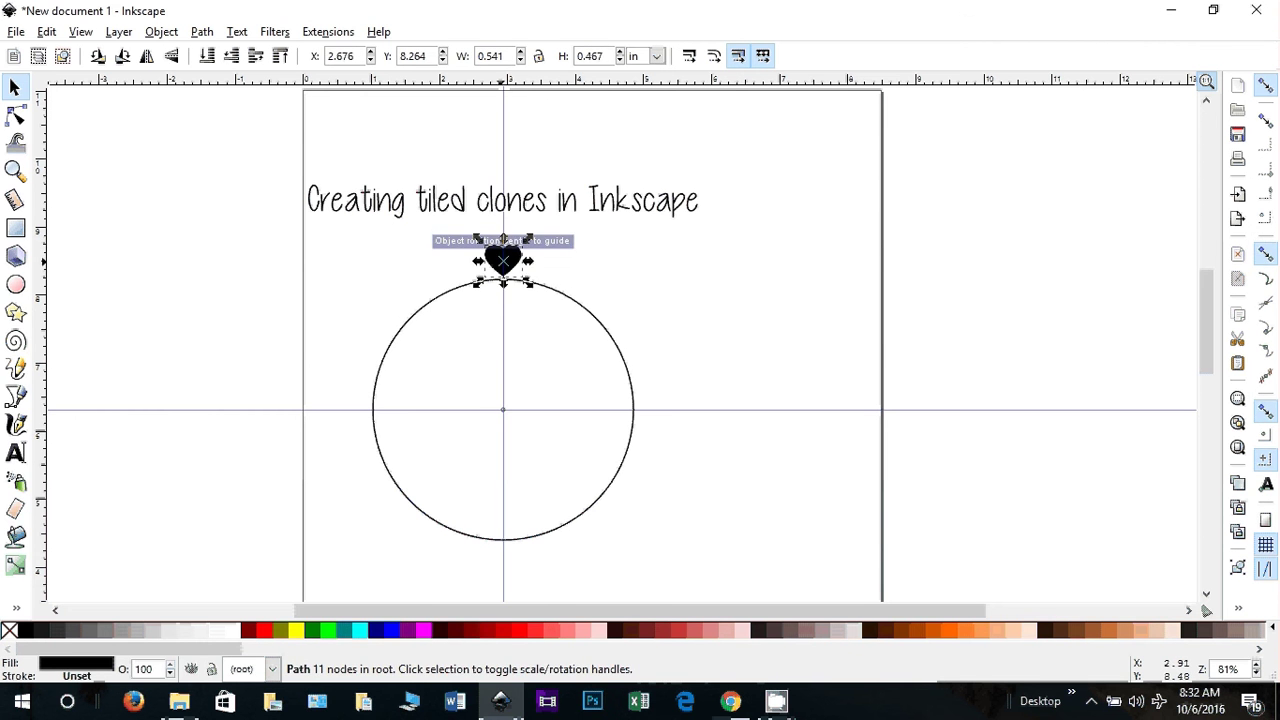
click(1266, 459)
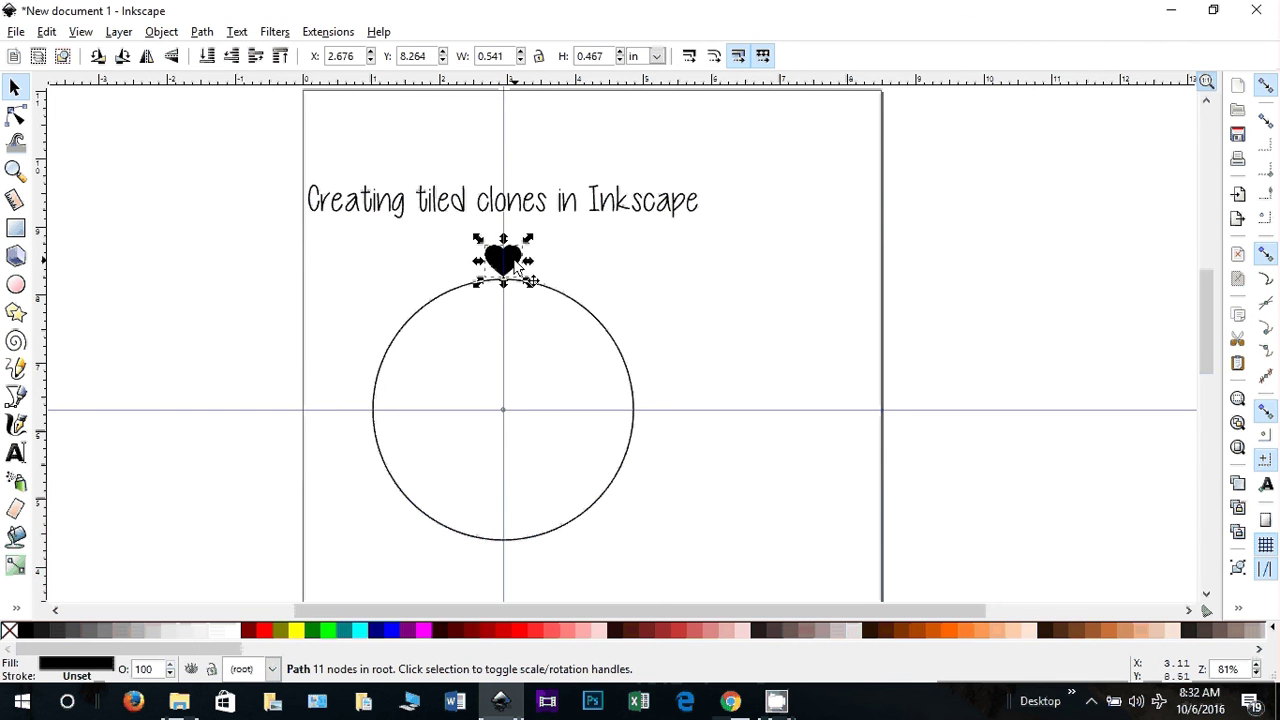
drag(514, 263, 521, 261)
click(745, 322)
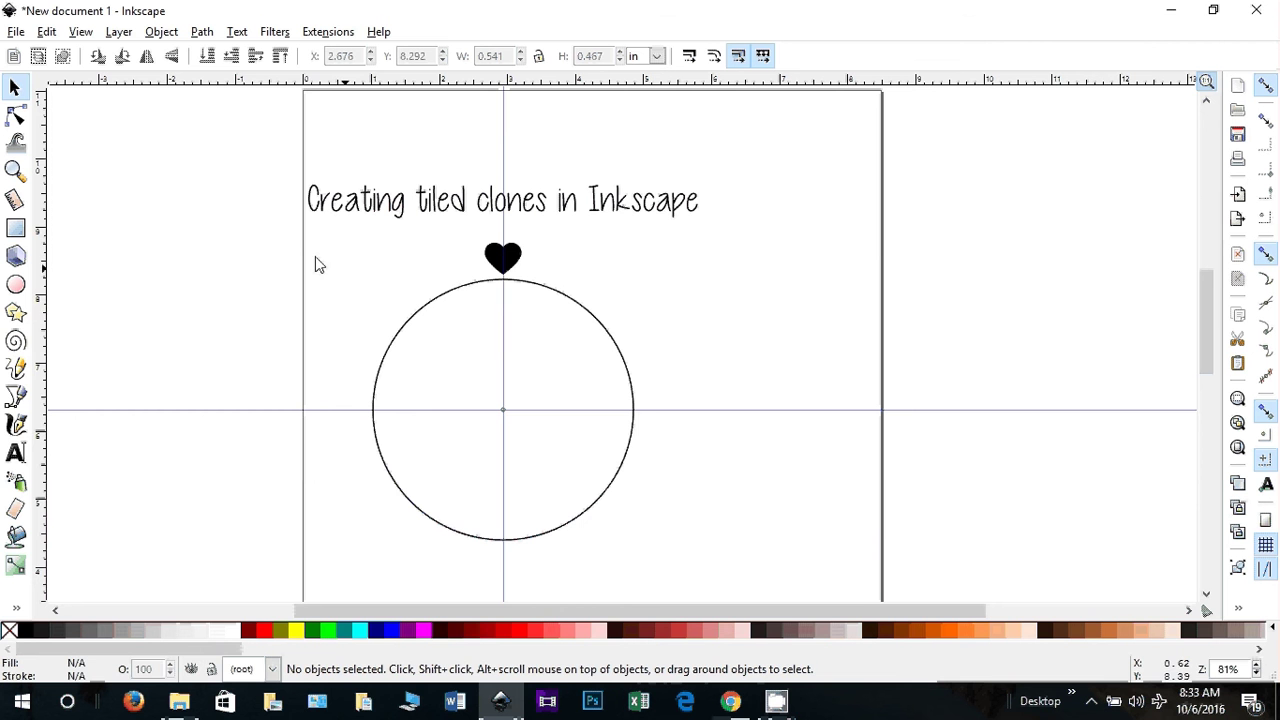
Step: Set up tiled clones with P1 simple translation symmetry and a Shift X of -100% per column
click(50, 33)
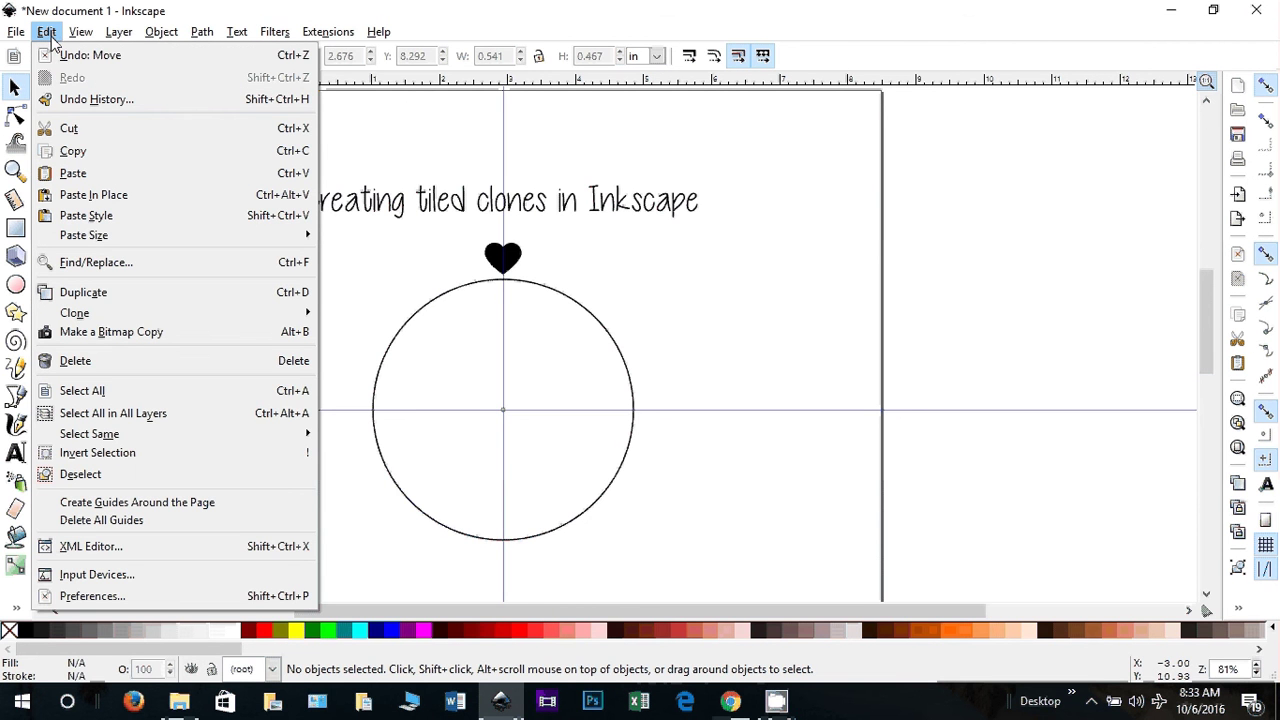
mouse_move(88, 313)
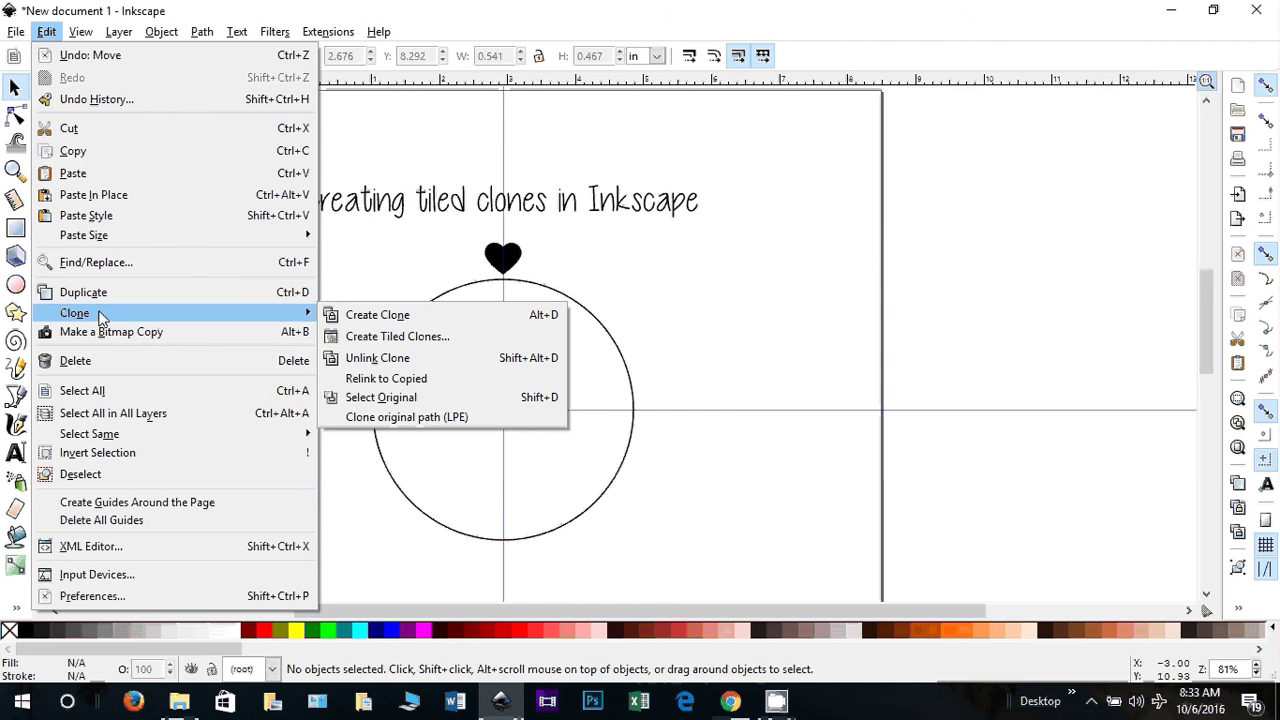
click(410, 343)
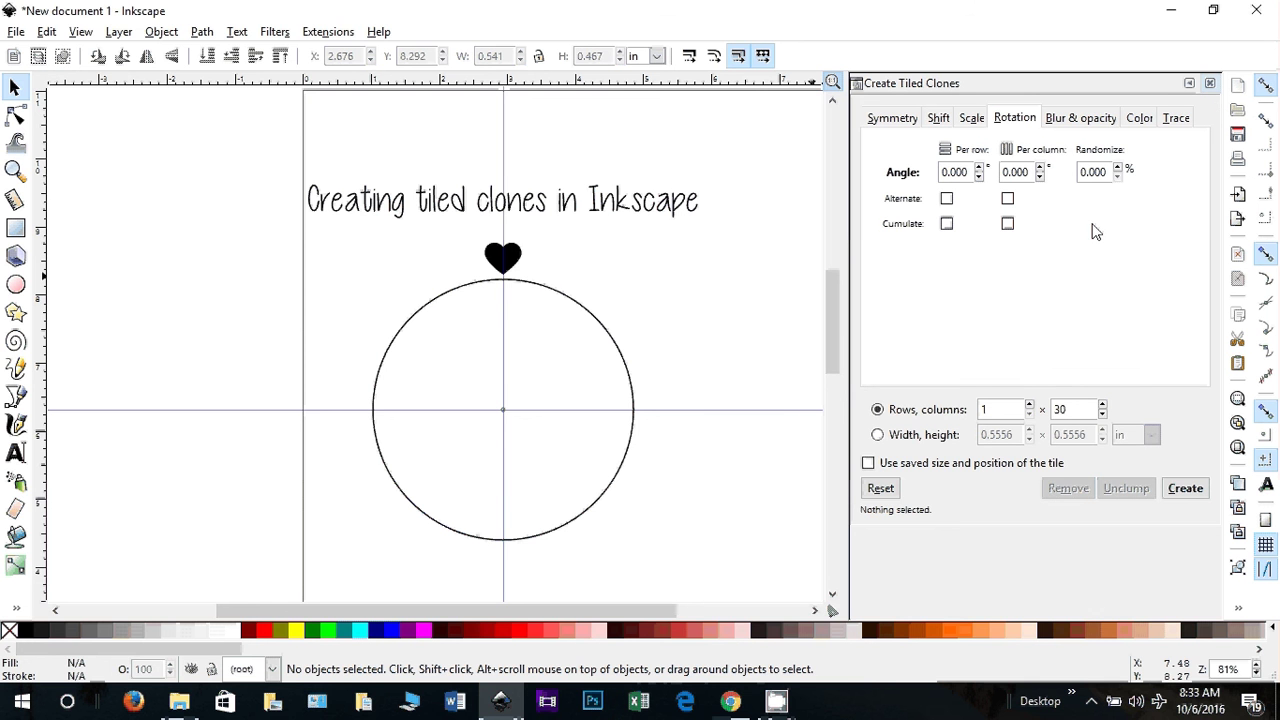
click(892, 118)
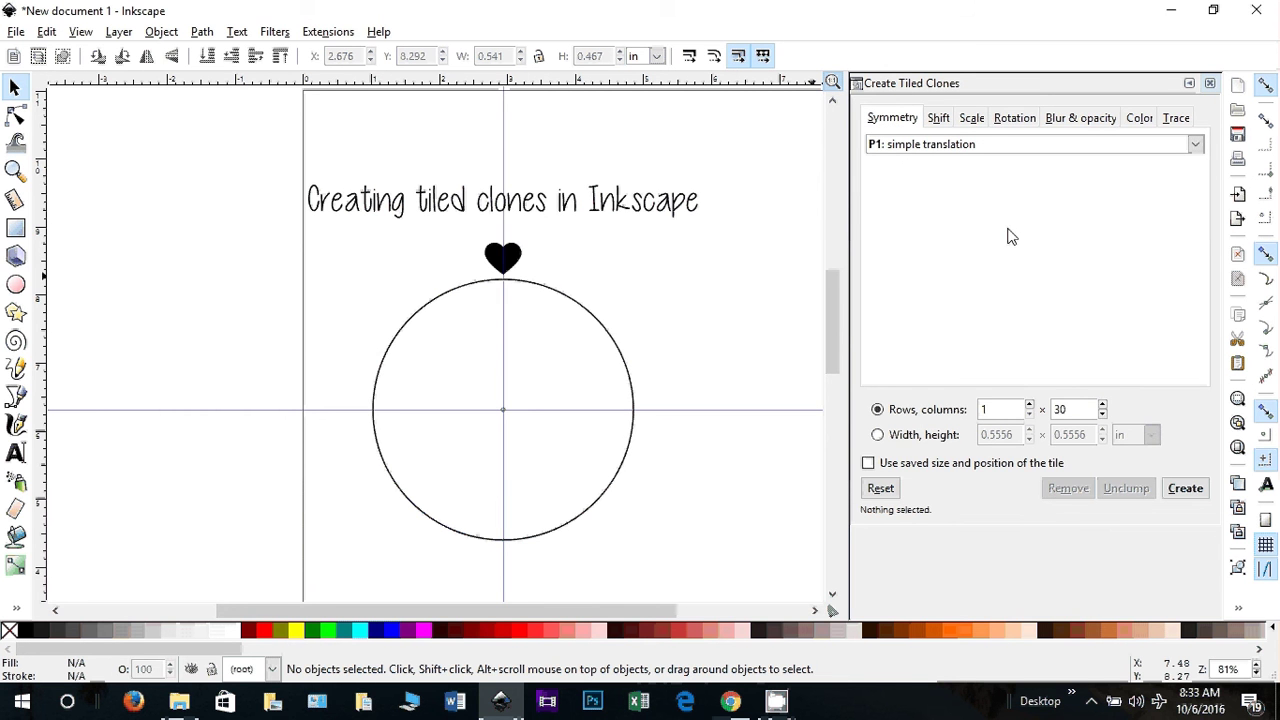
click(939, 118)
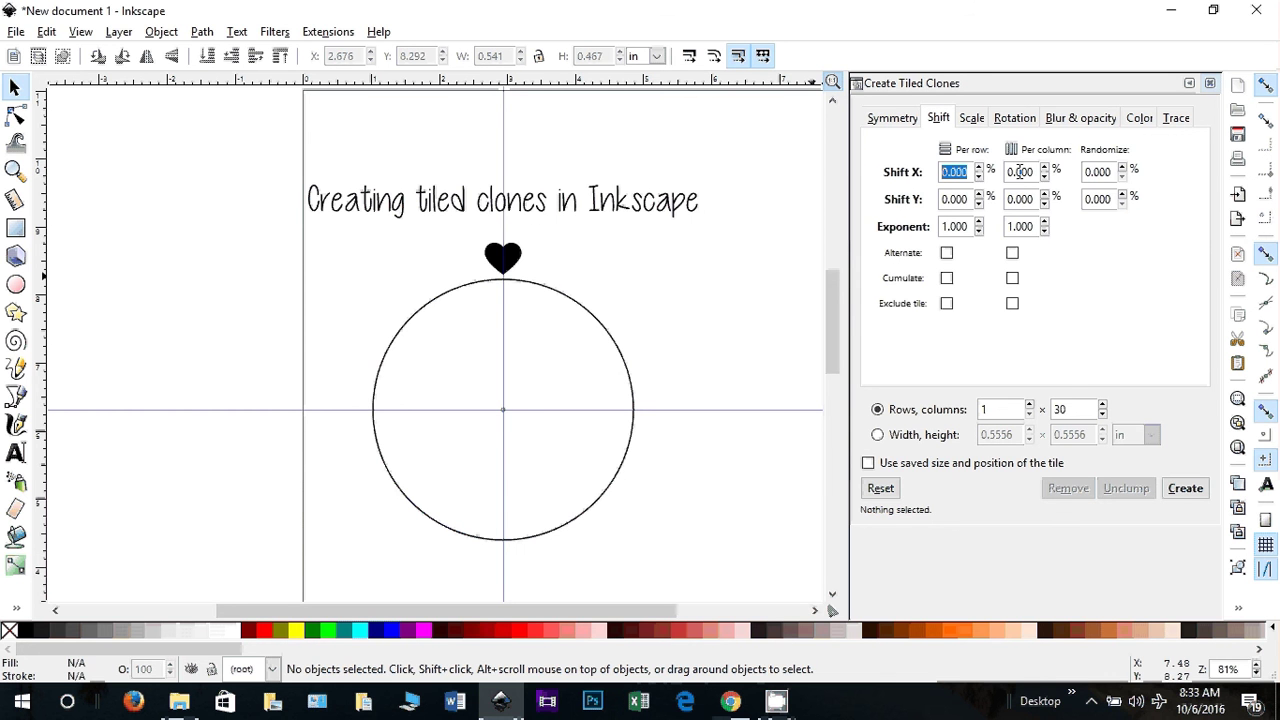
key(Tab)
text(-100)
click(975, 118)
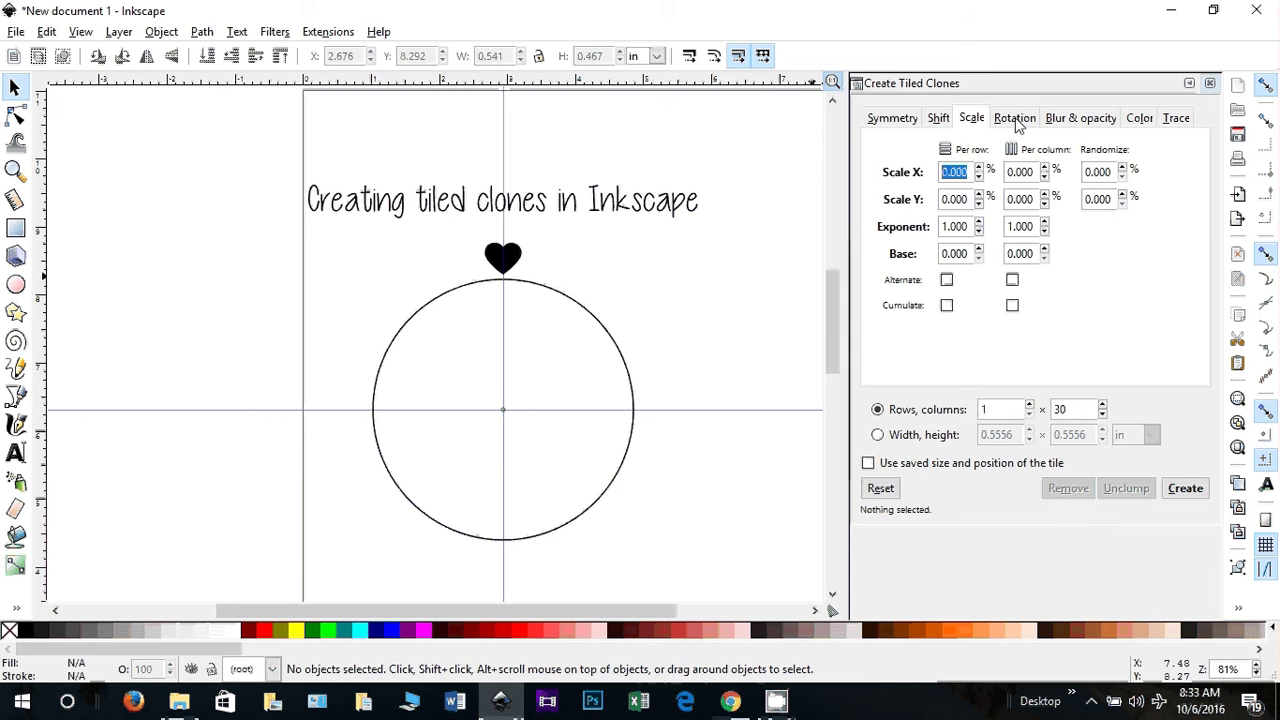
Step: Set the tiled clones' rotation angle to 90° per column, with 1 row and 4 columns
click(1016, 119)
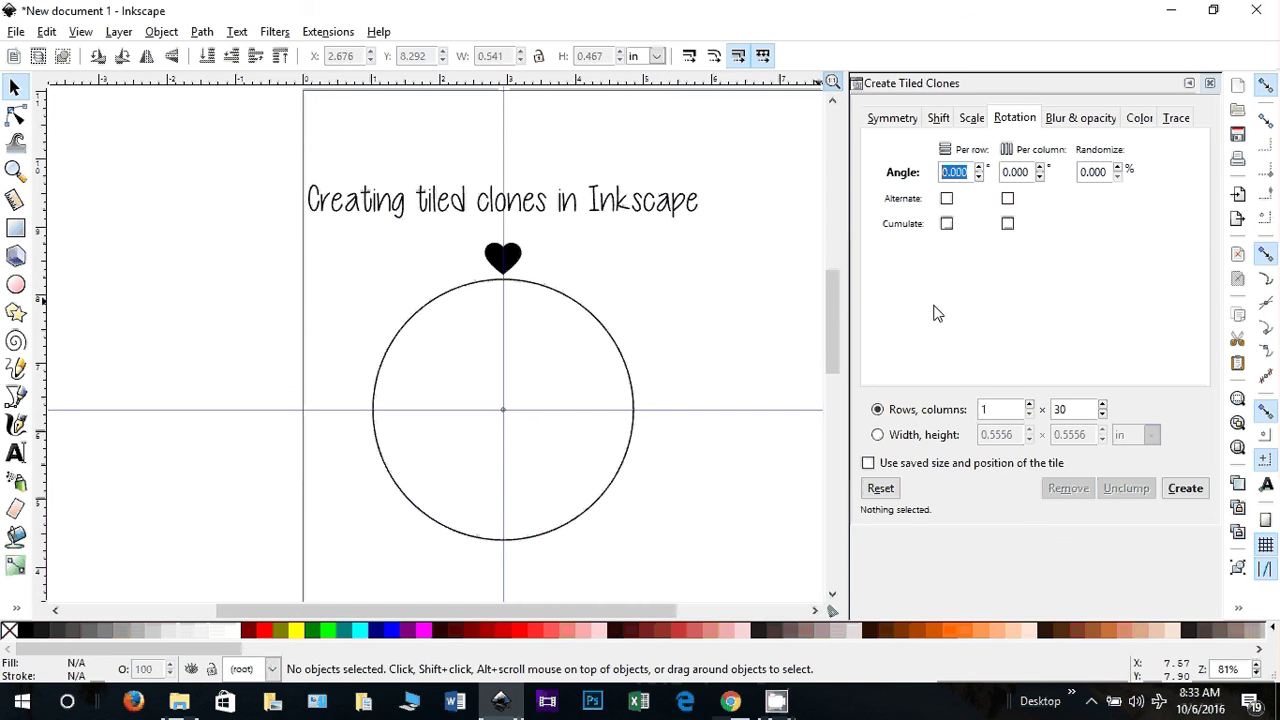
click(621, 474)
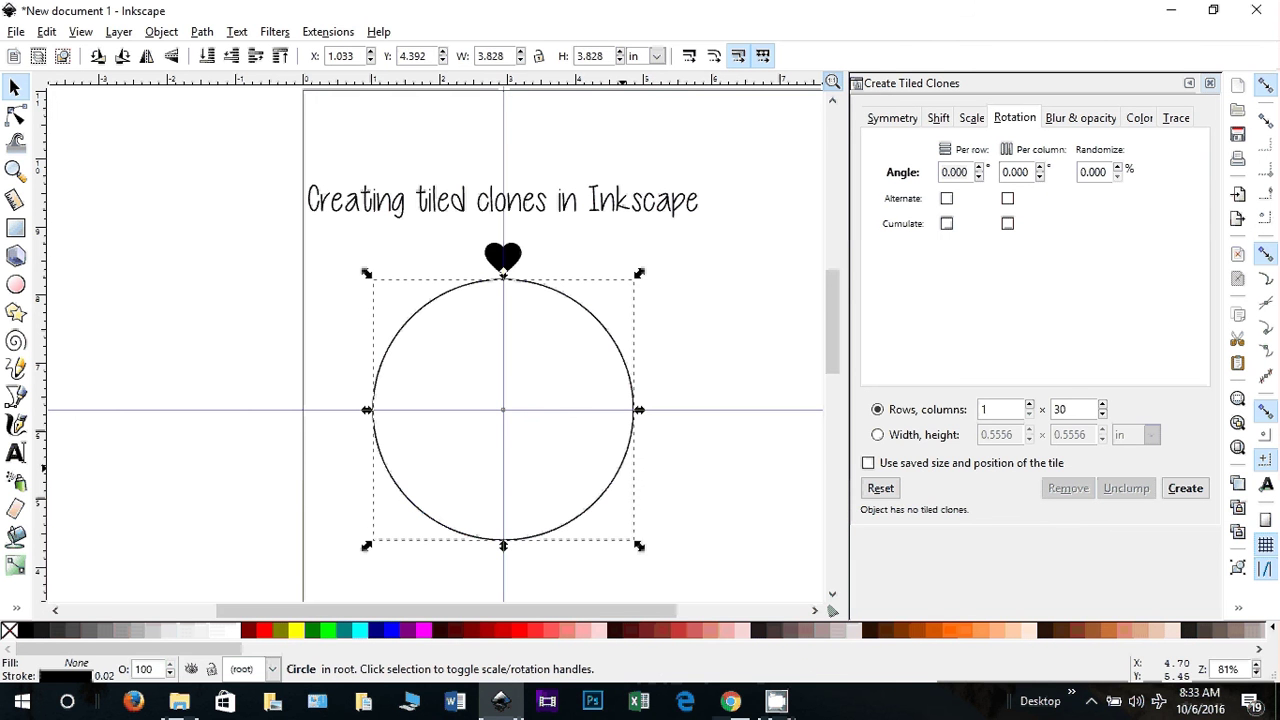
double_click(1018, 172)
triple_click(1018, 172)
text(90)
double_click(1060, 410)
text(4)
click(733, 350)
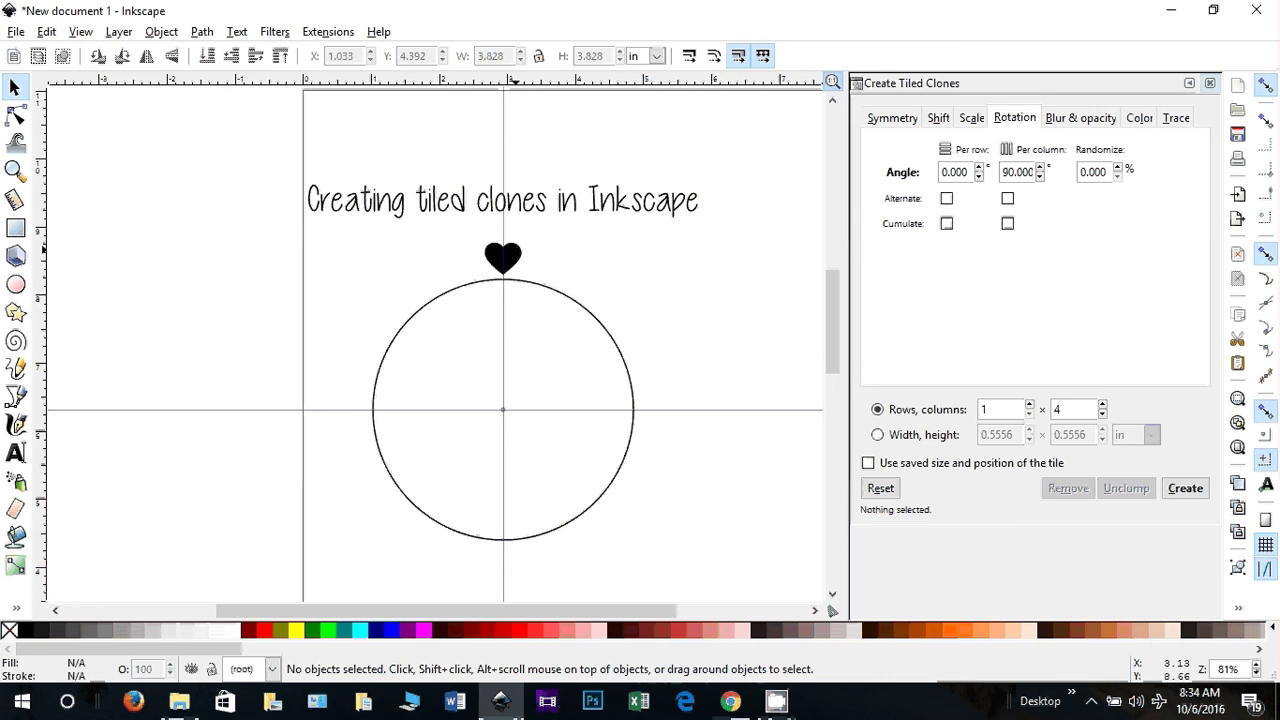
Step: Try creating the four tiled clones with the heart's rotation center in its default place, and undo them
click(514, 254)
click(505, 258)
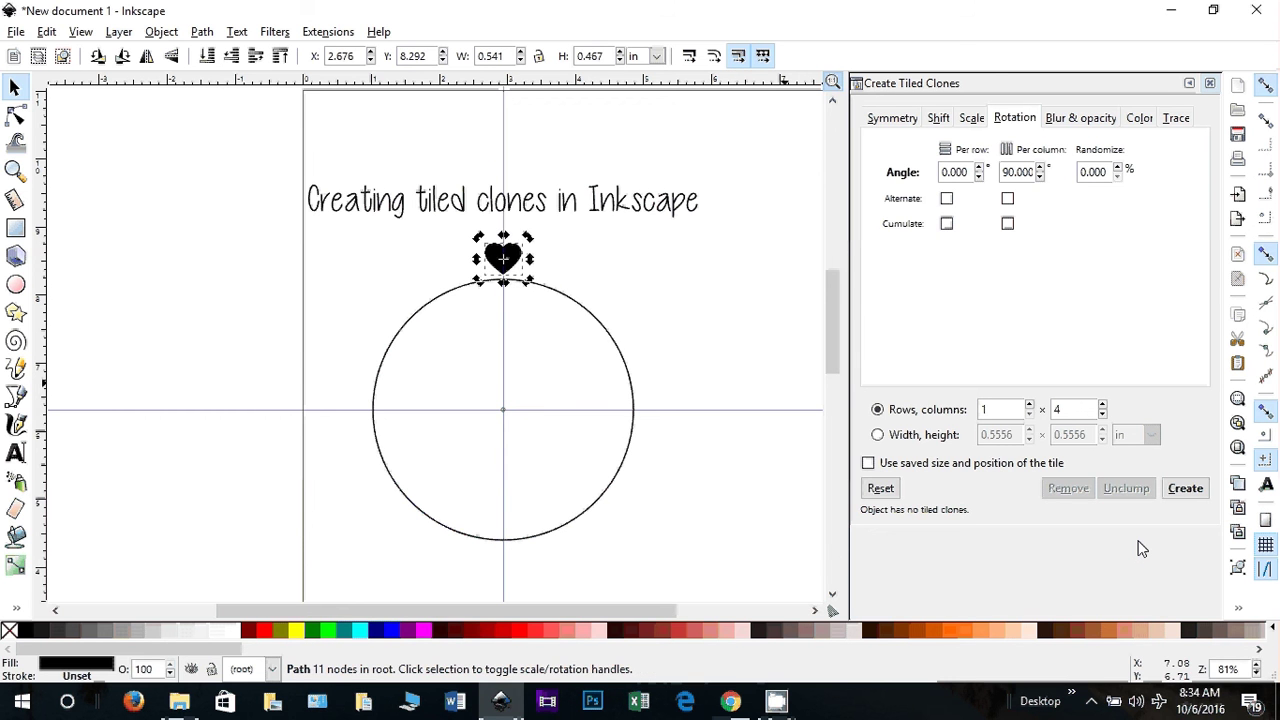
click(1185, 488)
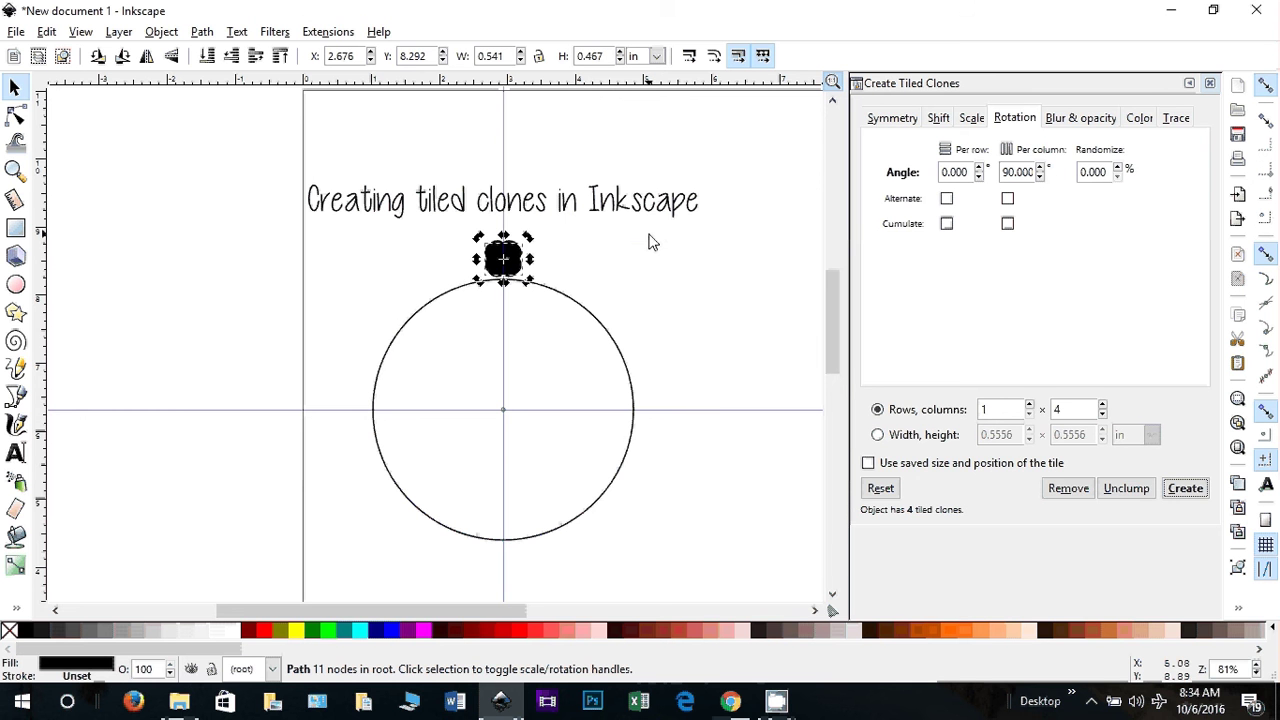
key(ctrl+z)
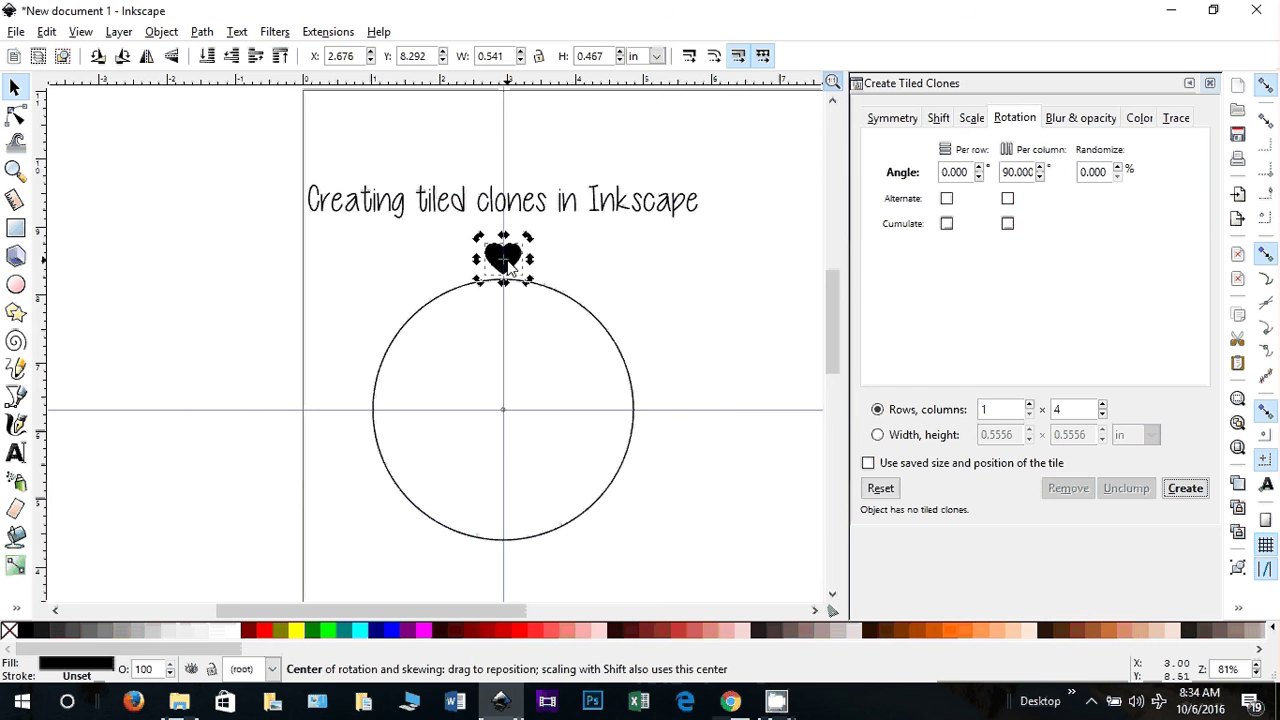
Step: Move the heart's rotation center to the guide intersection at the circle's center and create the four tiled clones
drag(507, 263, 507, 406)
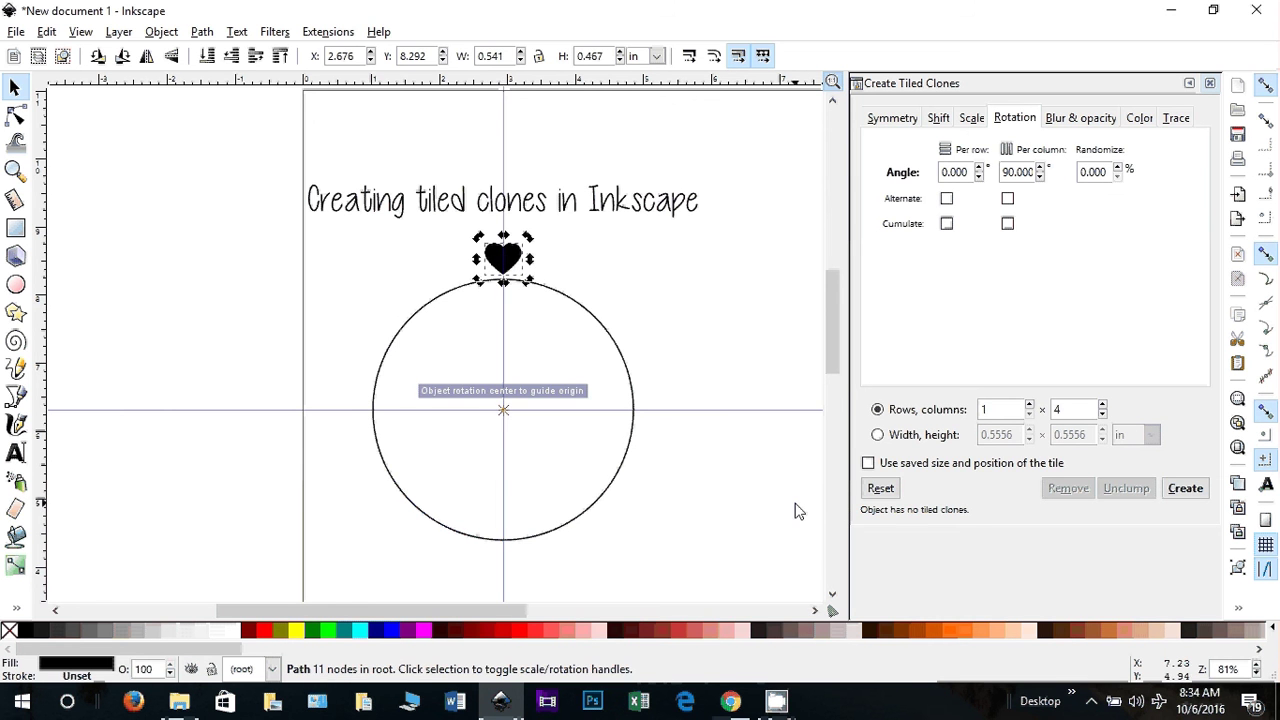
click(1182, 492)
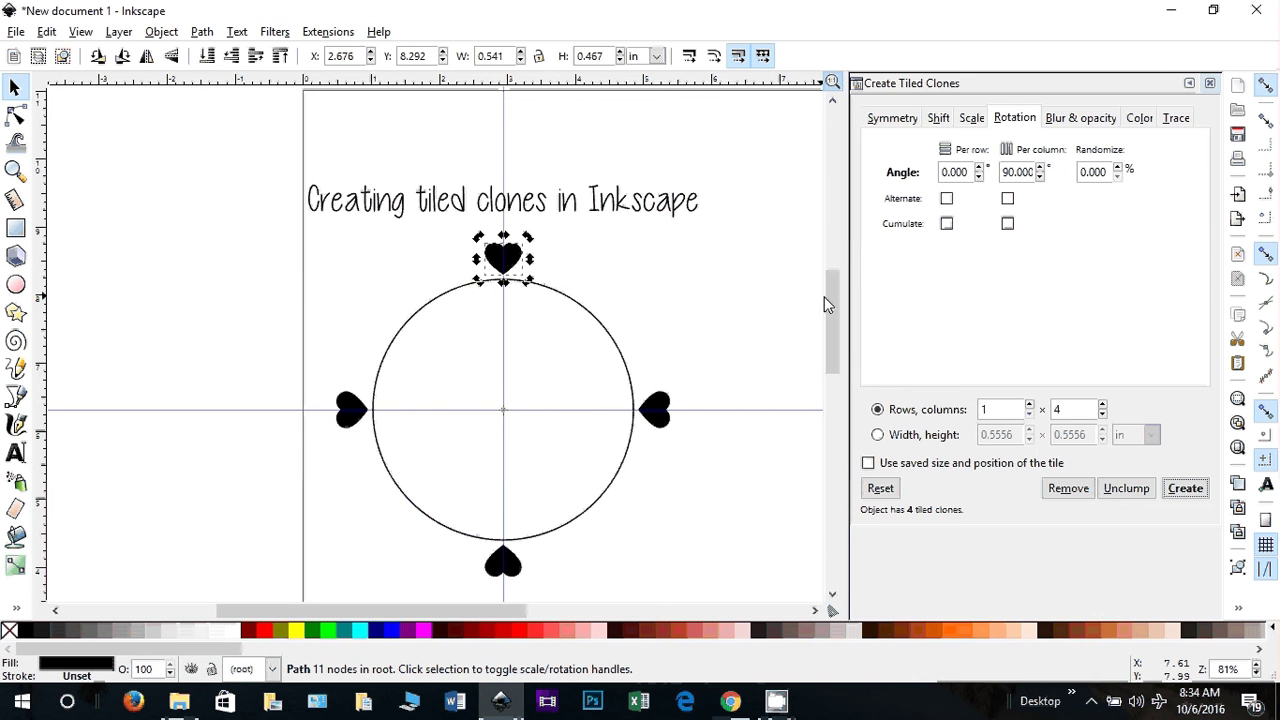
scroll(835, 307, down, 1)
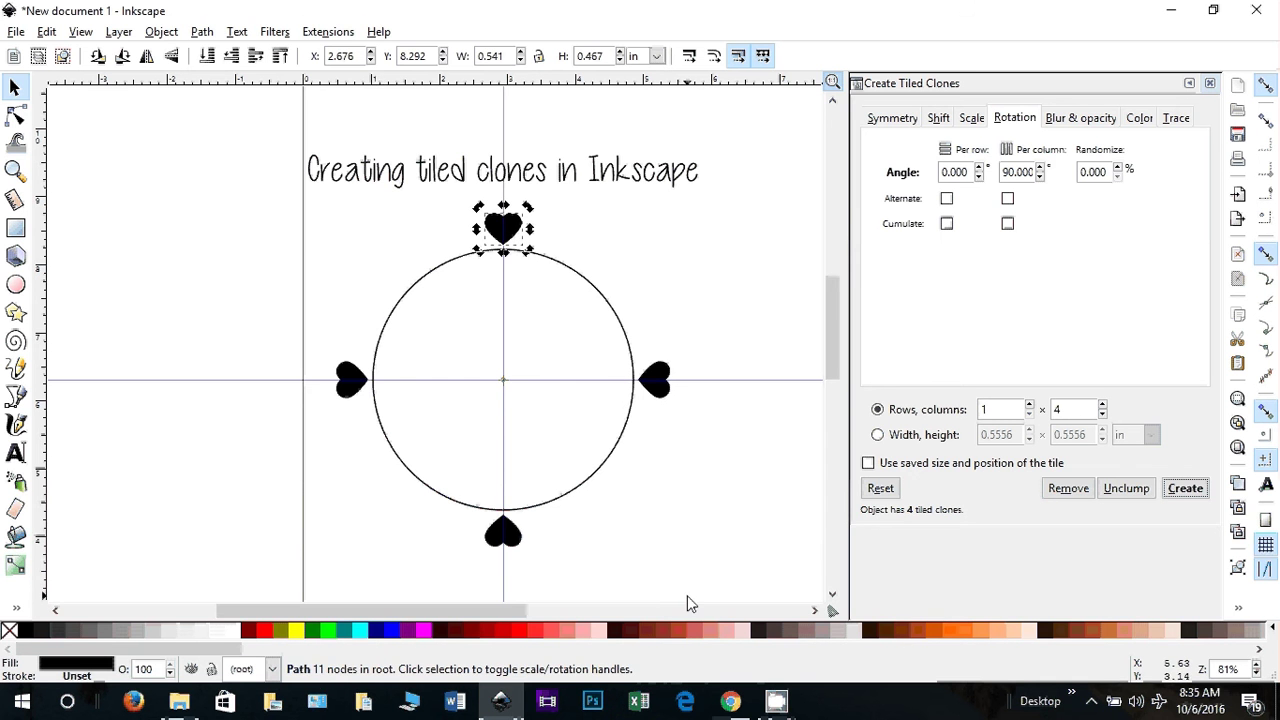
Step: Select the original heart beneath its top clone and undo the creation of the four tiled clones
click(657, 380)
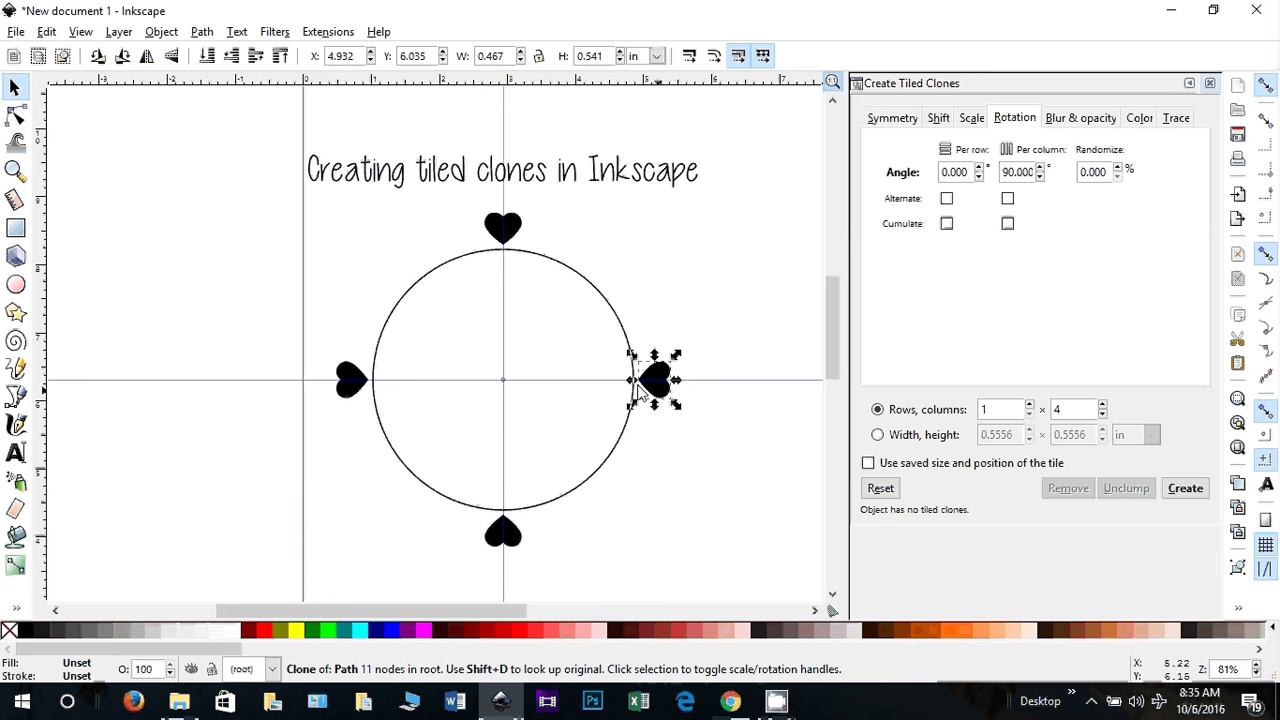
click(513, 232)
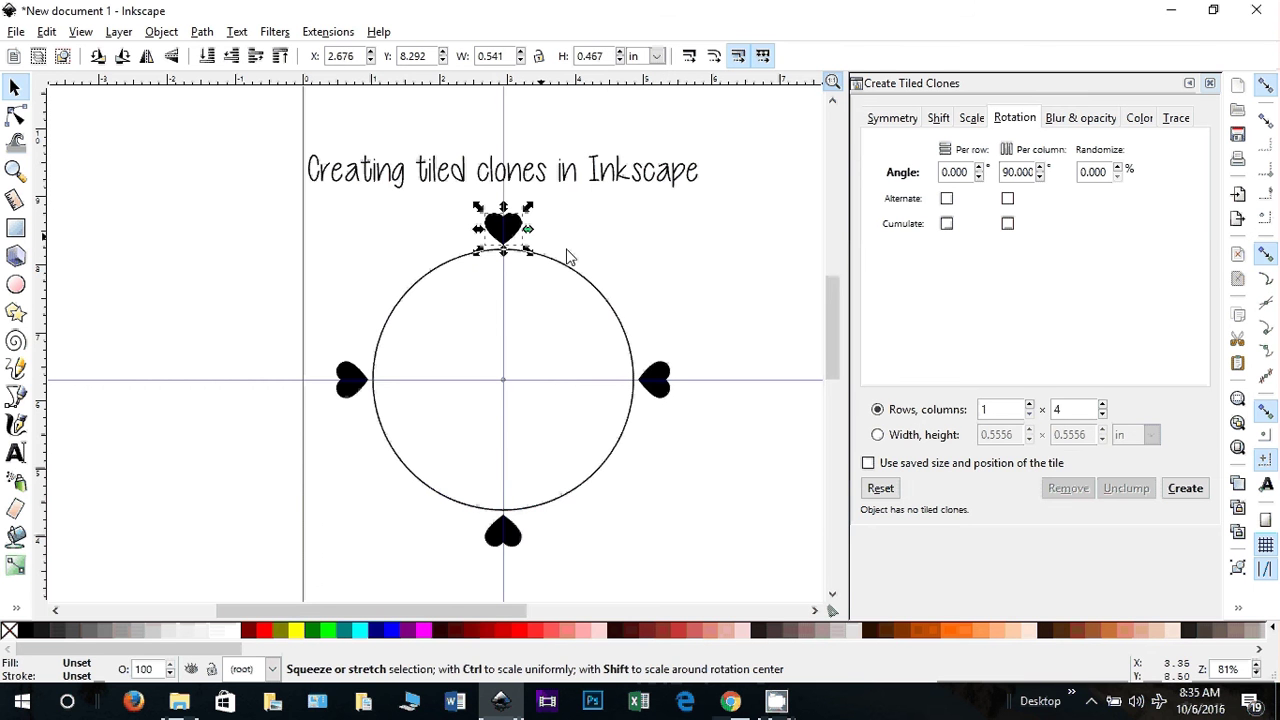
key(alt)
alt+click(503, 226)
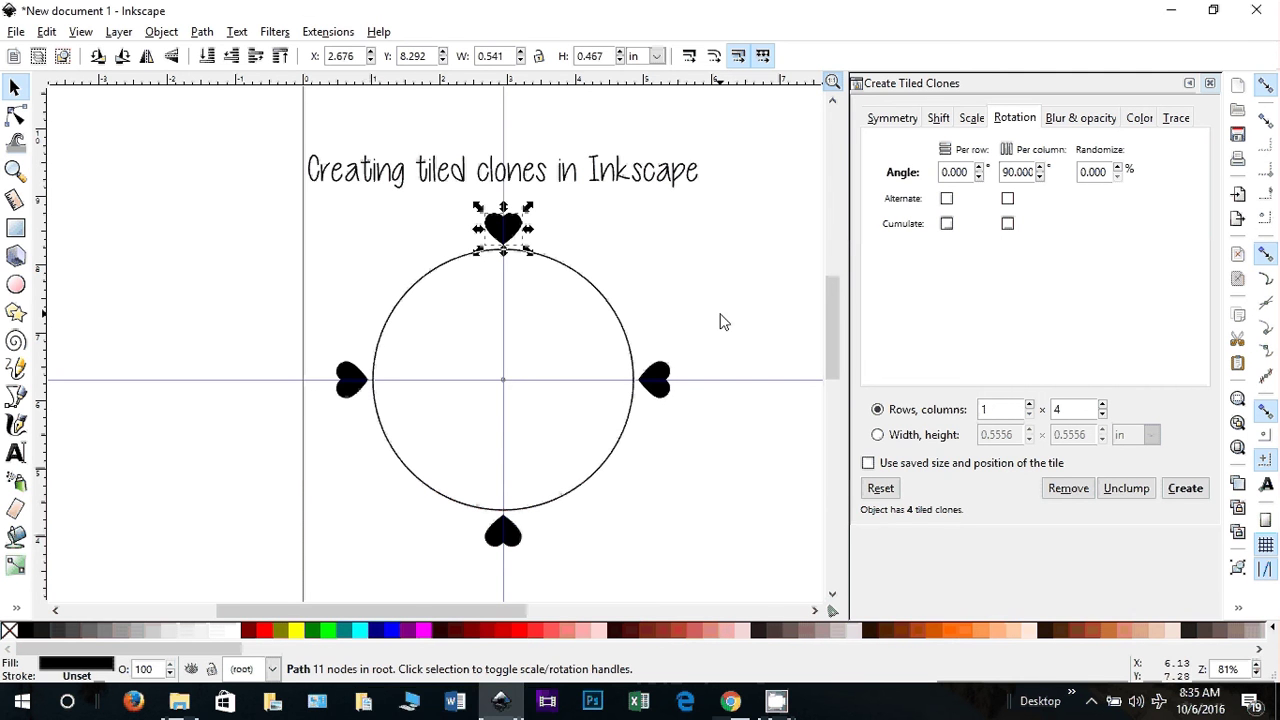
key(ctrl)
key(ctrl+z)
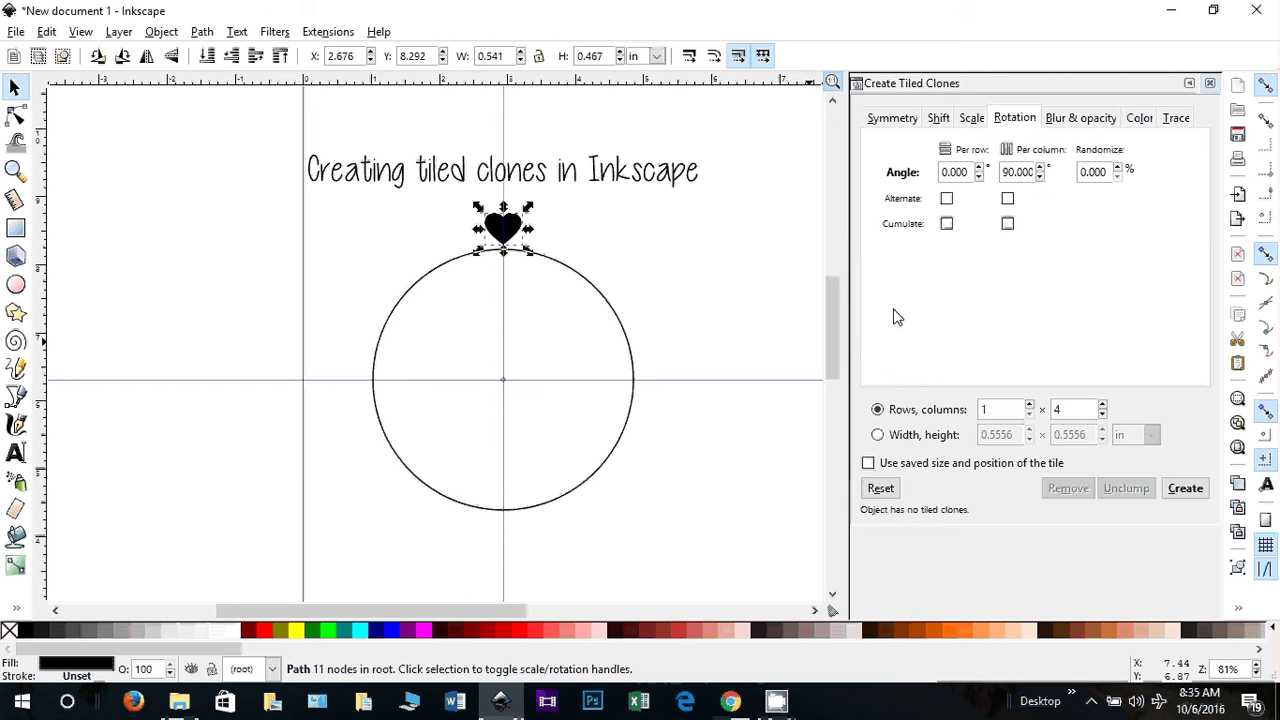
Step: Try 30 tiled clones of the heart in one row, rotated 12° per column, and undo them
double_click(1014, 172)
text(12)
double_click(1076, 407)
text(30)
click(519, 231)
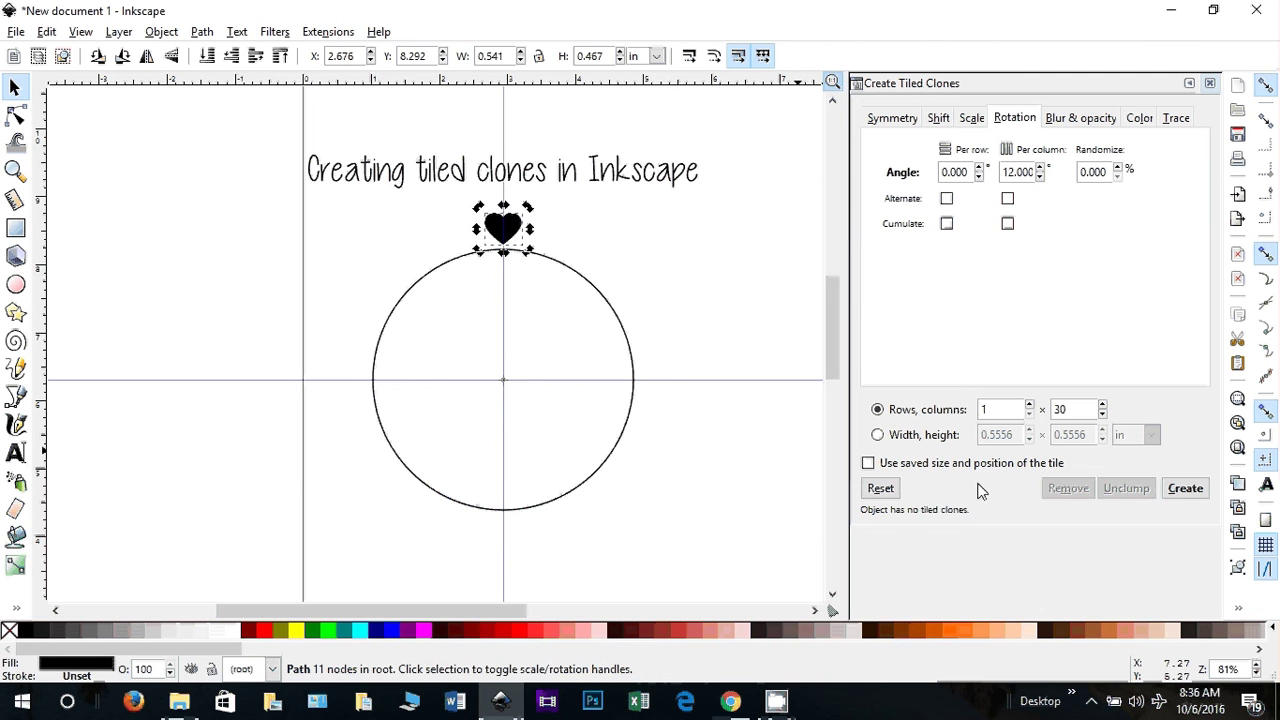
click(1185, 489)
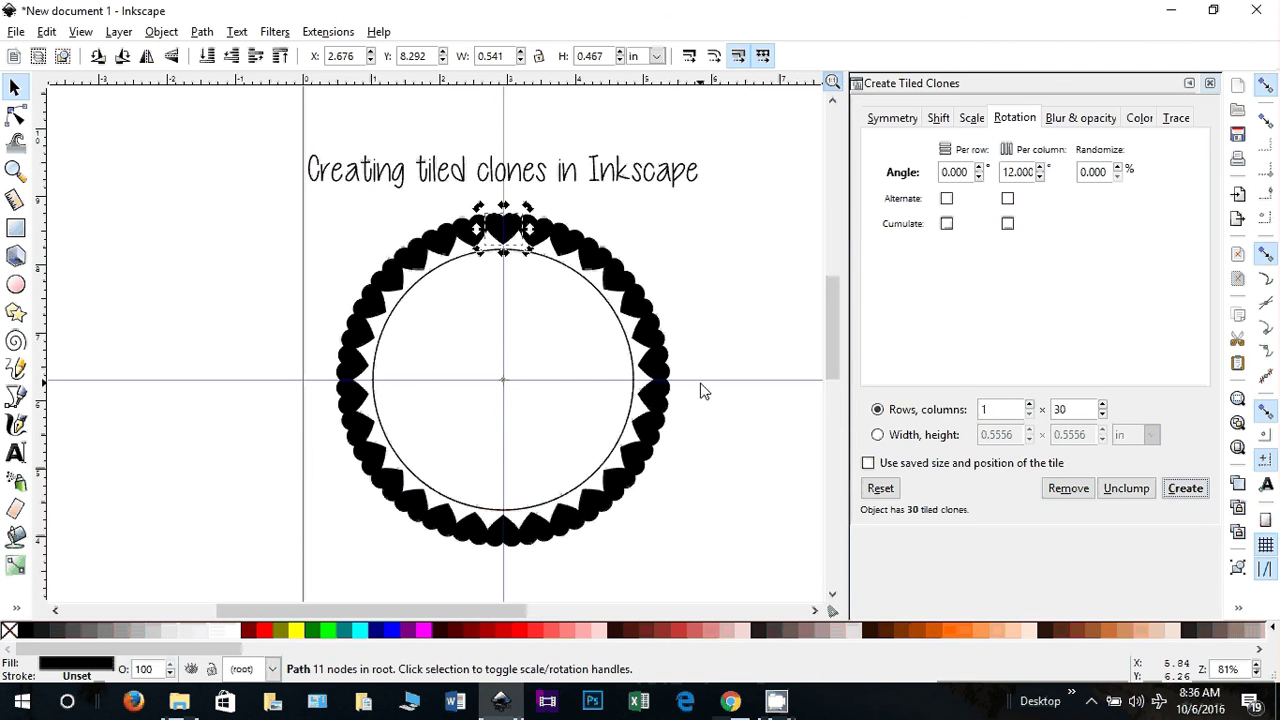
key(ctrl+z)
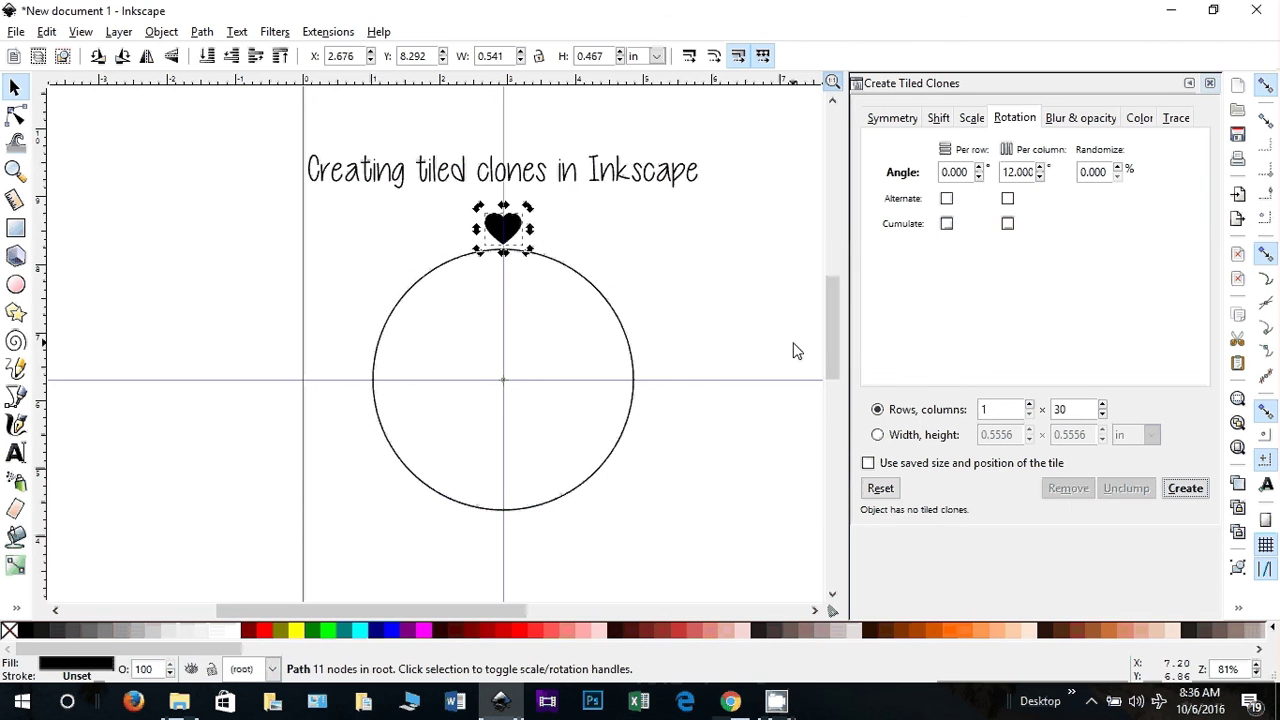
Step: Create 16 tiled clones of the heart in one row, rotated 22.5° per column, around the circle
double_click(1016, 172)
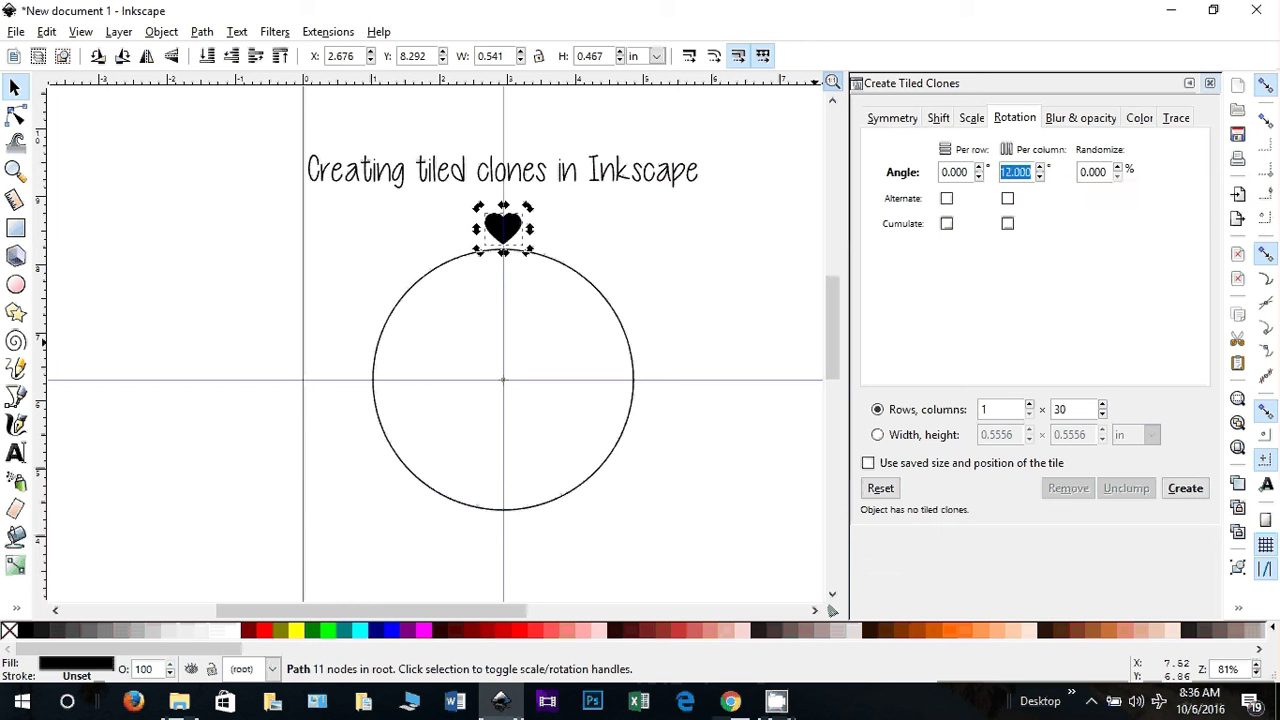
text(22.5)
click(1070, 409)
drag(1092, 410, 1048, 409)
text(16)
click(1186, 500)
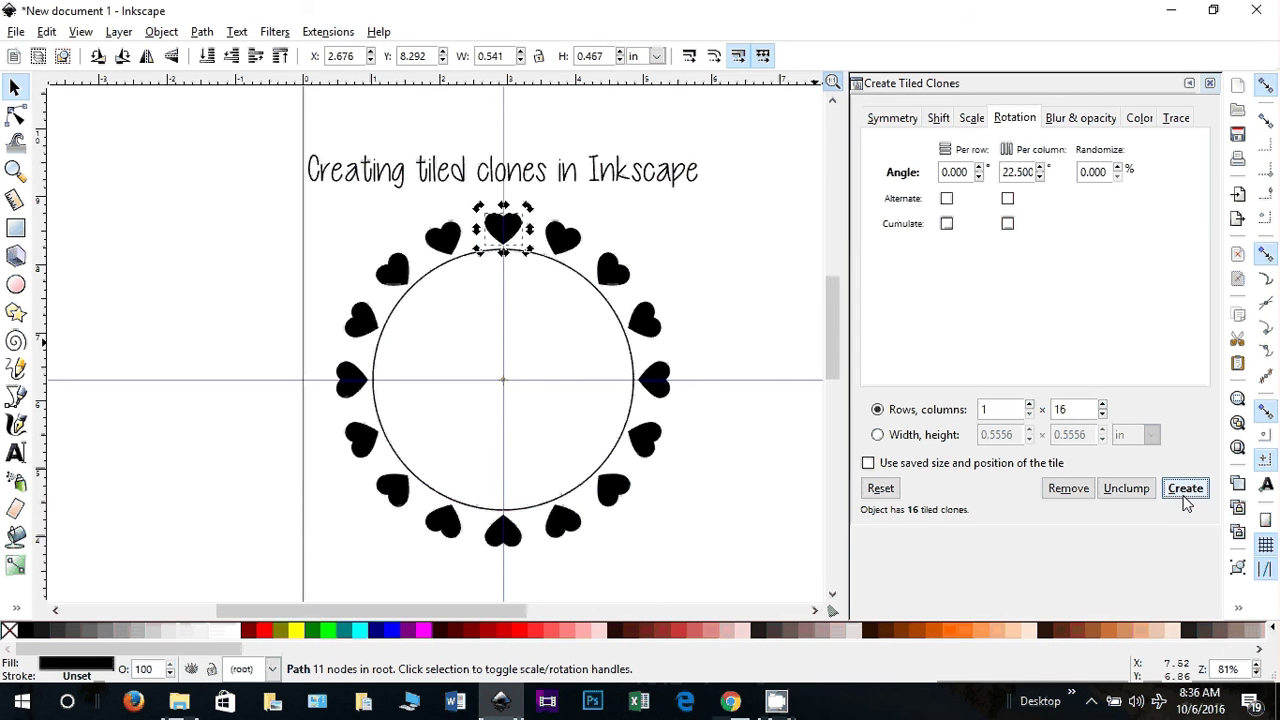
Step: Move the title text straight up to the top edge of the page, clear of the heart ring
drag(837, 351, 837, 341)
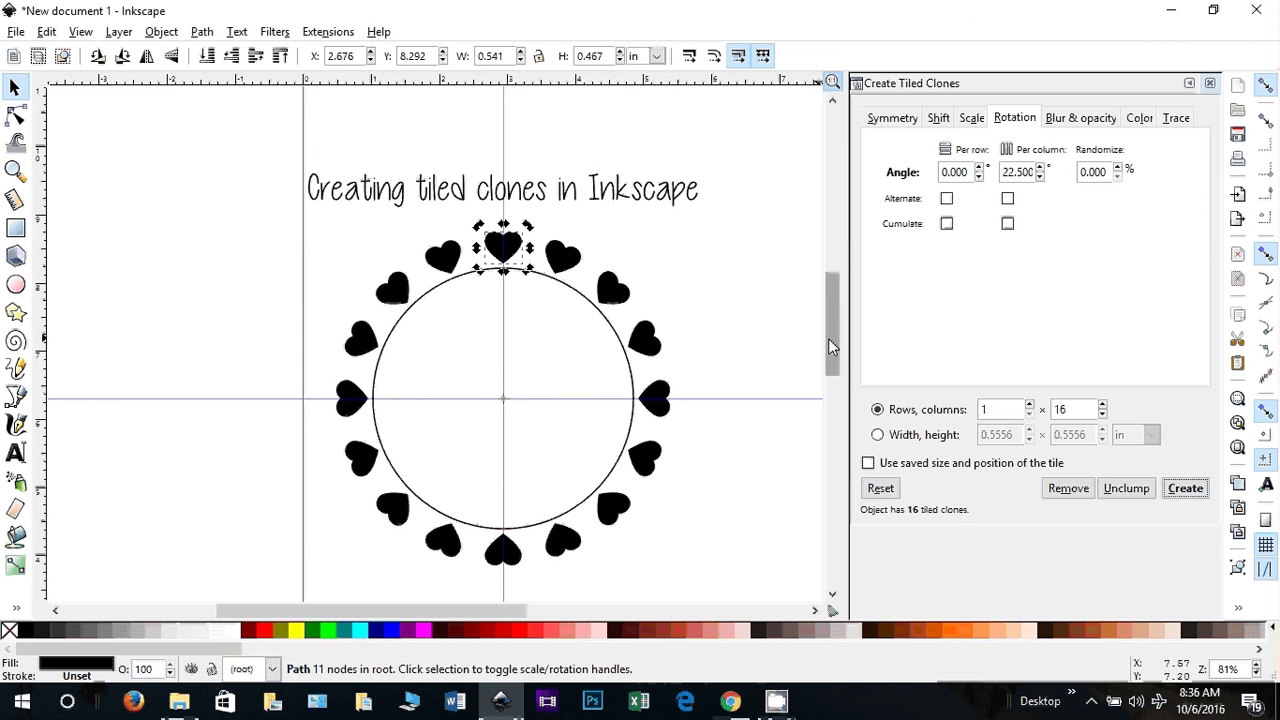
click(590, 200)
drag(574, 200, 574, 118)
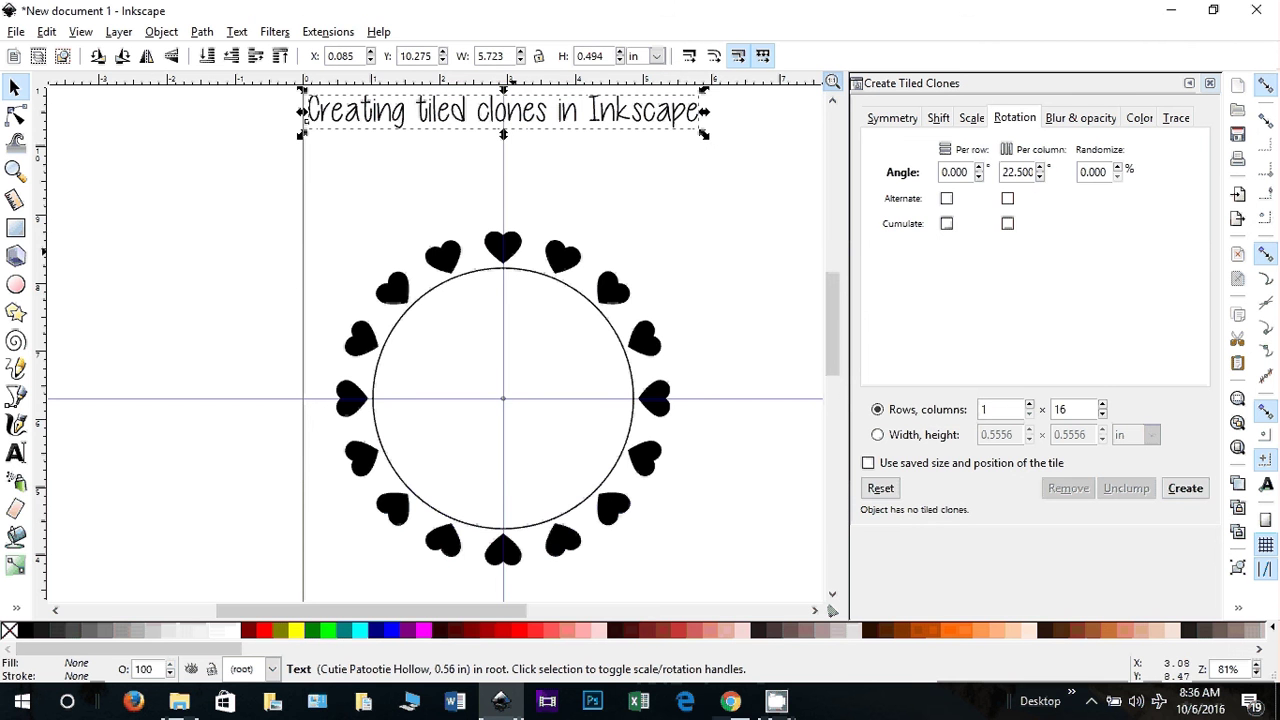
Step: Delete the original heart hidden beneath the top clone, keeping the ring of cloned hearts, and leave nothing selected
click(510, 248)
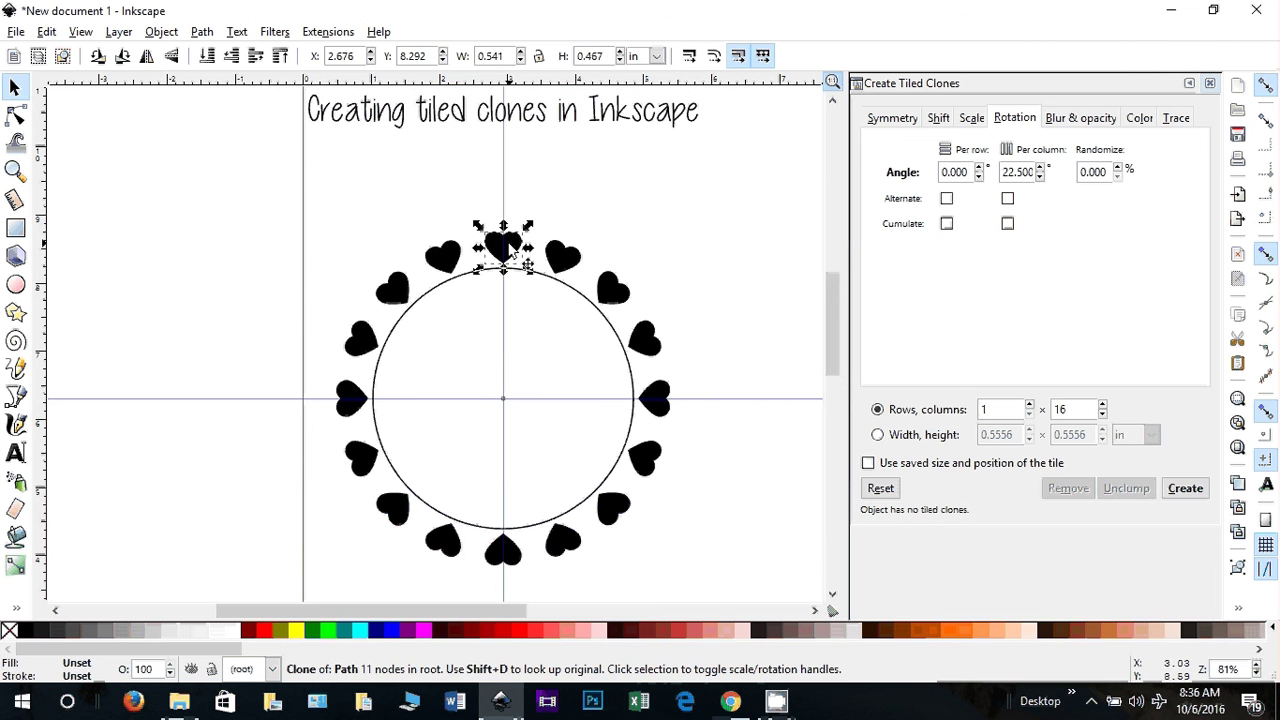
key(alt)
alt+click(508, 248)
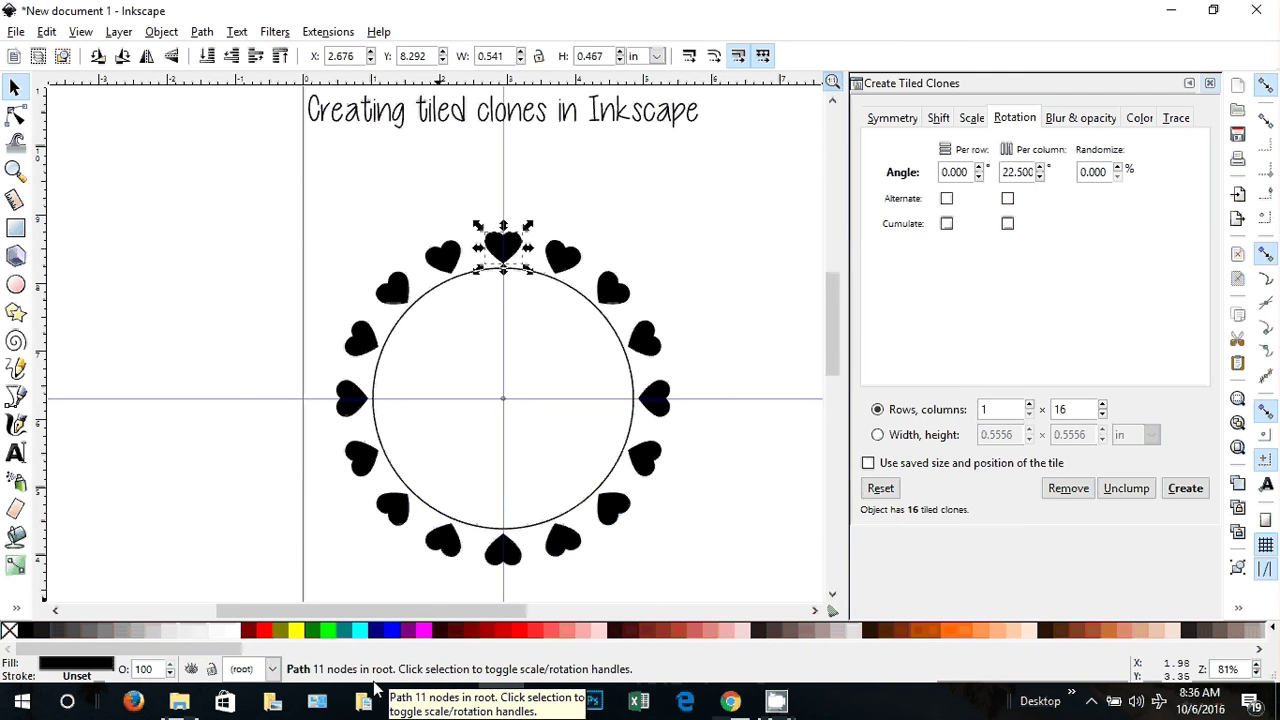
key(Escape)
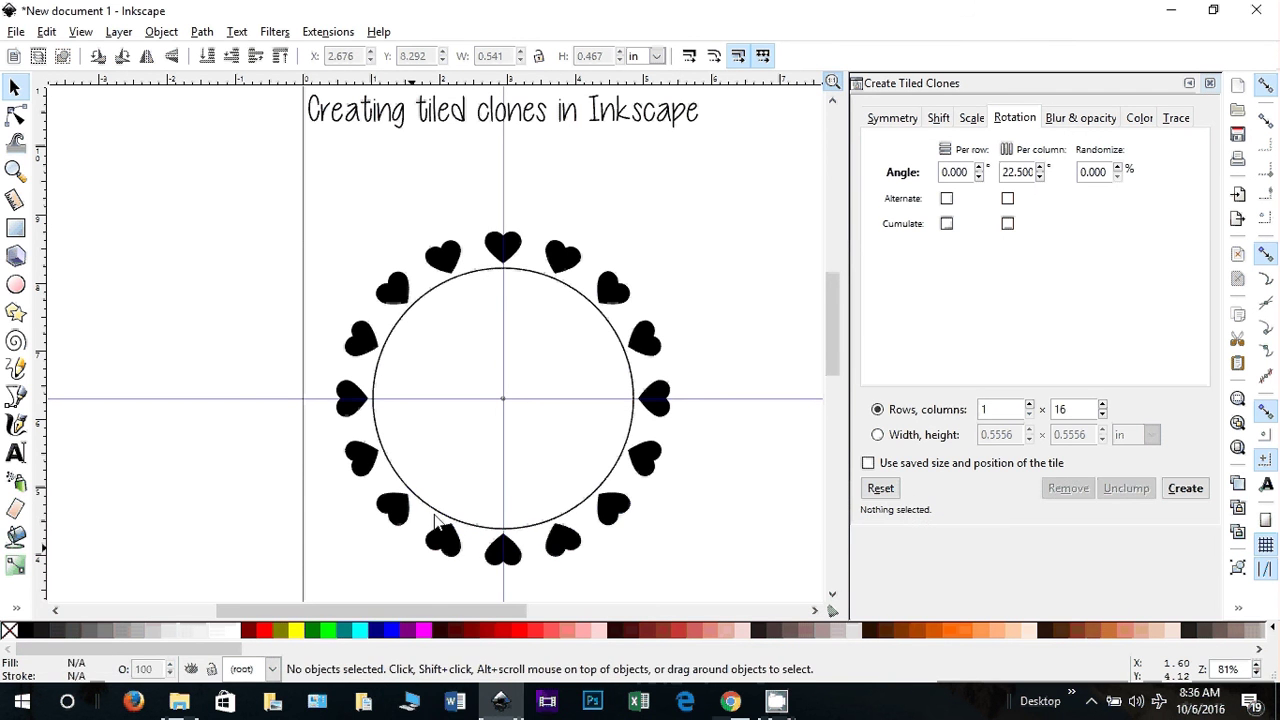
click(503, 246)
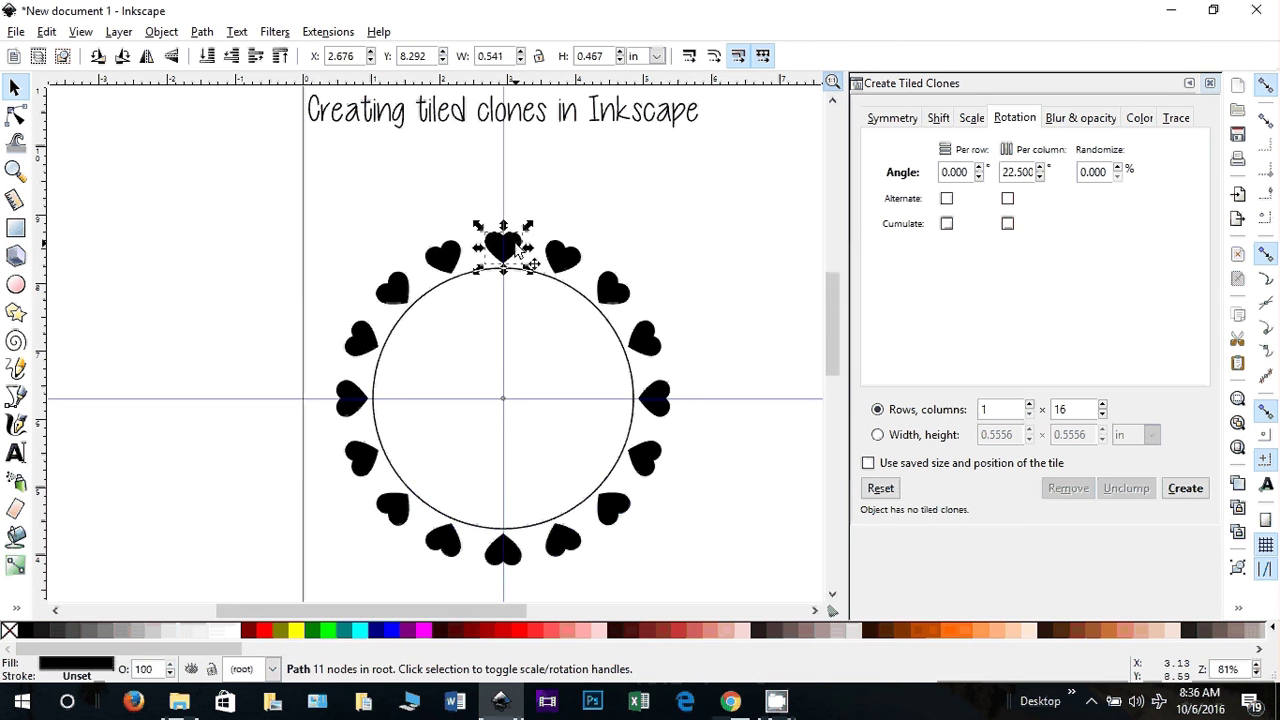
key(Escape)
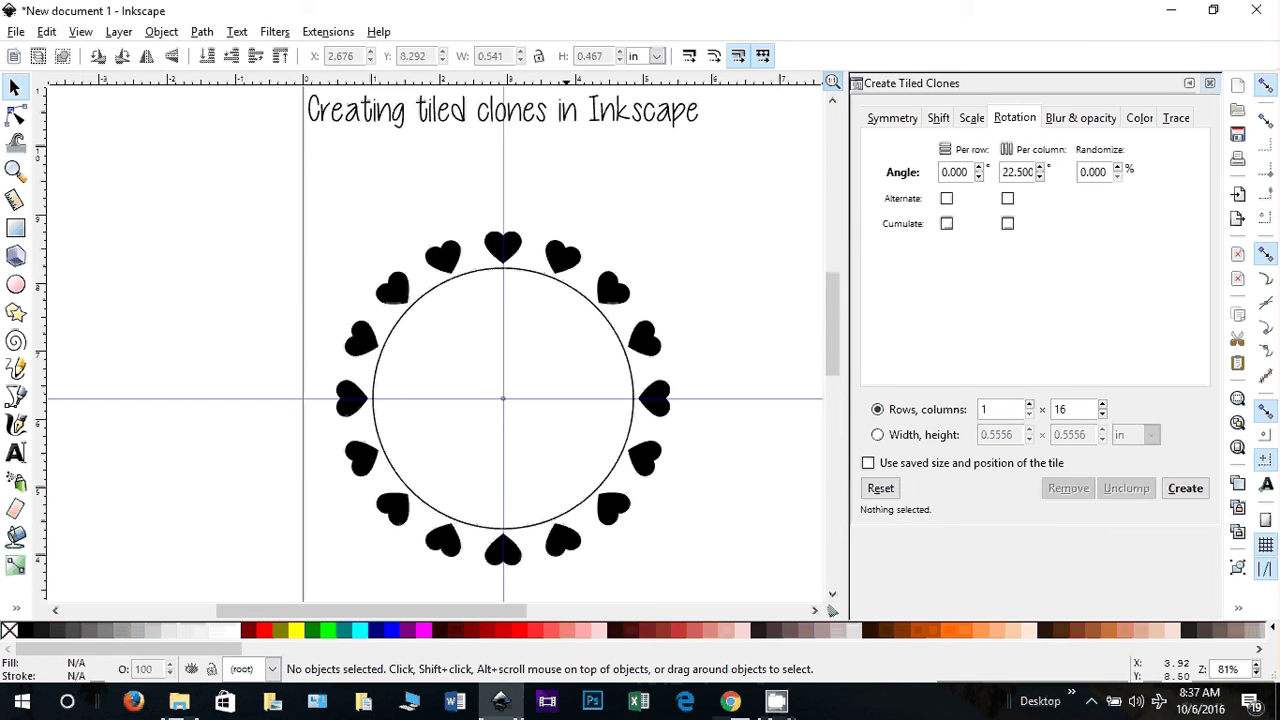
Step: Try moving the top heart clone away from the ring and undo the move
click(503, 244)
drag(503, 244, 588, 168)
key(ctrl+z)
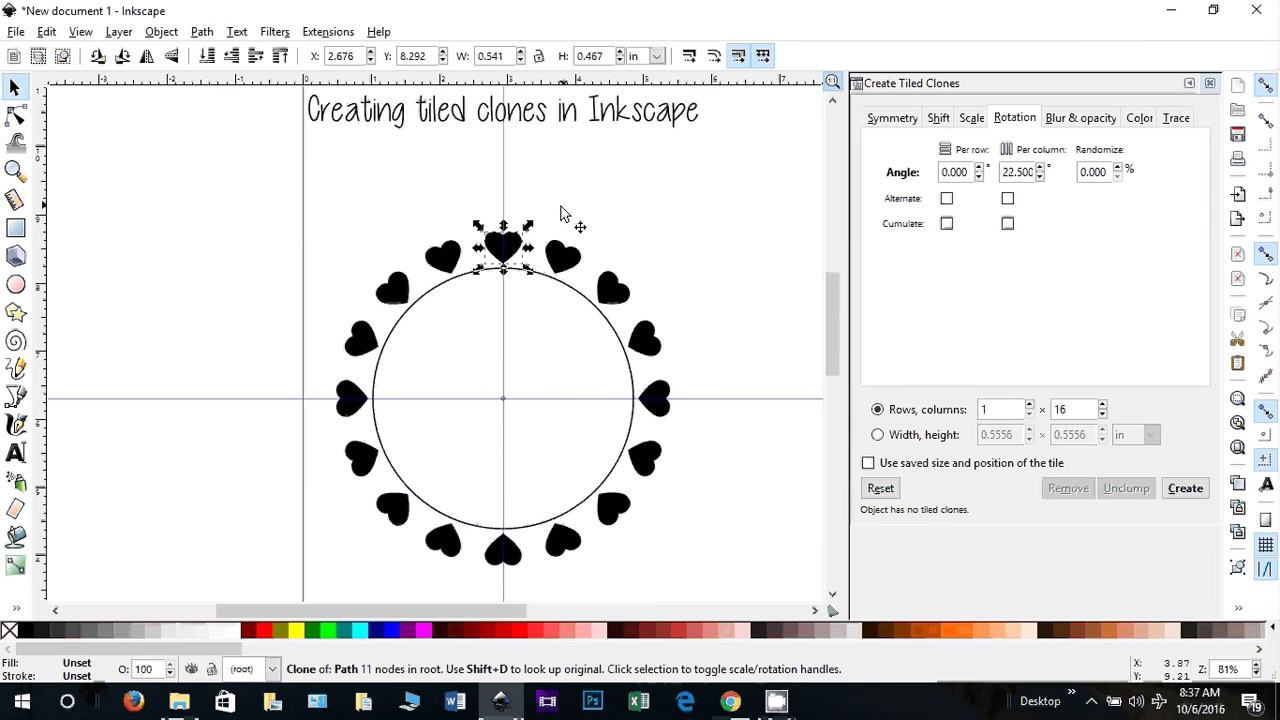
Step: Select the original heart hidden under the top clone, delete it, and leave nothing selected
key(alt)
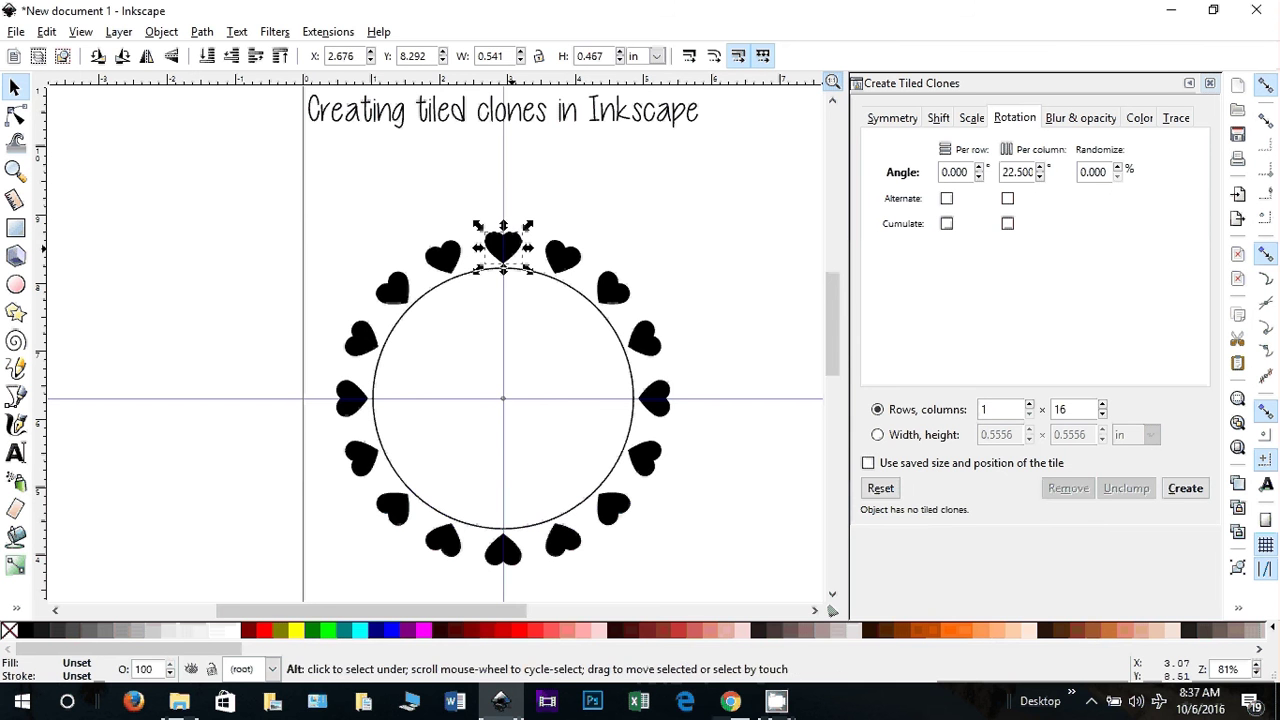
alt+click(529, 272)
click(483, 517)
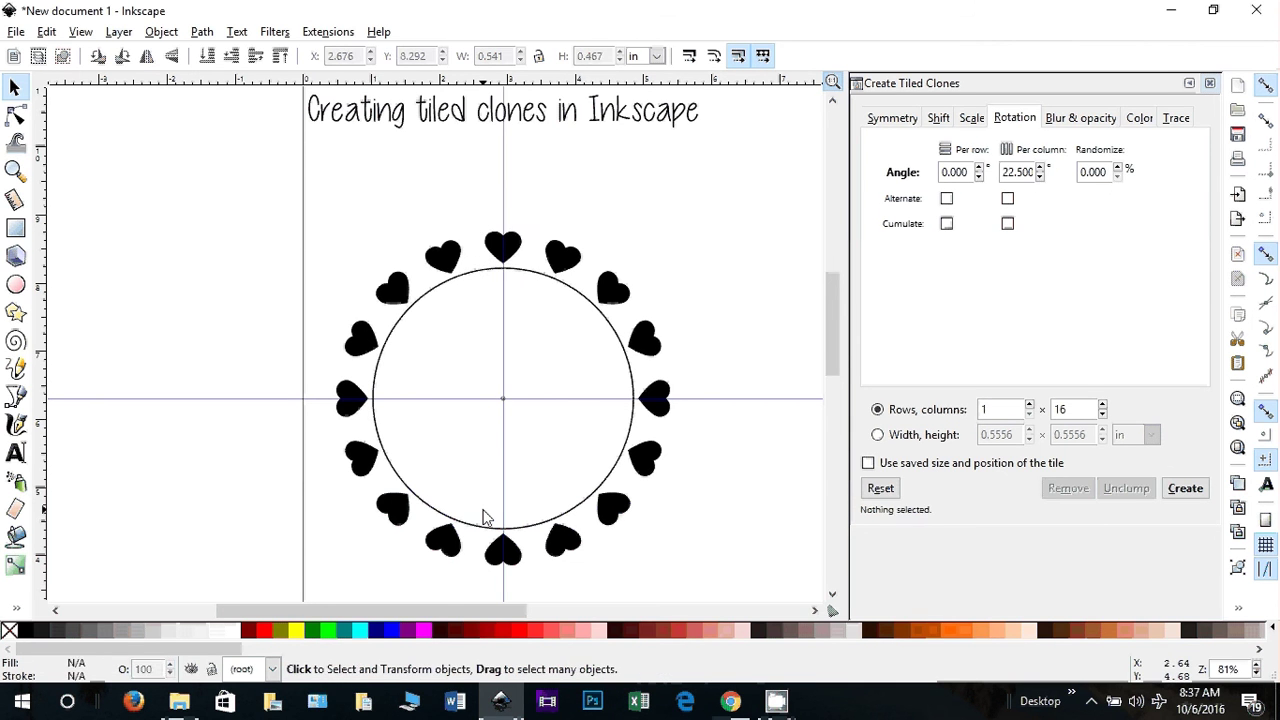
Step: Select the hearts one by one from the top around to the rightmost to check their object type, and clear the selection
click(505, 245)
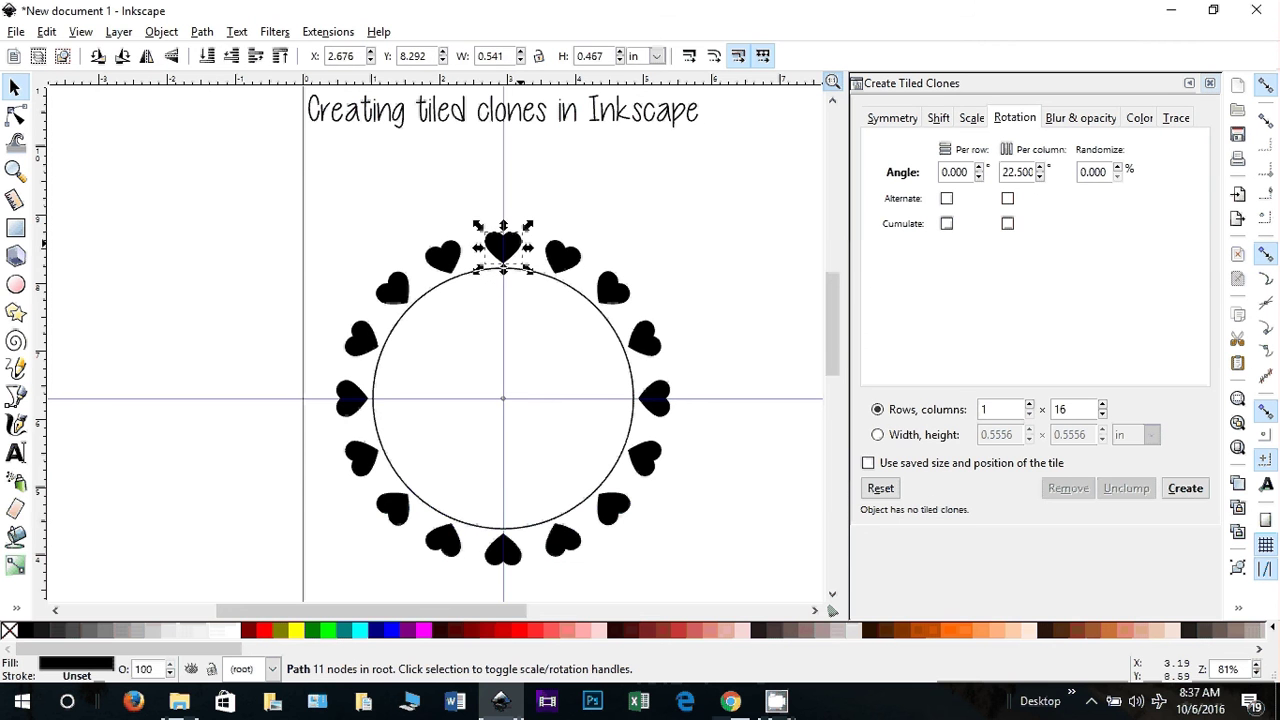
click(563, 258)
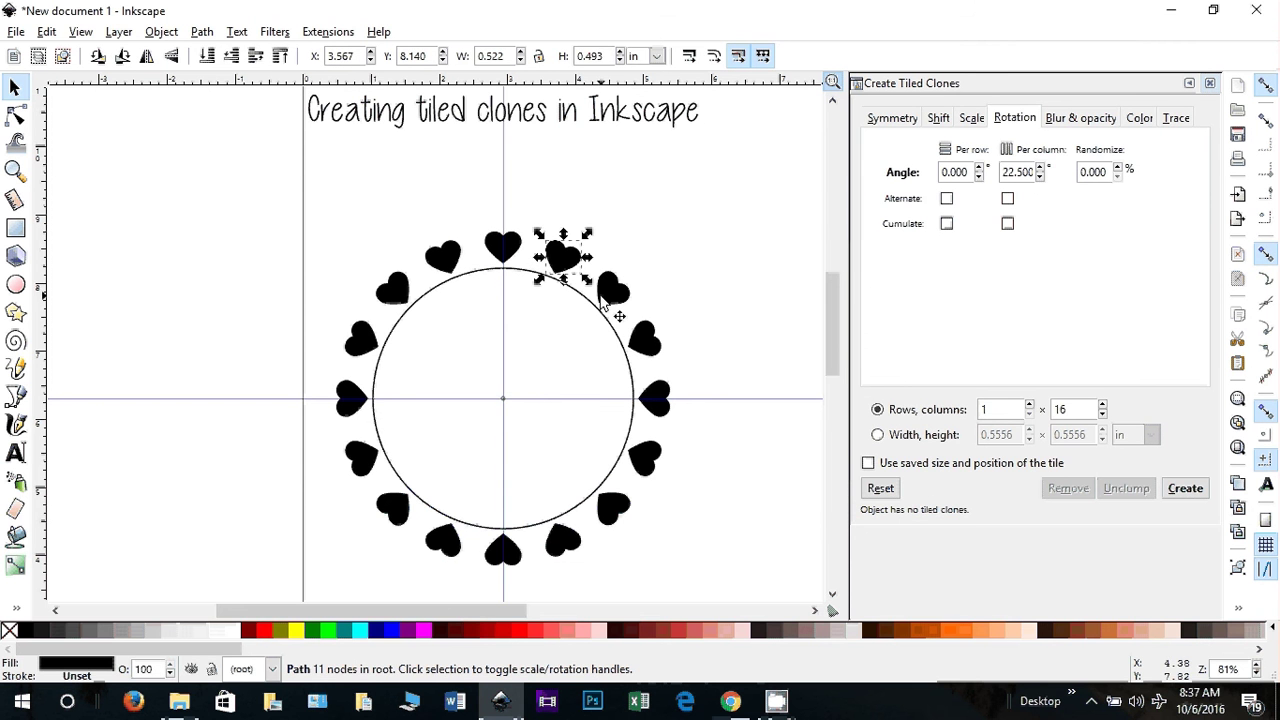
click(613, 290)
click(645, 342)
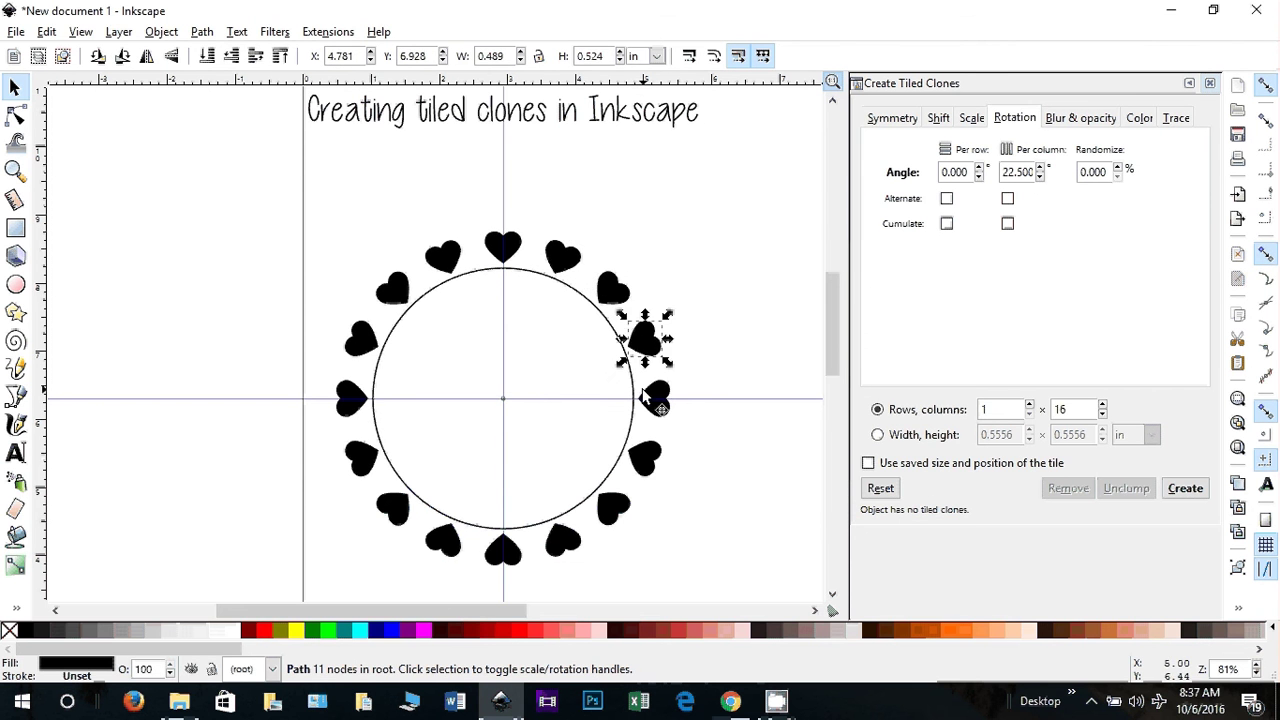
click(652, 398)
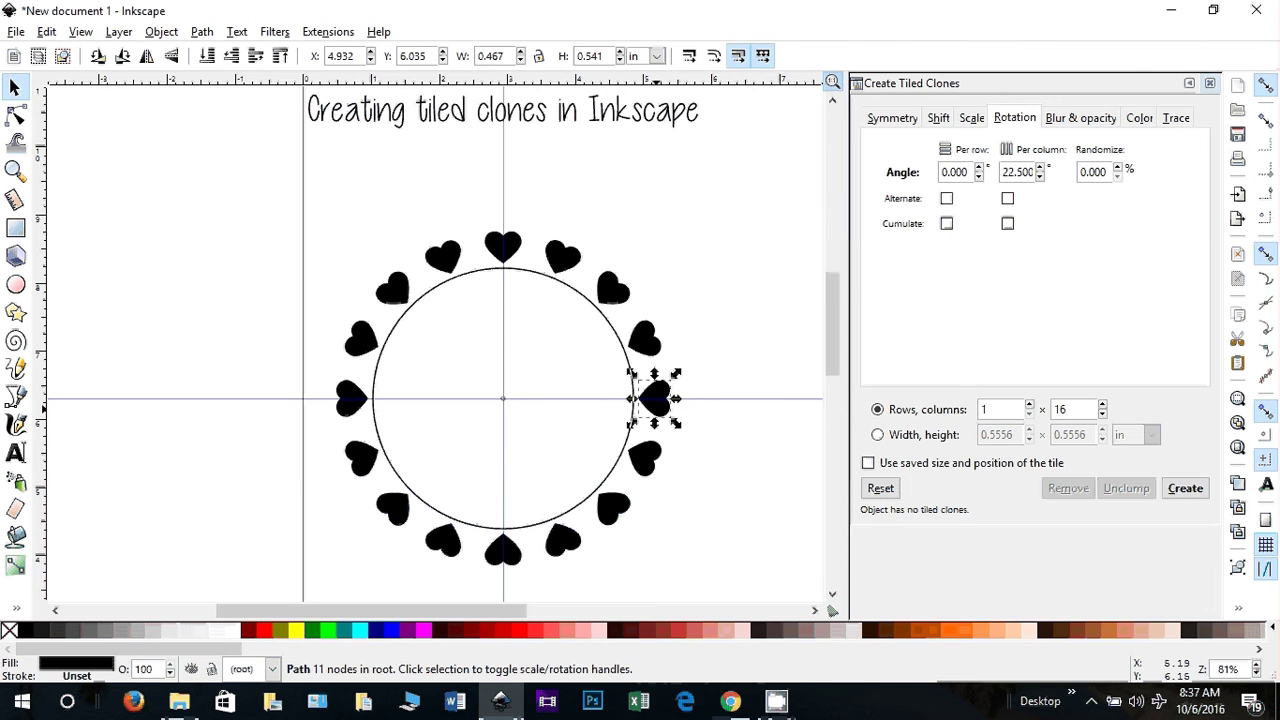
click(725, 230)
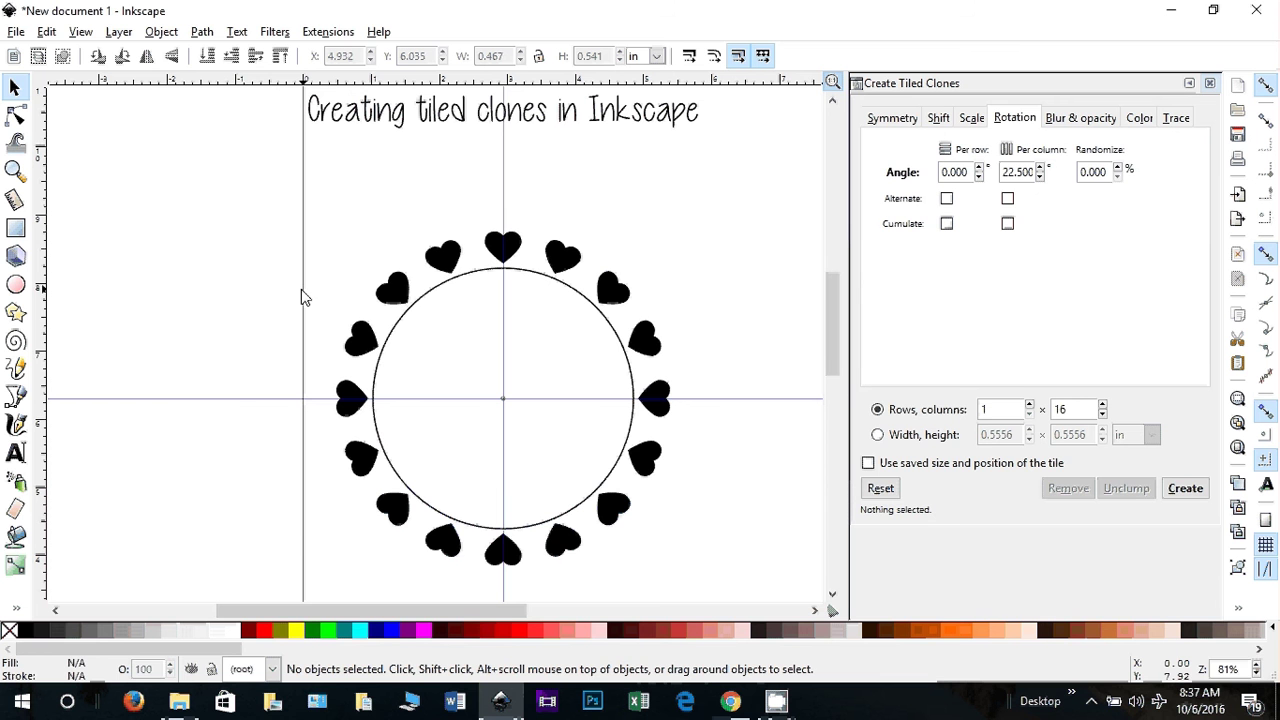
Step: Draw a black-filled ellipse about 0.72 by 1.10 in, centred on the vertical guide, and place it between the title and the top heart
click(16, 285)
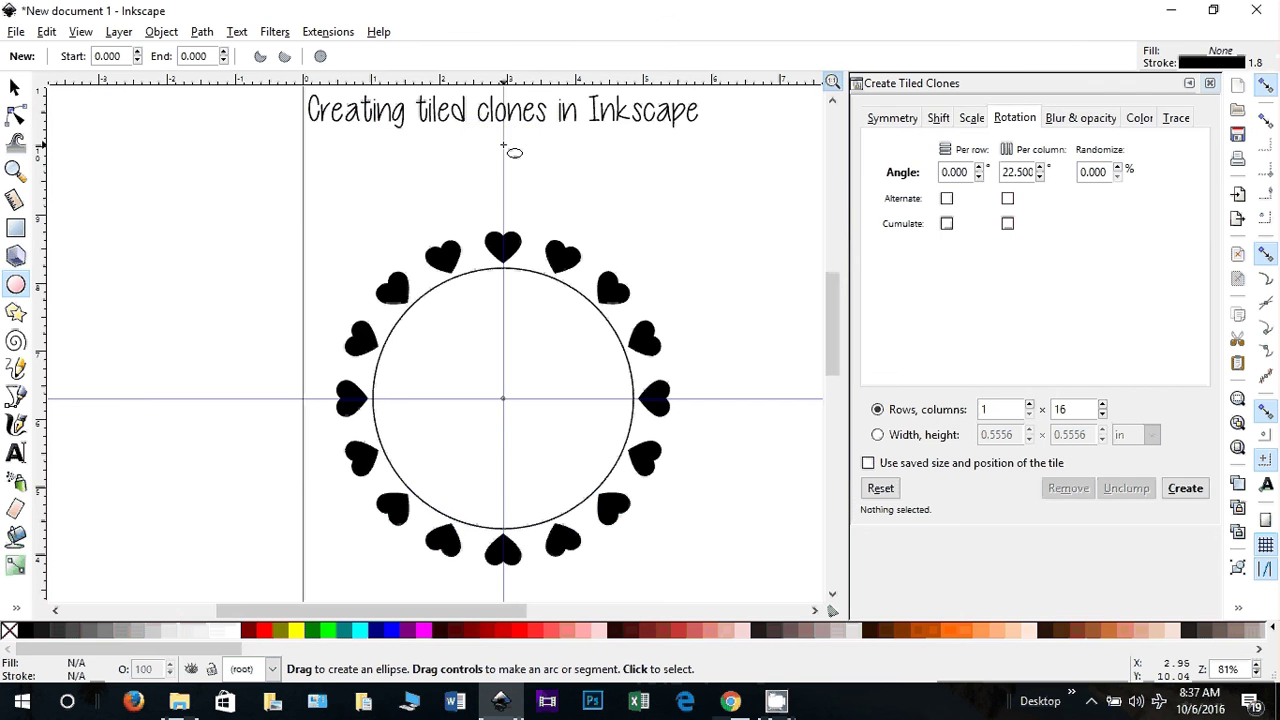
mouse_move(503, 146)
mouse_down()
mouse_move(520, 214)
mouse_move(527, 182)
mouse_up()
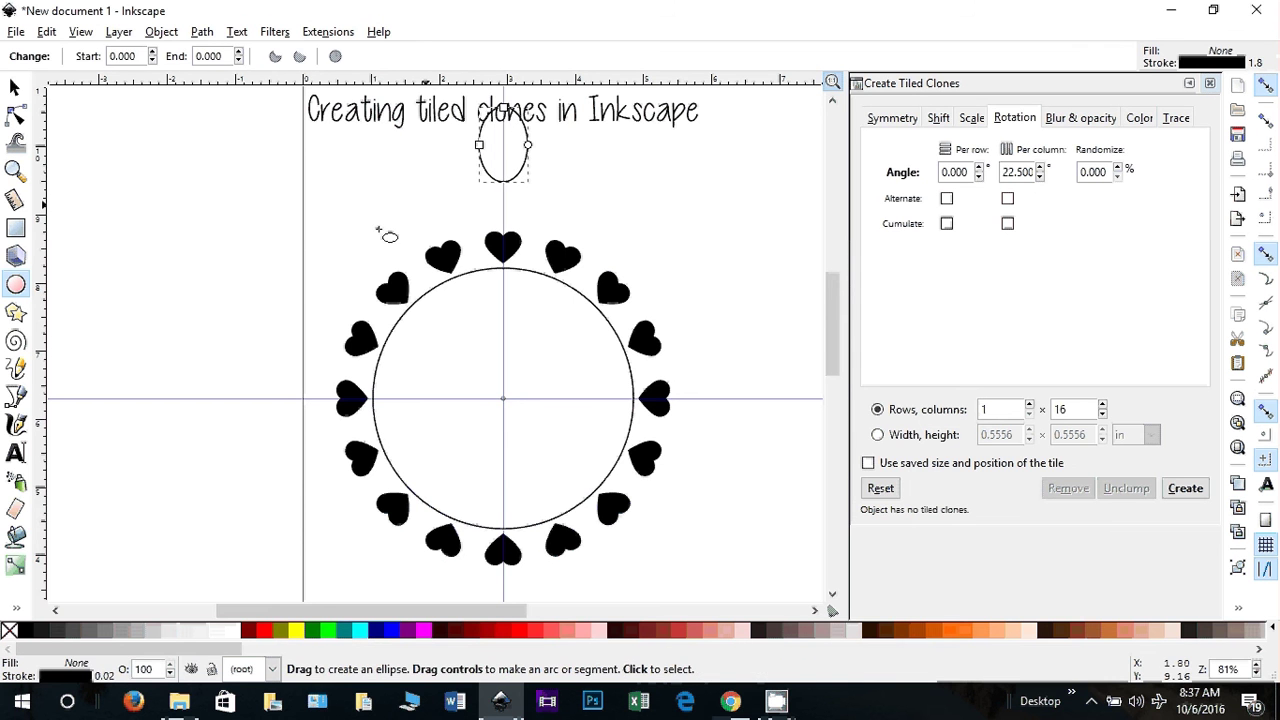
click(31, 631)
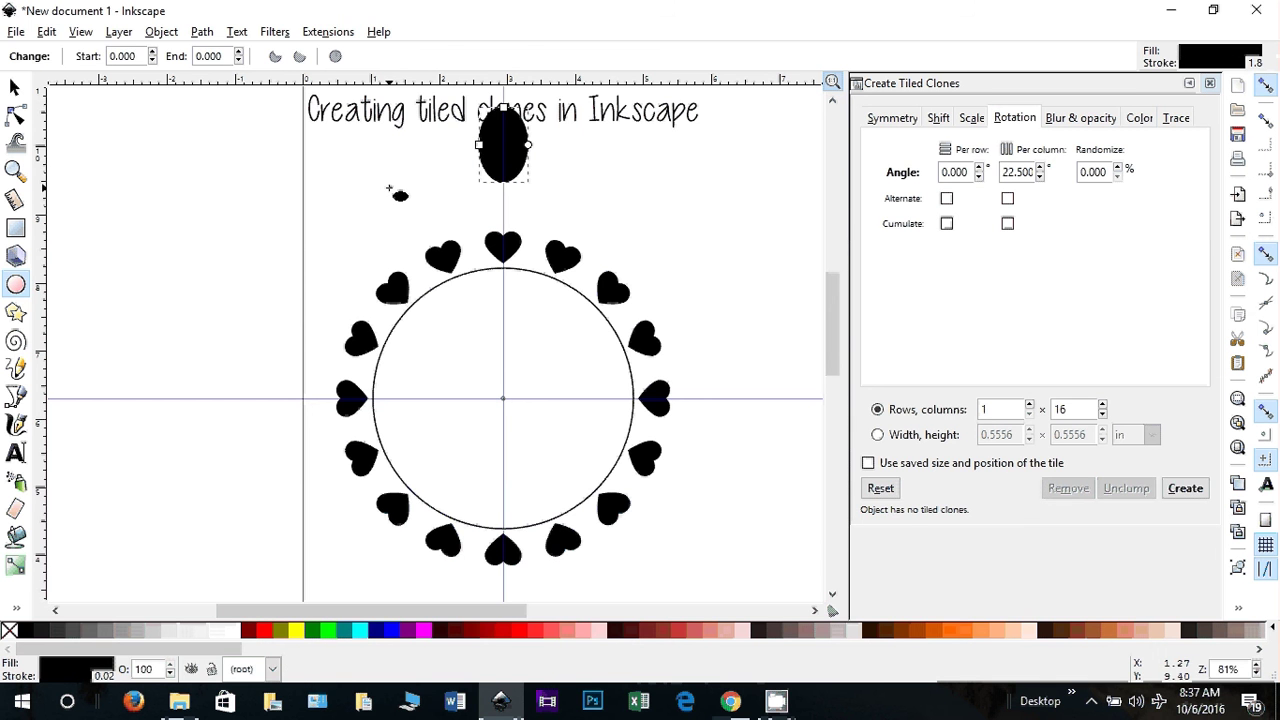
key(s)
drag(527, 160, 521, 188)
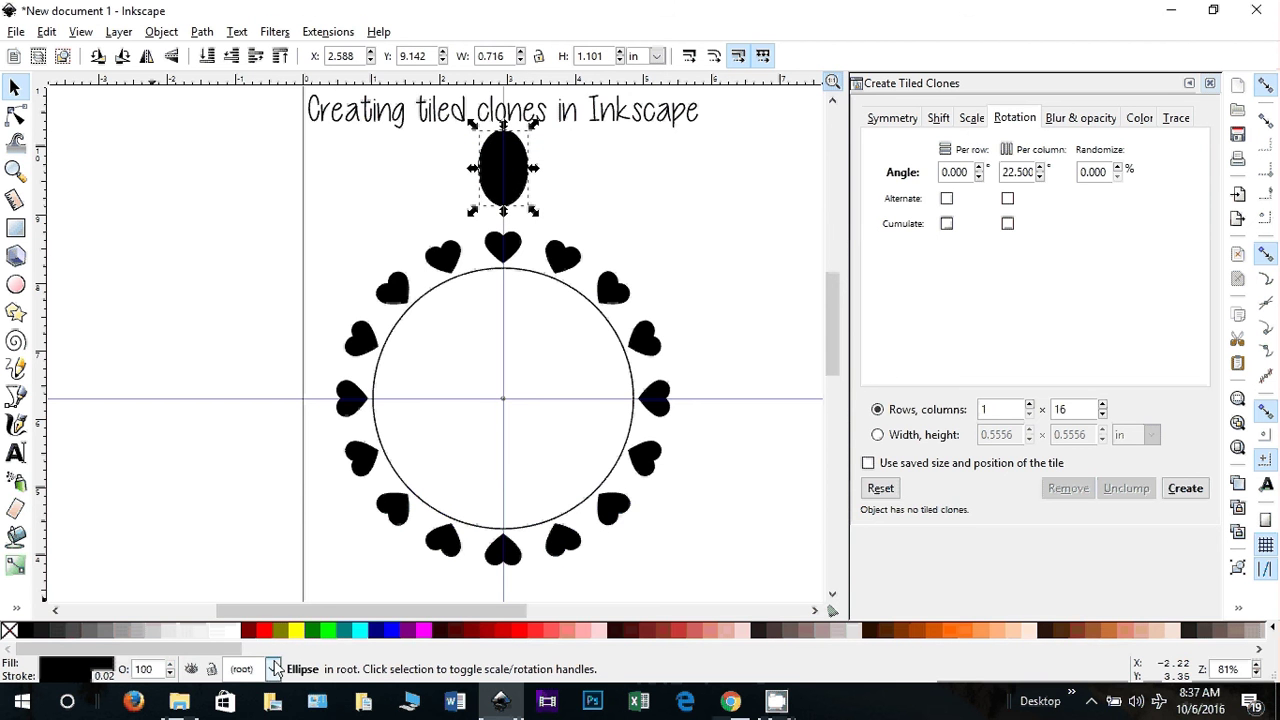
Step: Make a white-filled duplicate of the black ellipse and offset it straight down to Y 8.887 in, still overlapping the black one
click(237, 632)
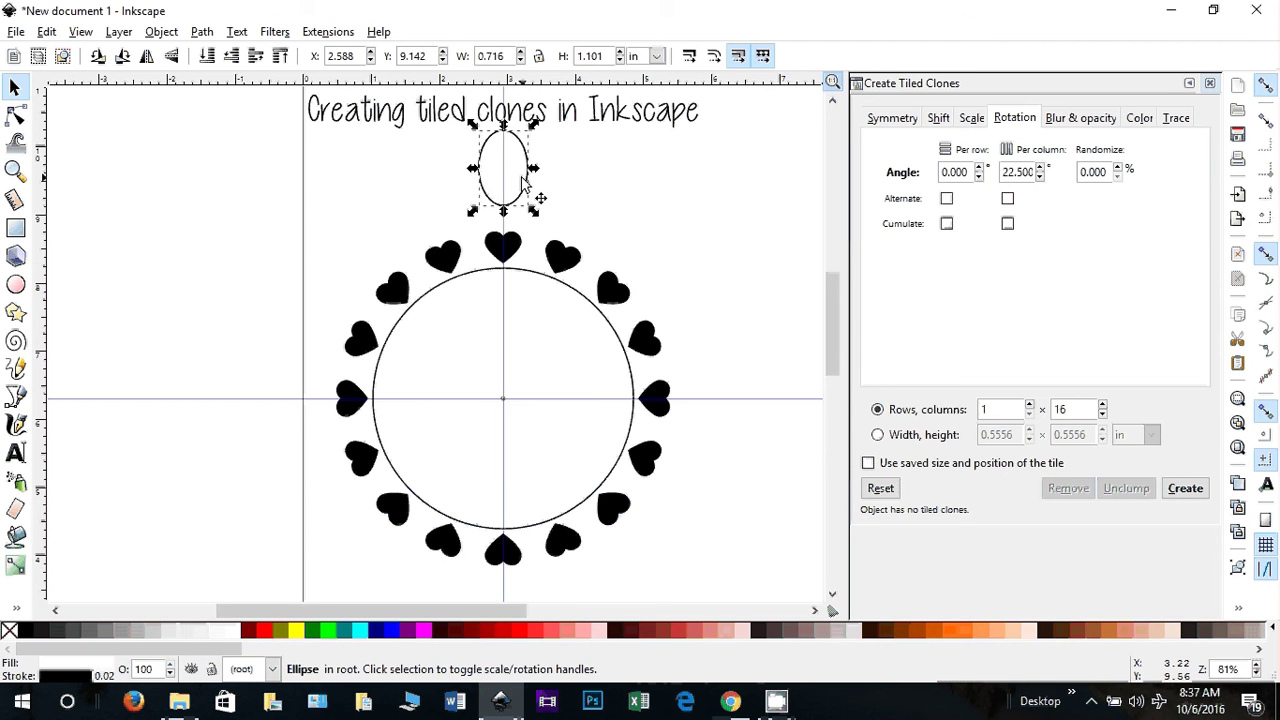
key(shift)
key(shift+Down)
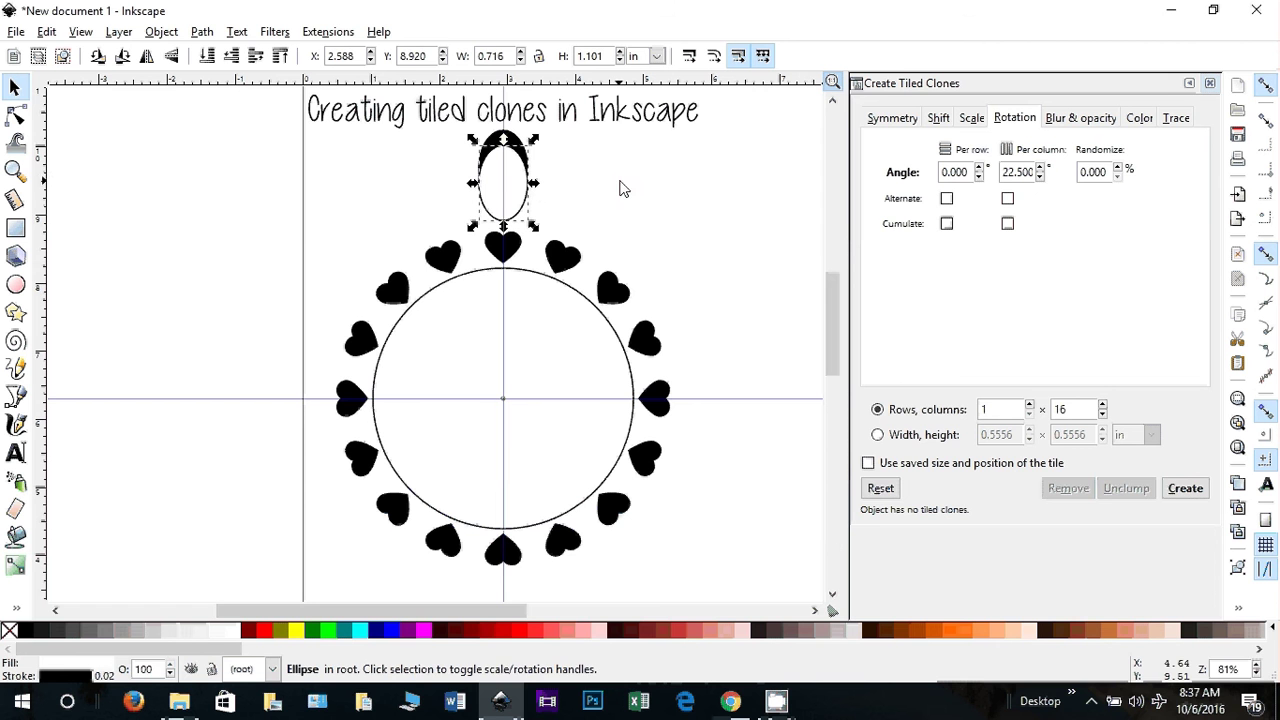
key(shift)
key(Down)
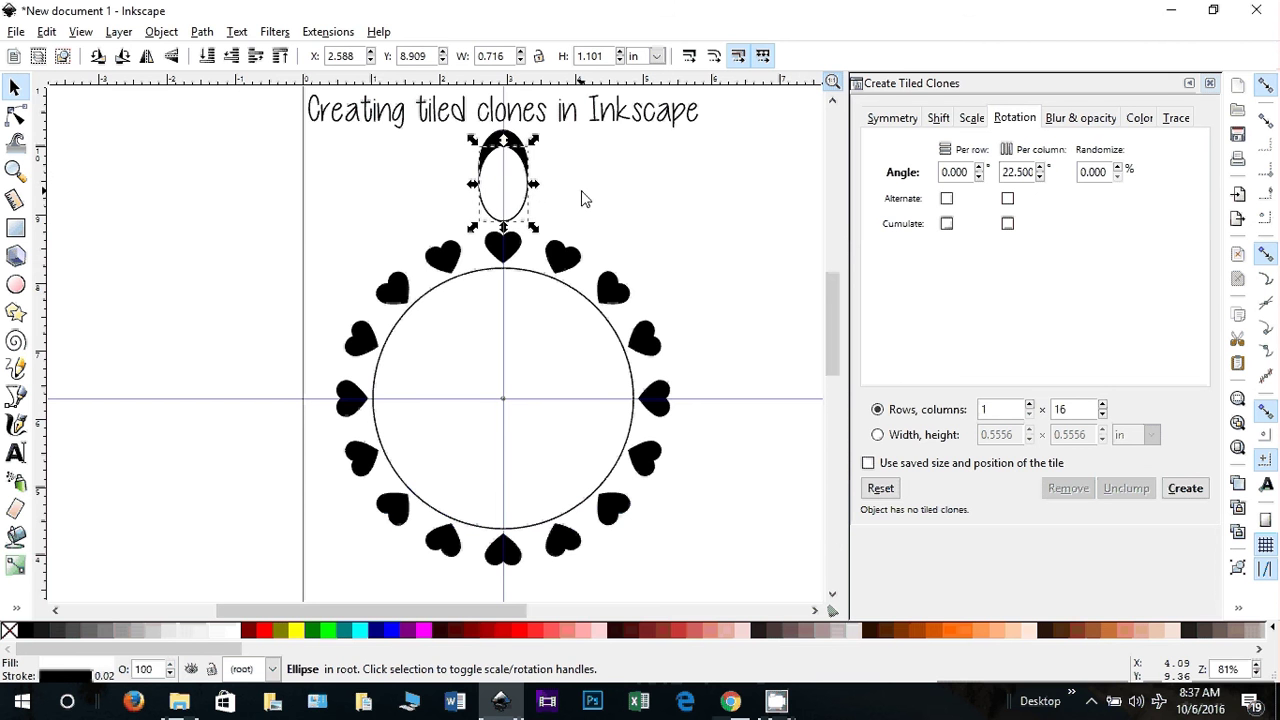
key(Down)
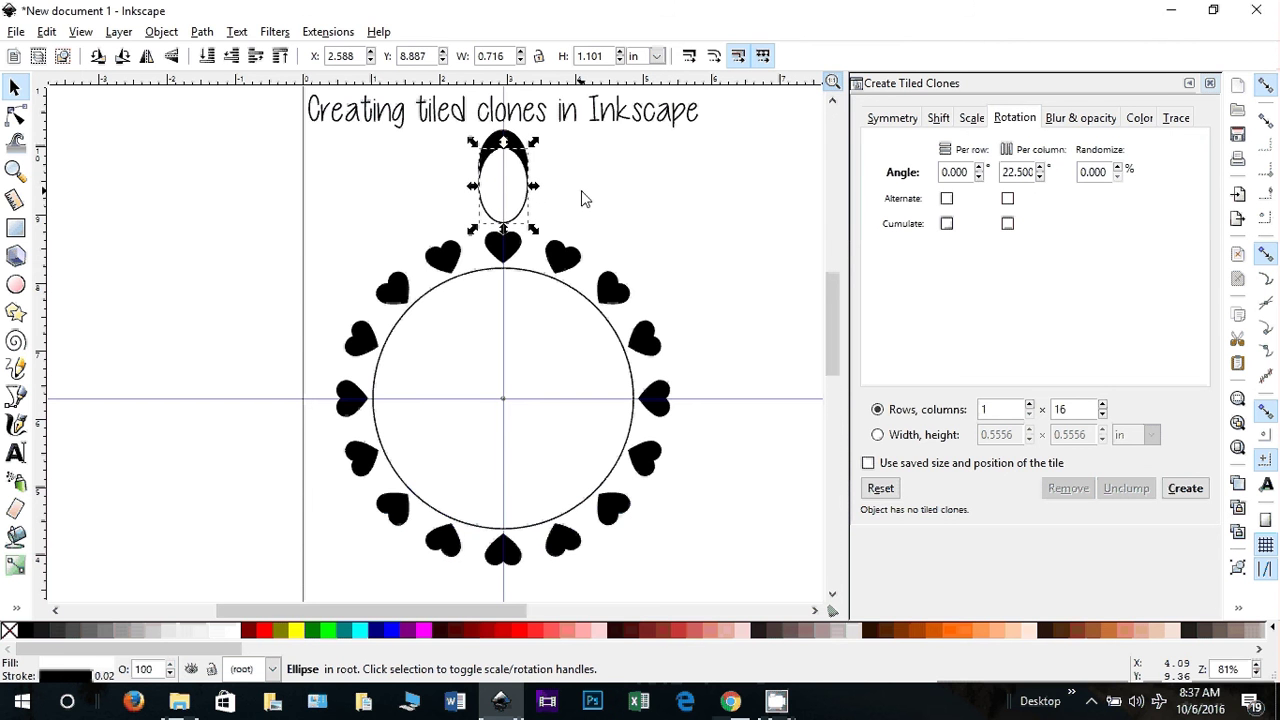
key(shift+Down)
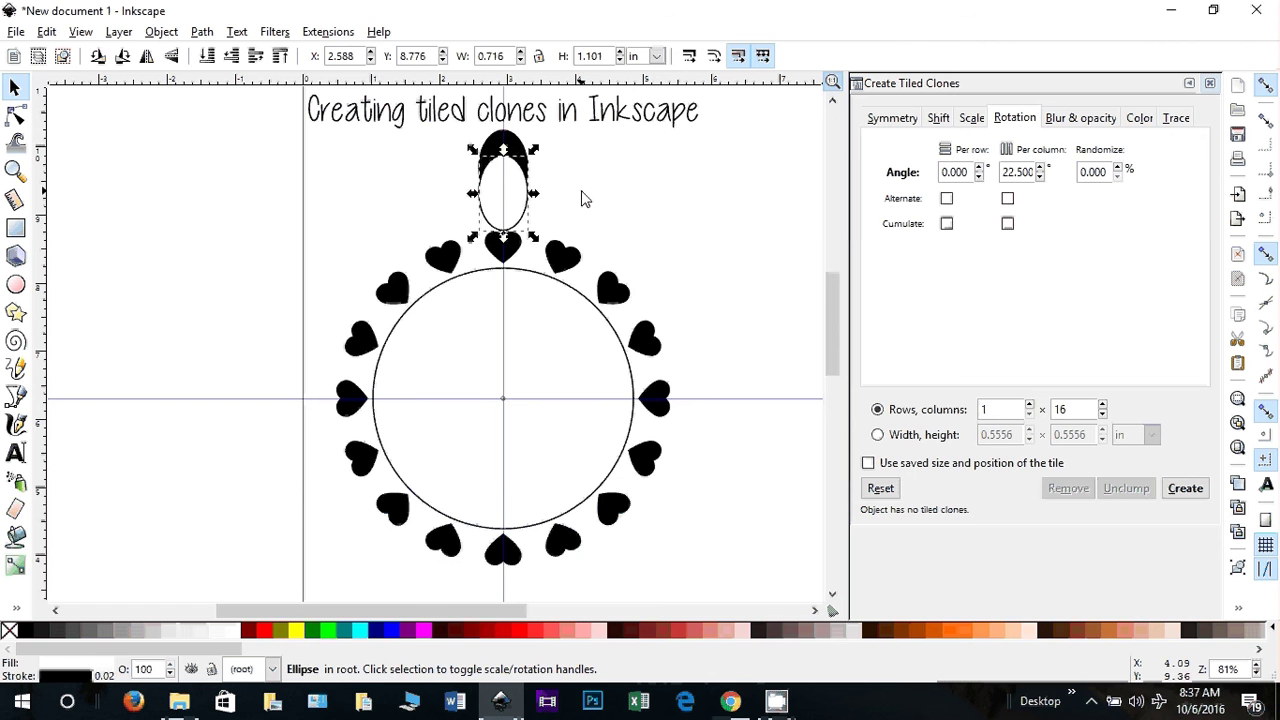
key(shift+Up)
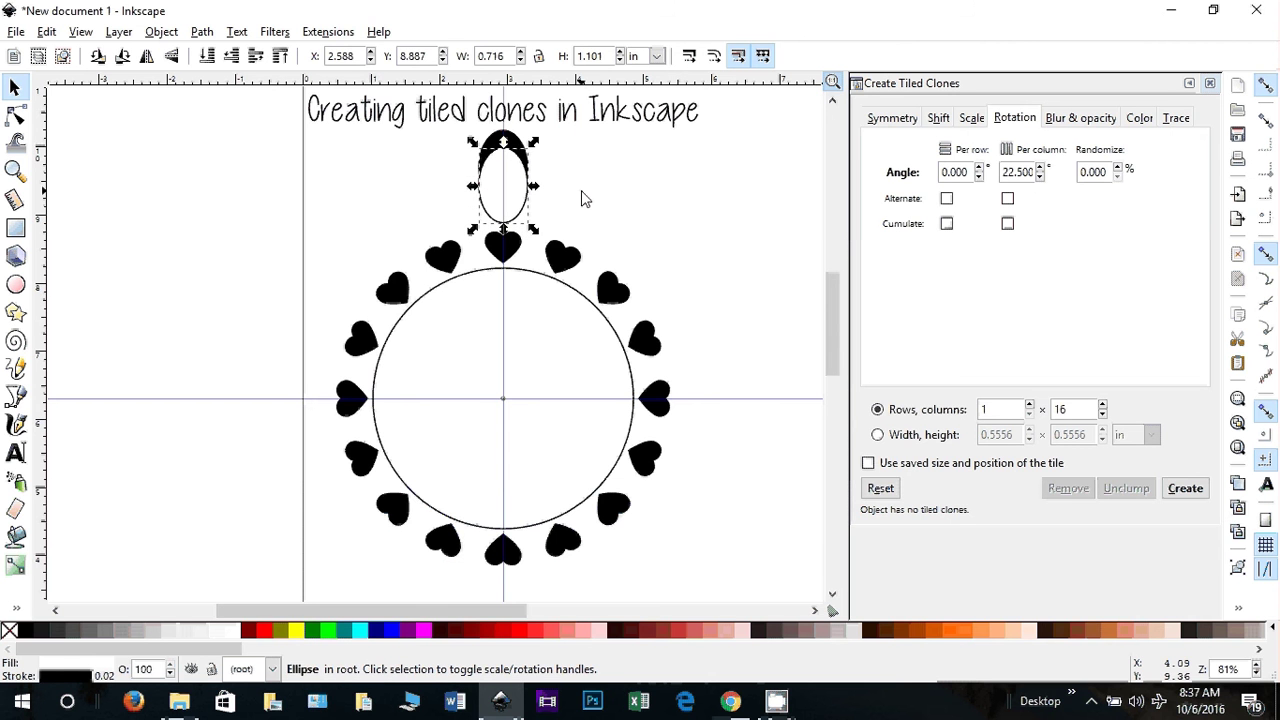
Step: Subtract the white ellipse from the black one with Difference and move the resulting crescent straight down to just above the top heart
key(shift)
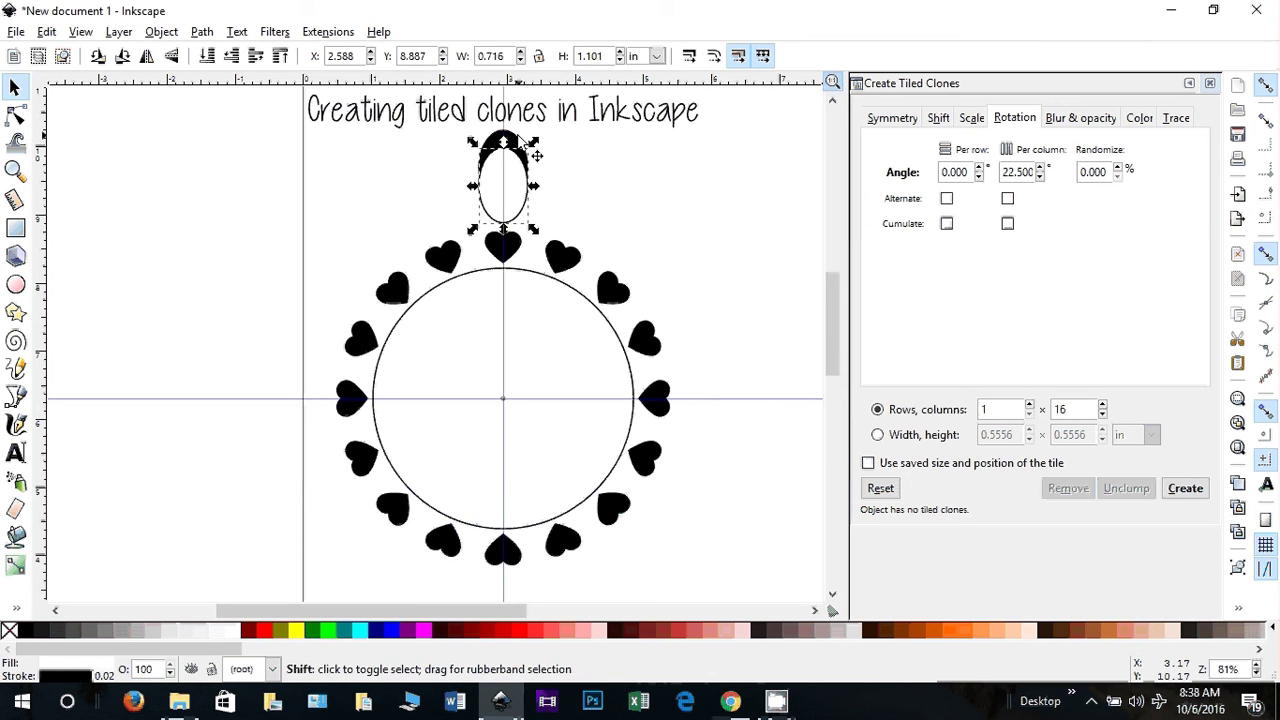
shift+click(518, 140)
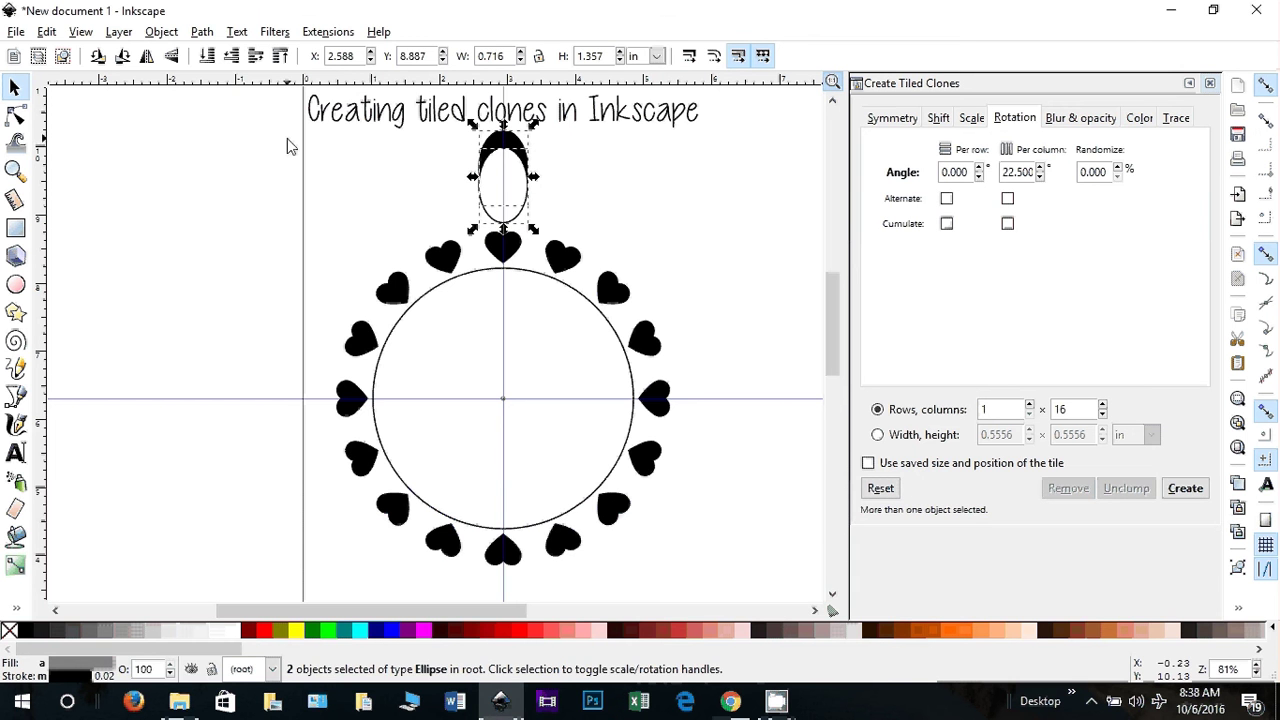
click(203, 32)
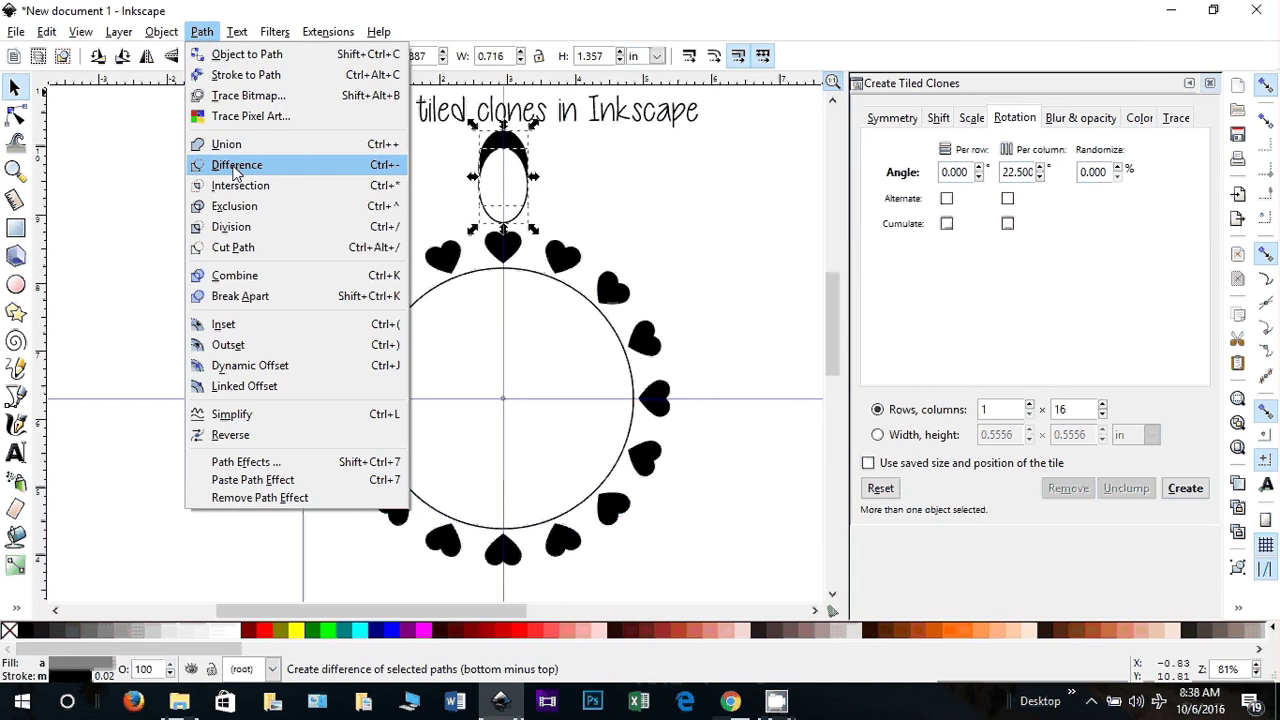
click(236, 166)
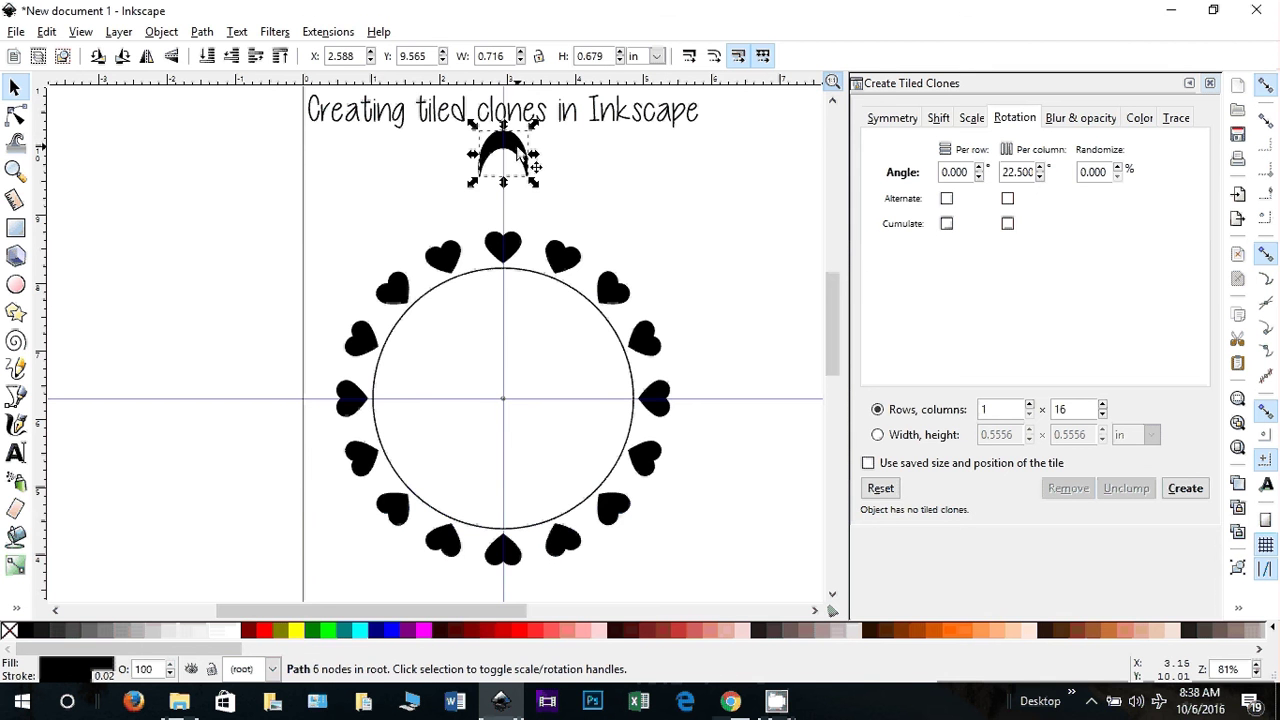
drag(520, 157, 514, 204)
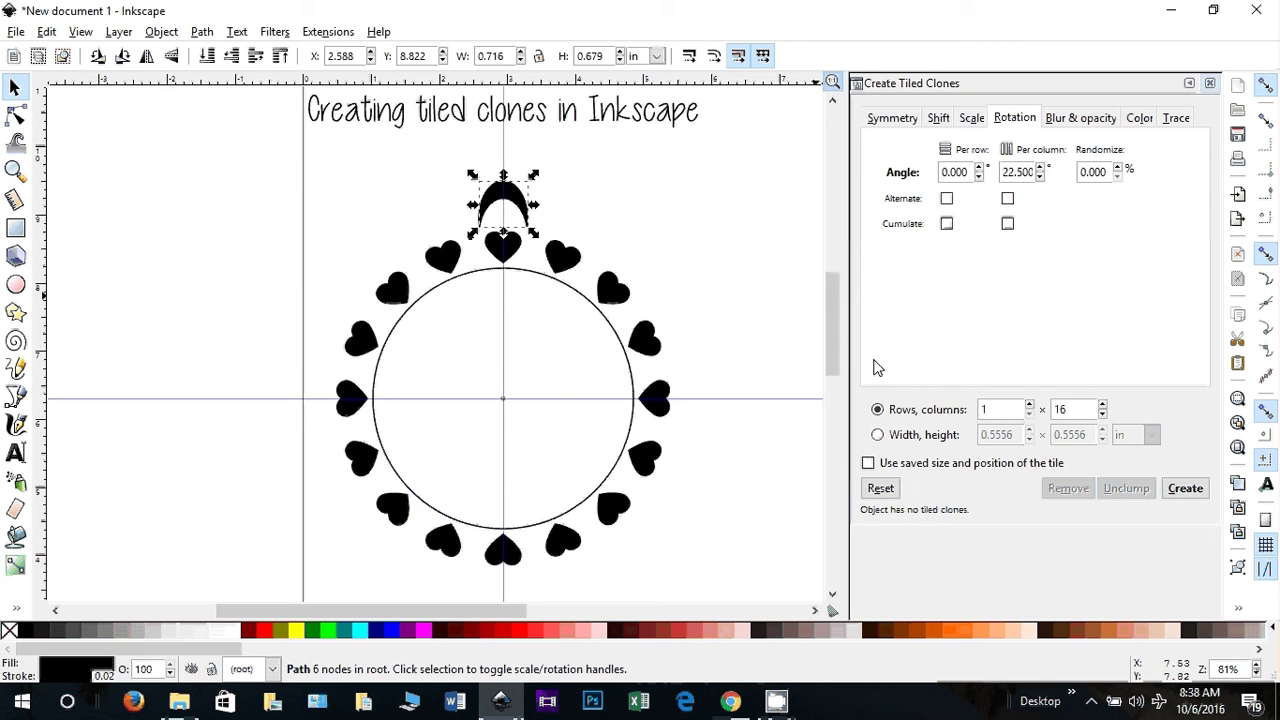
Step: Place the crescent's rotation centre on the guide intersection and create 16 tiled clones in one row, rotated 22.5° per column
click(520, 205)
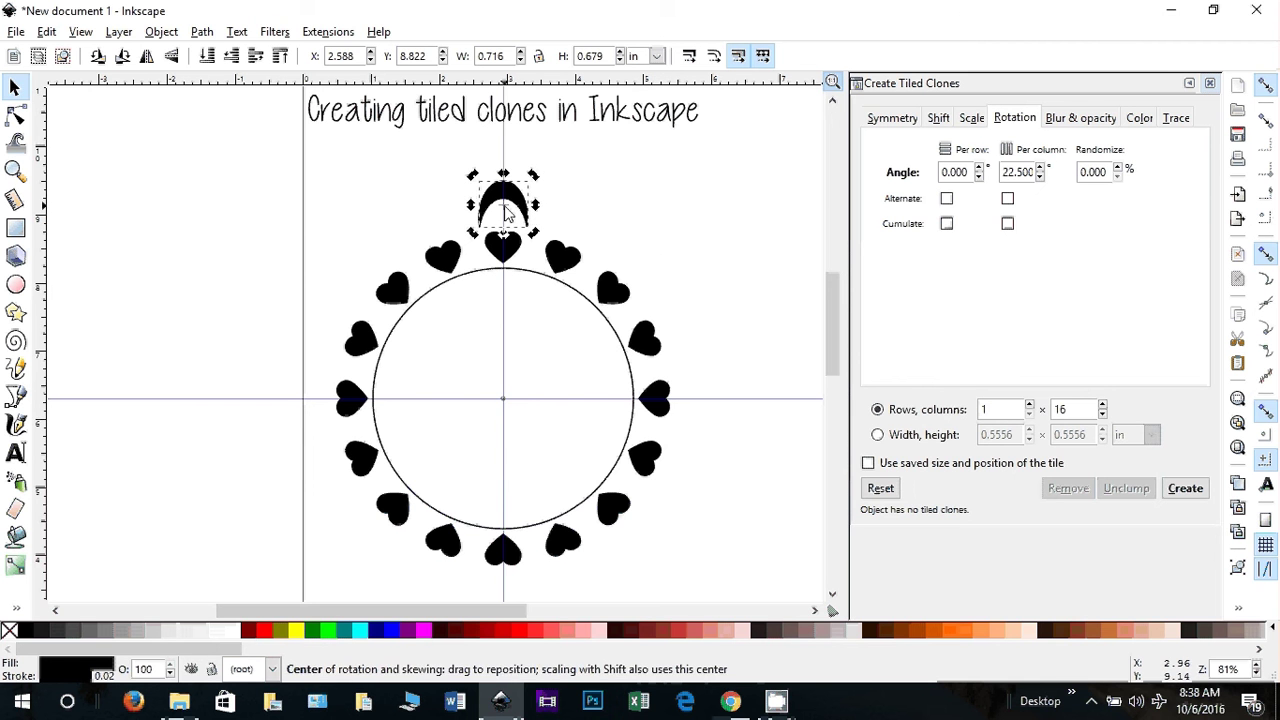
drag(505, 212, 505, 400)
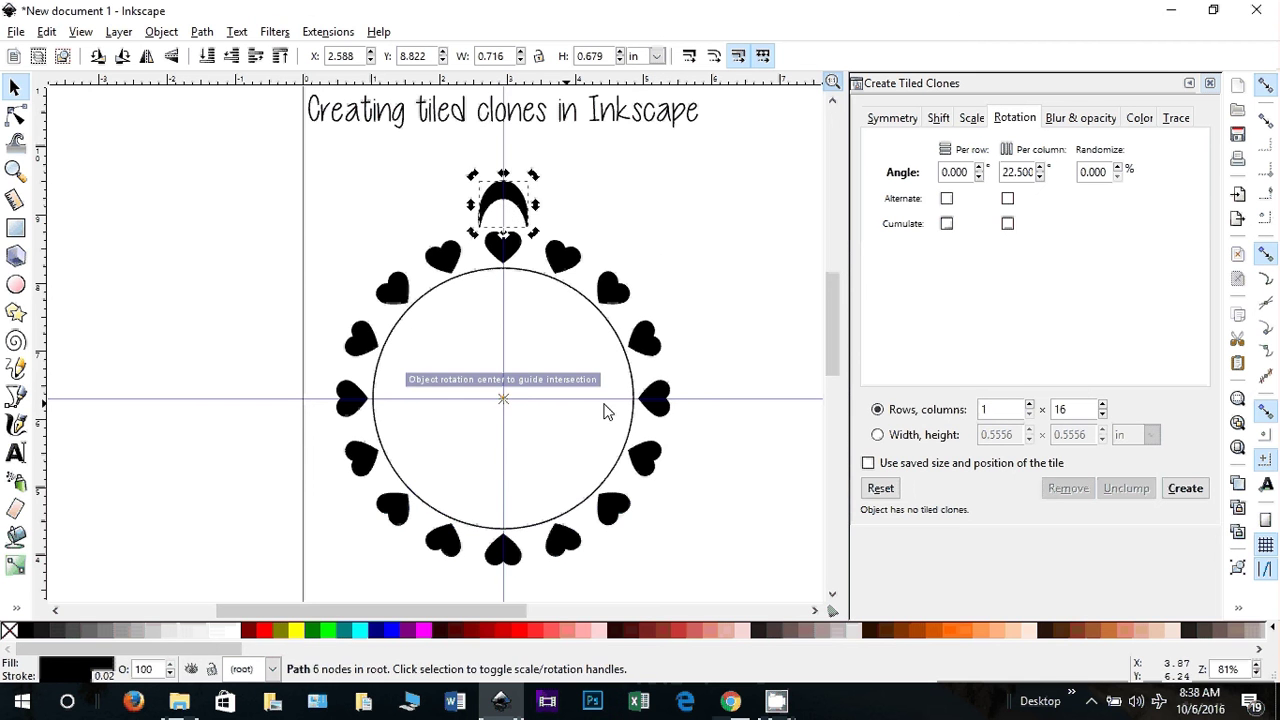
click(1185, 488)
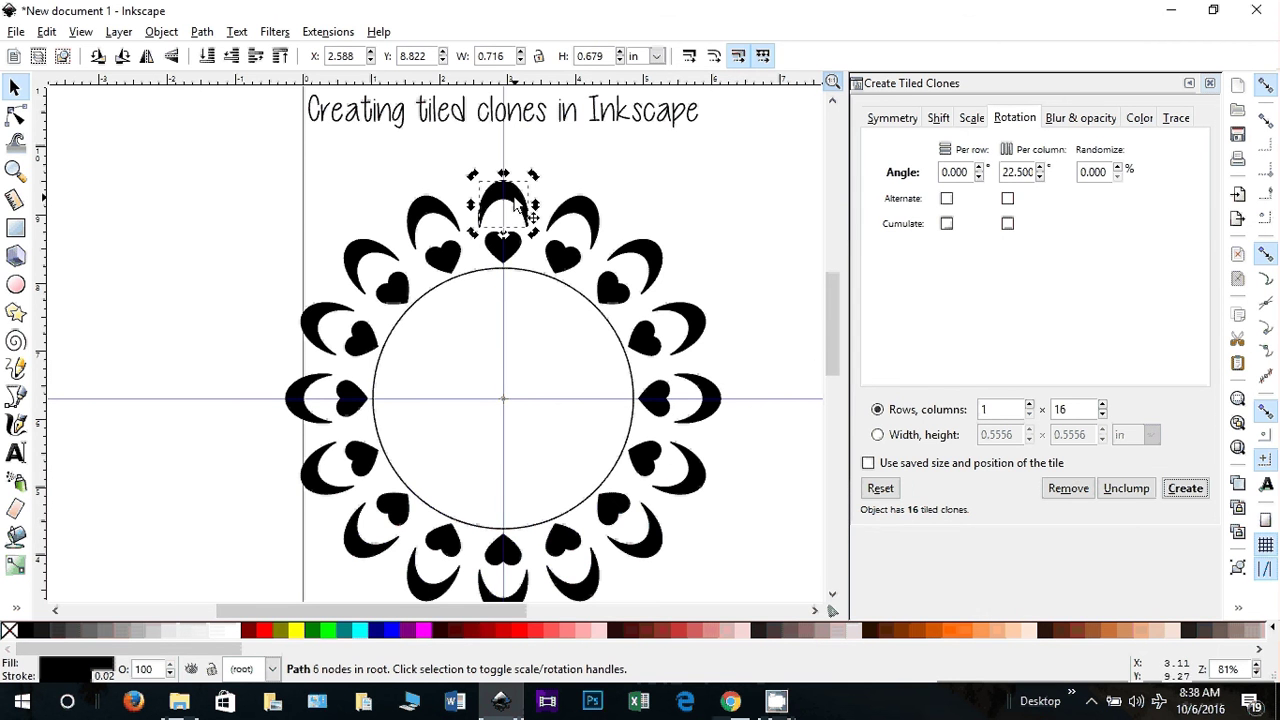
Step: Fill the original crescent red so its clones follow, and delete that original, leaving only the ring of crescents
click(519, 632)
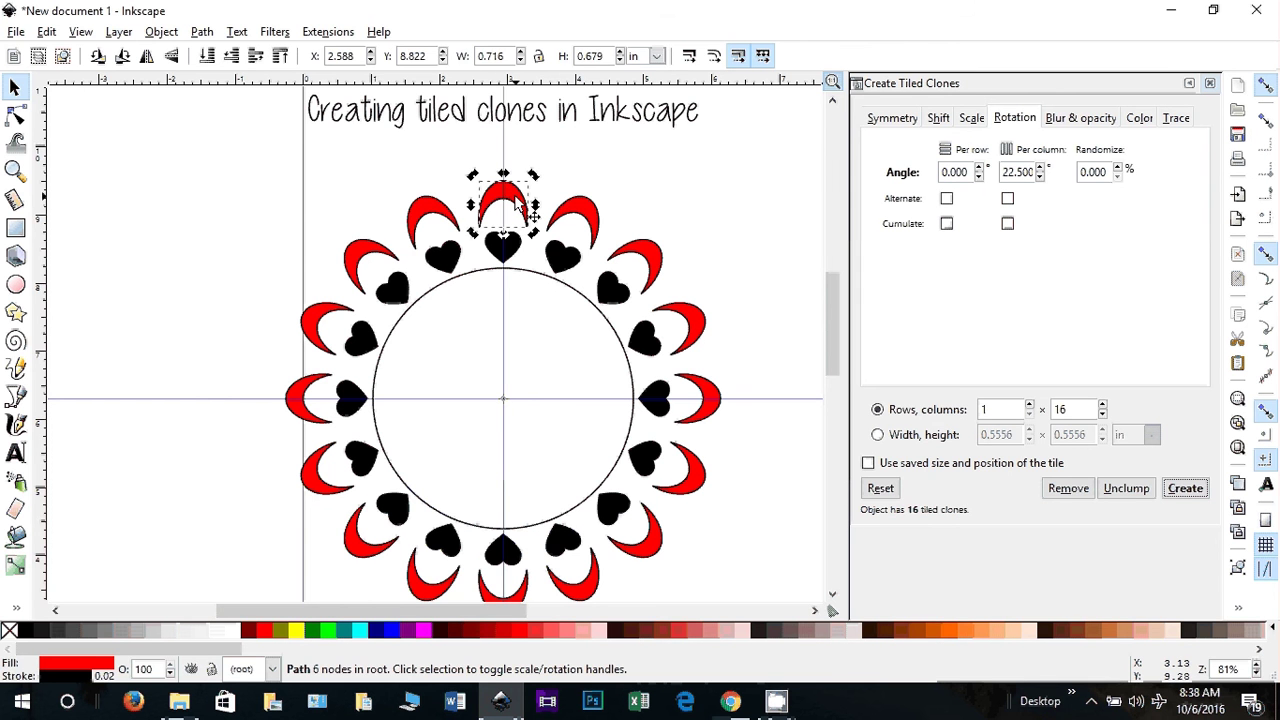
key(Escape)
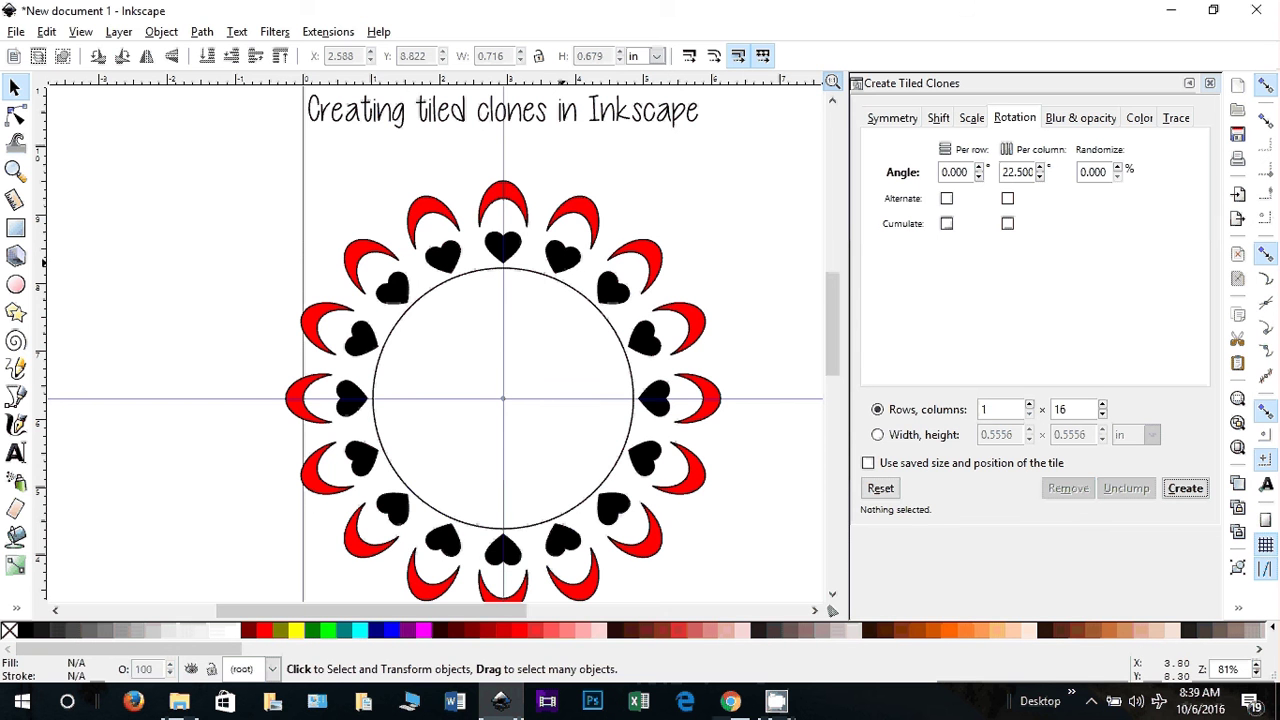
Step: Select all 16 hearts in the ring by applying Select Same to one of the hearts
click(563, 256)
right_click(561, 263)
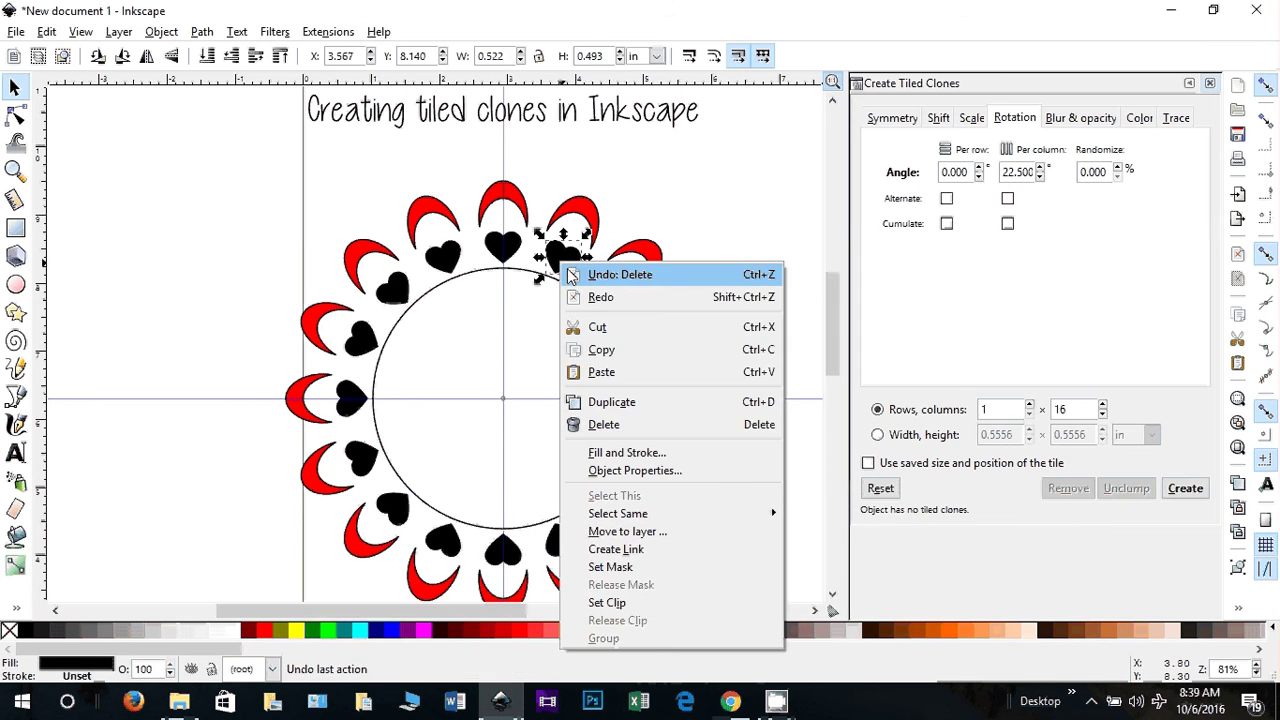
click(556, 258)
right_click(556, 258)
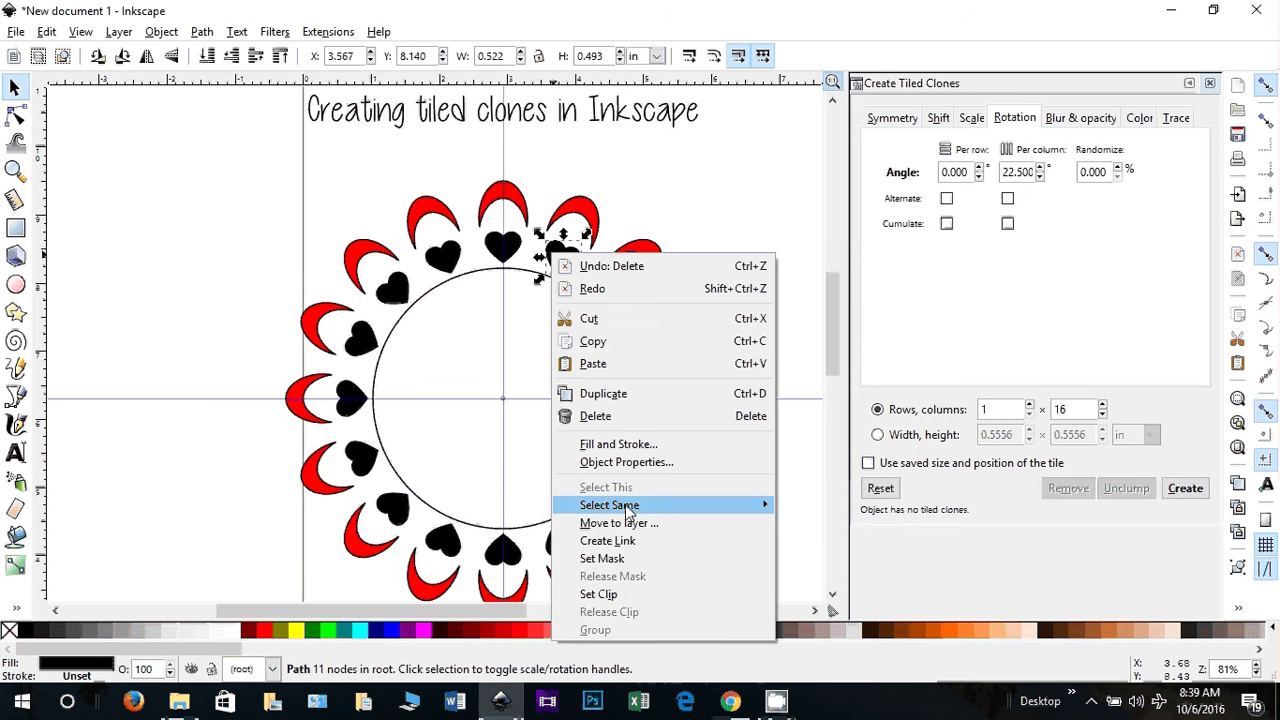
mouse_move(628, 508)
click(818, 523)
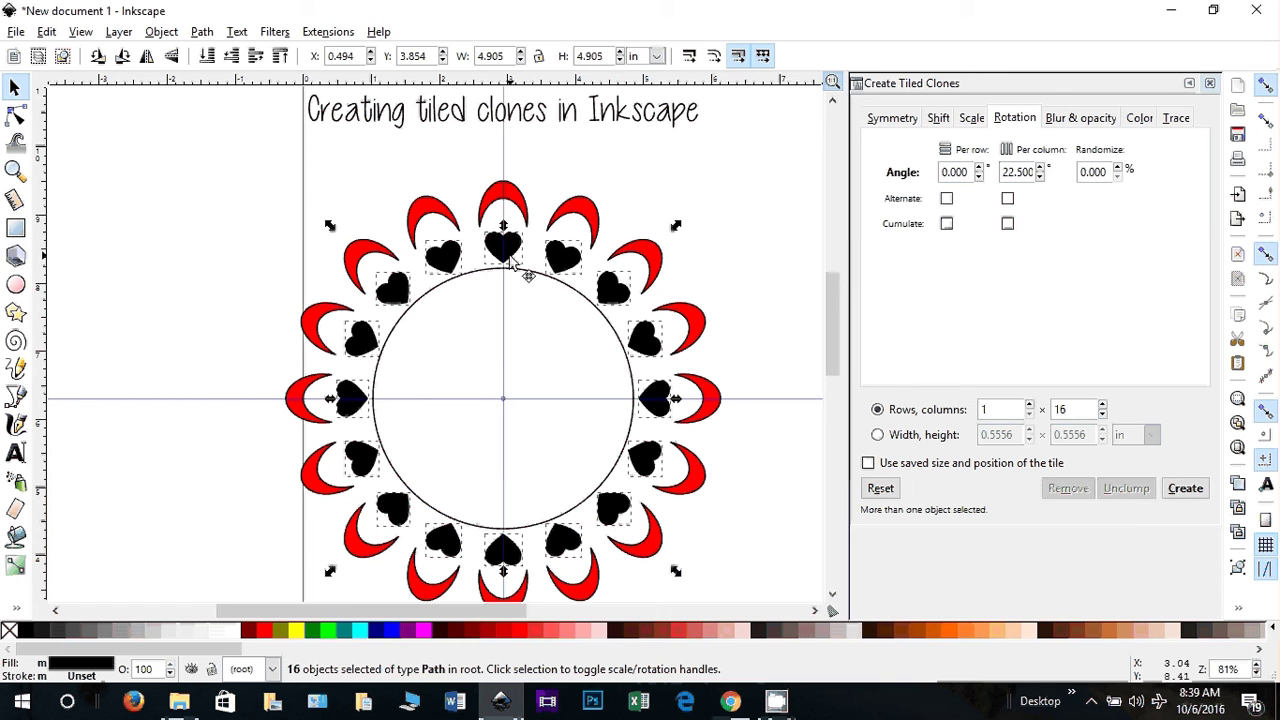
Step: Rotate the selected hearts counterclockwise about the circle's centre, turning snapping off to fine-tune, so they sit between the red crescents
click(340, 248)
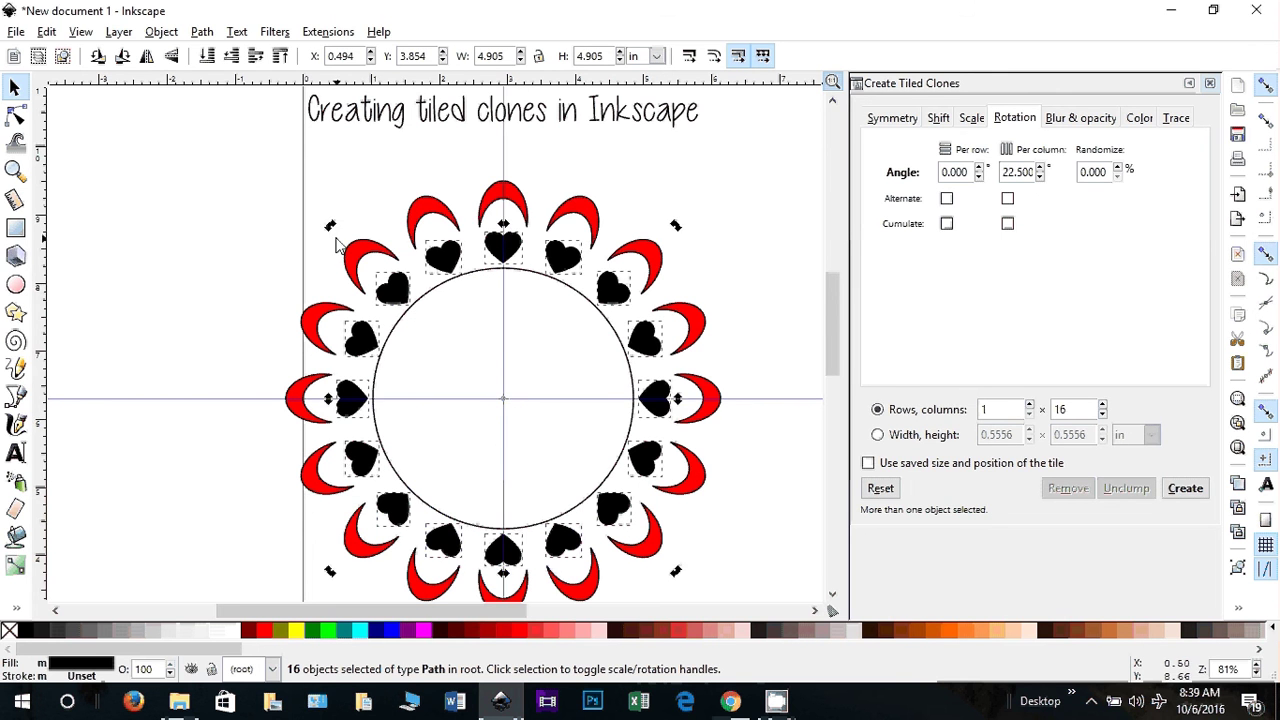
drag(332, 227, 324, 248)
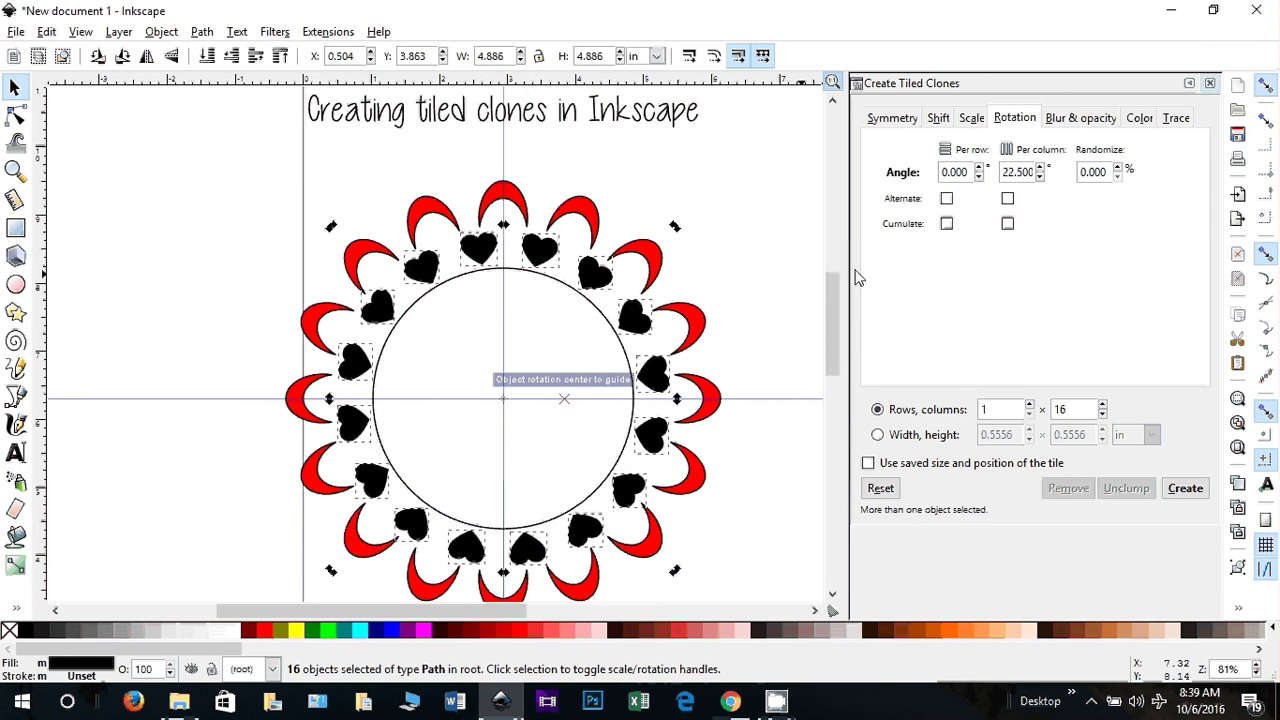
click(1265, 88)
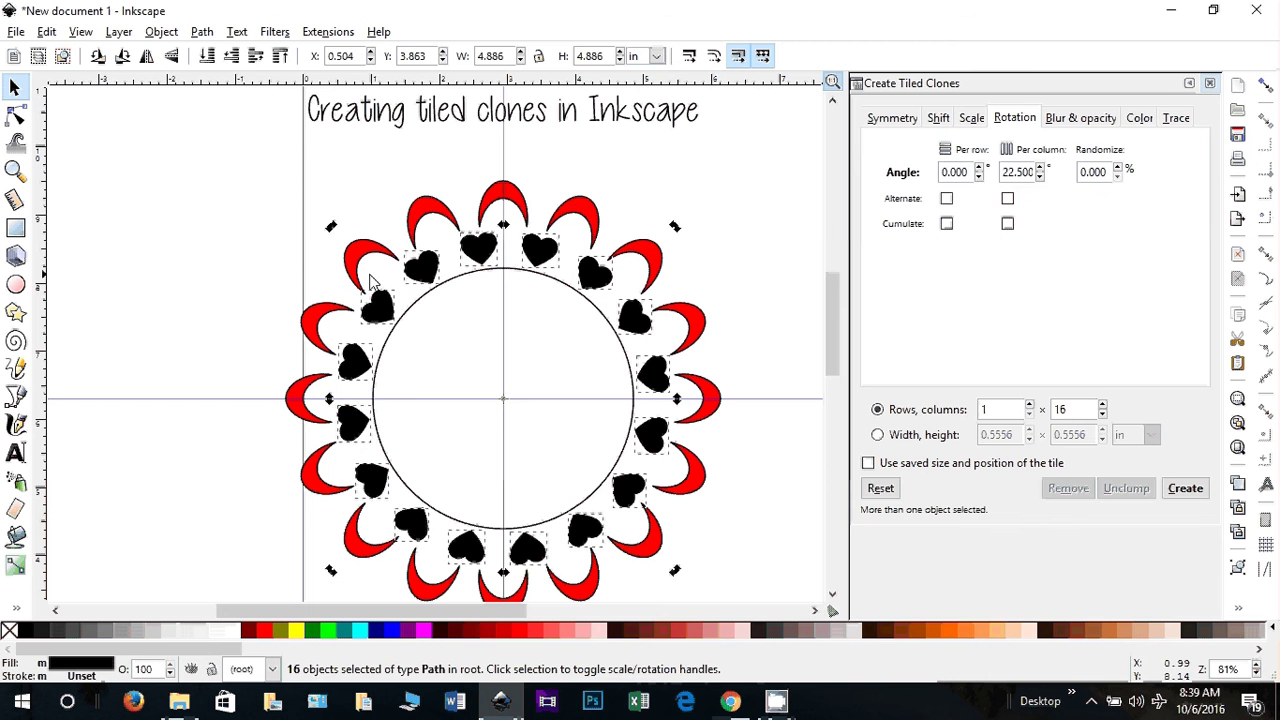
drag(332, 230, 332, 246)
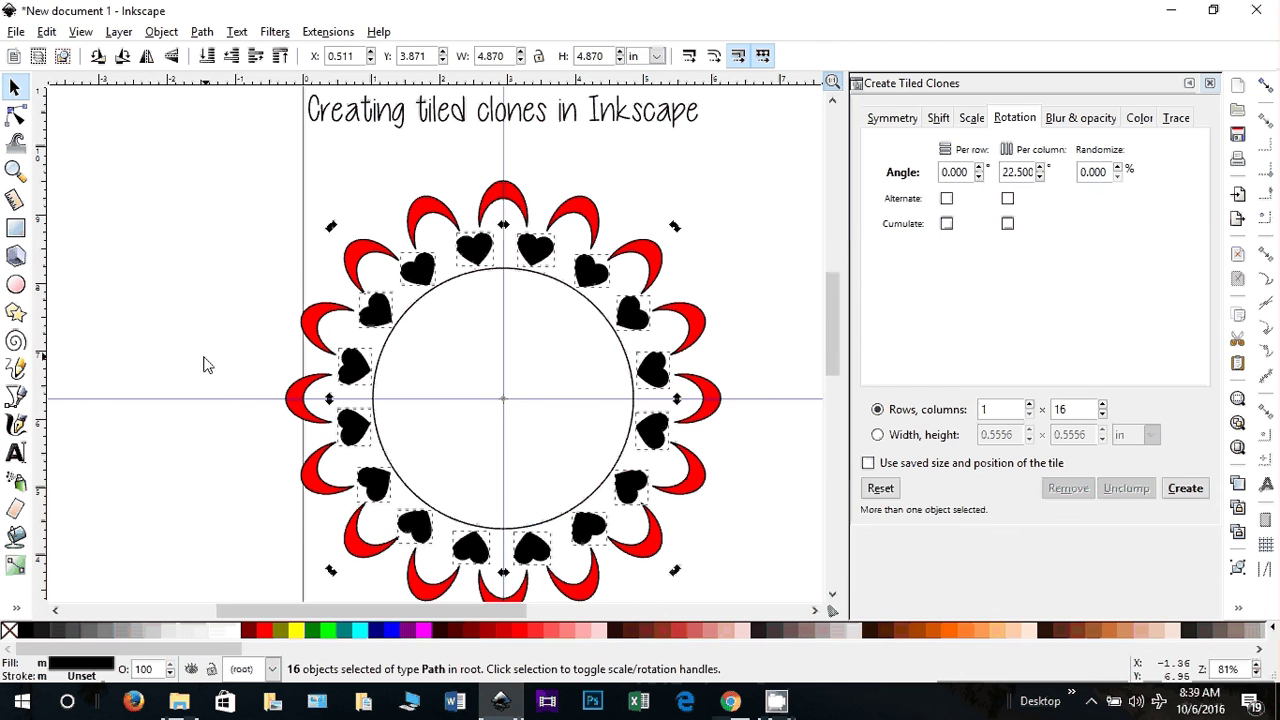
Step: Select all the red crescents with Select Same Fill Color and try rotating them about the pattern's centre
click(203, 365)
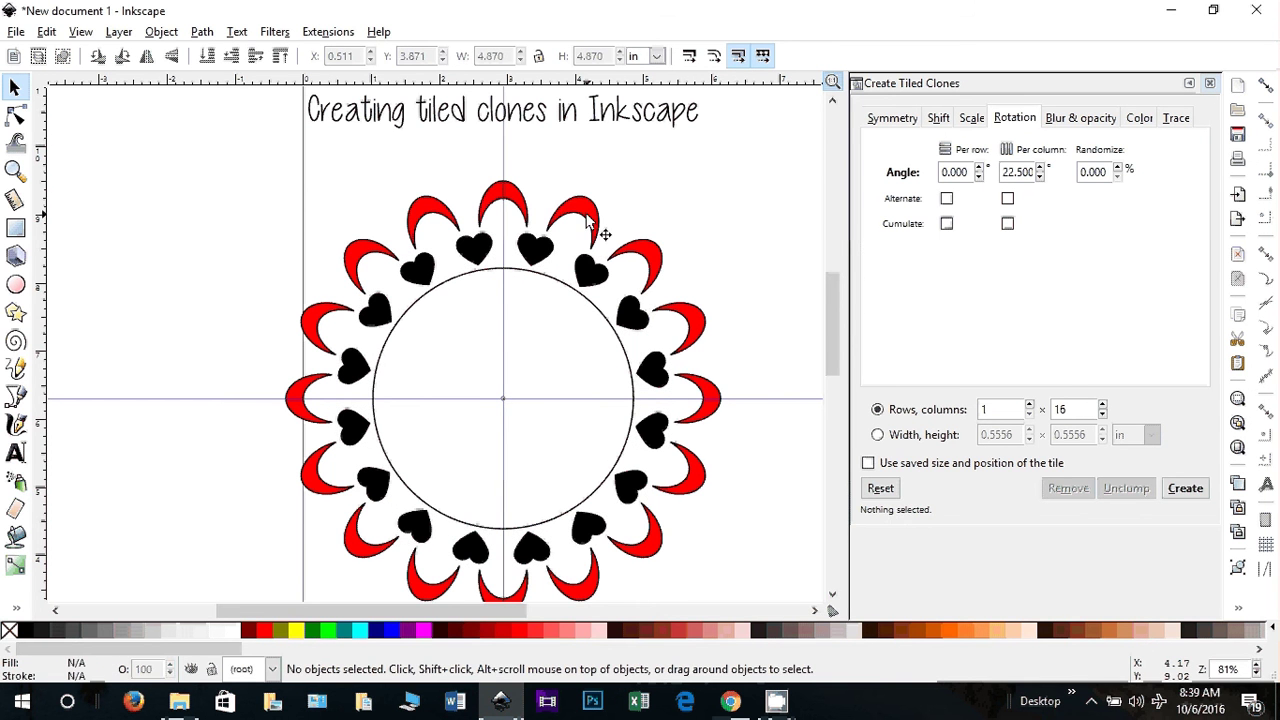
click(590, 225)
right_click(586, 214)
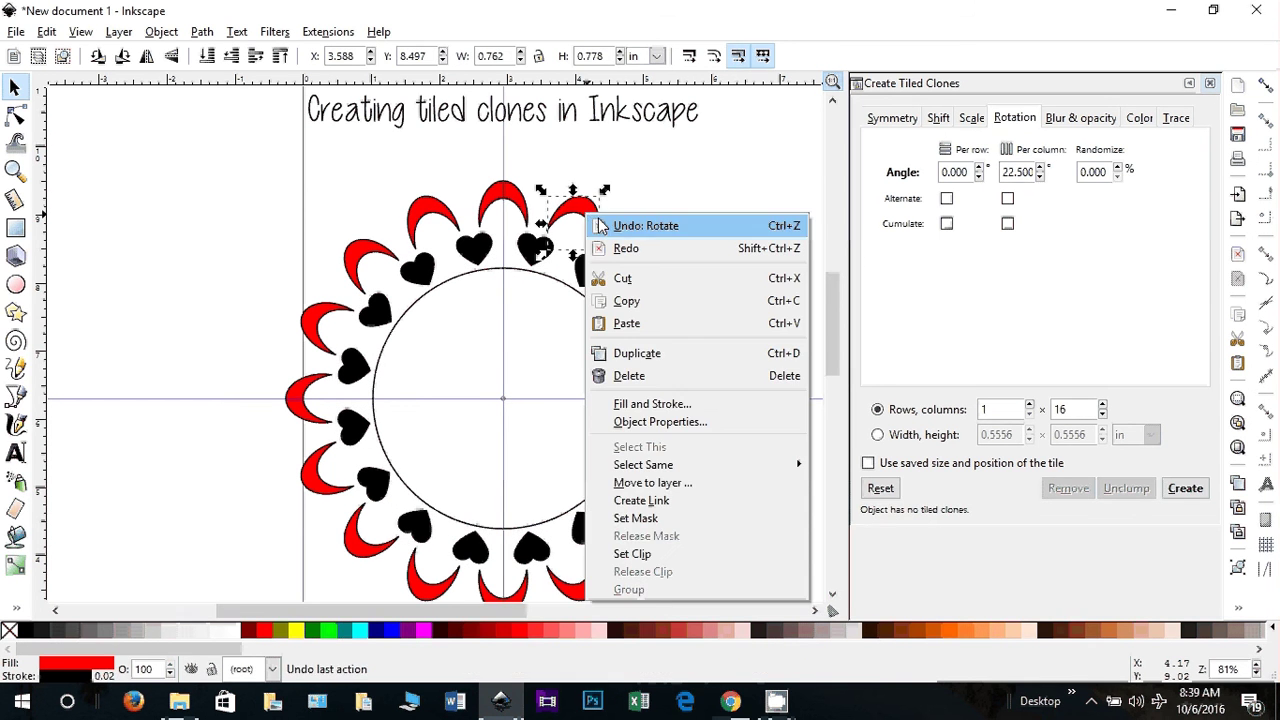
mouse_move(700, 464)
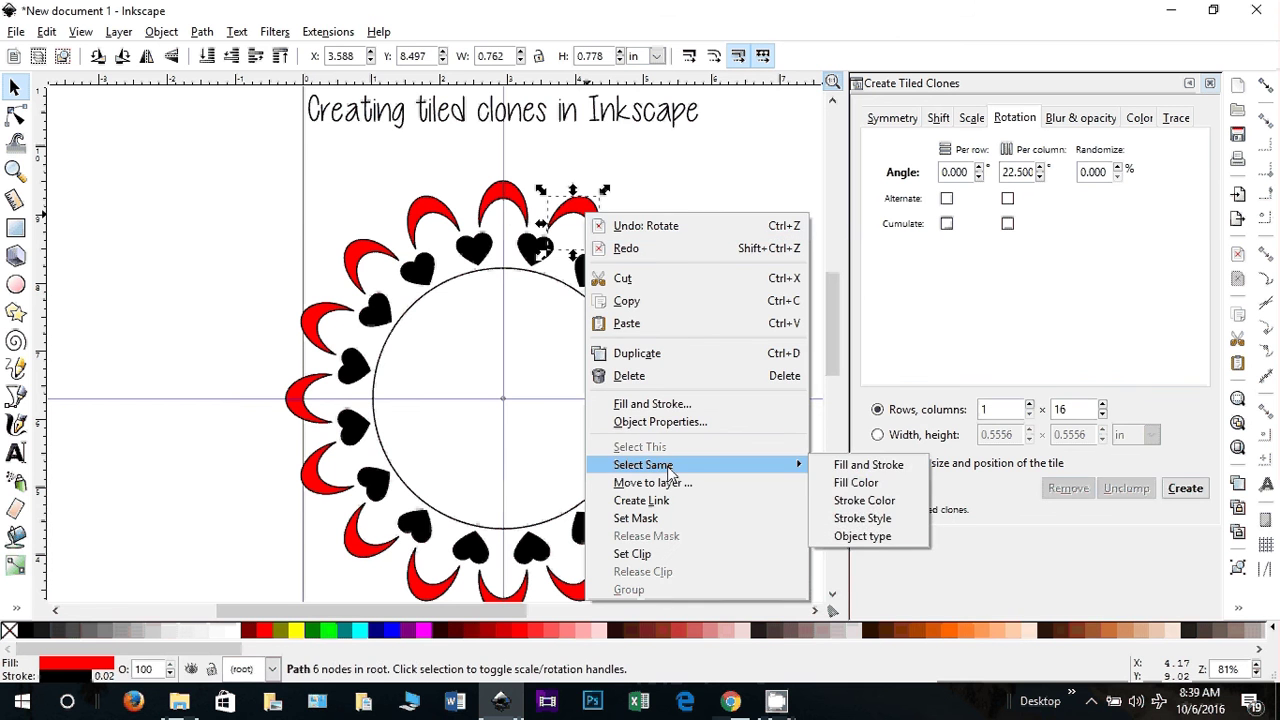
click(891, 482)
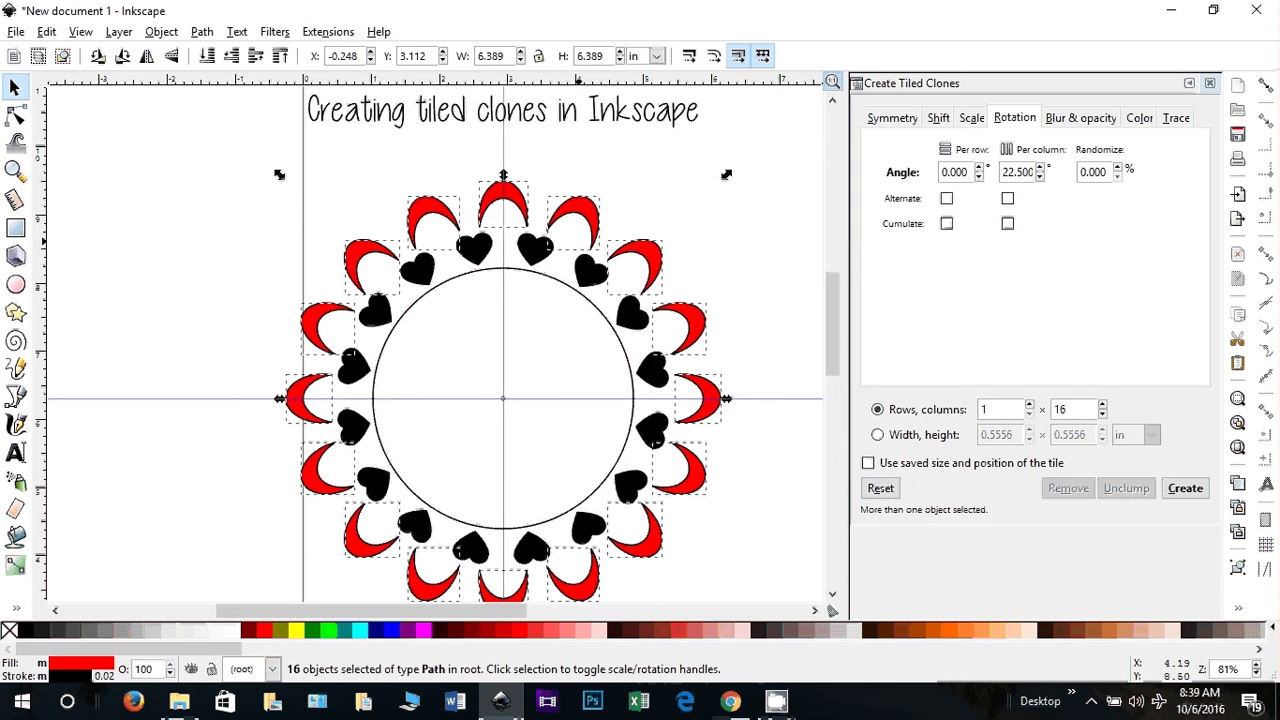
click(678, 306)
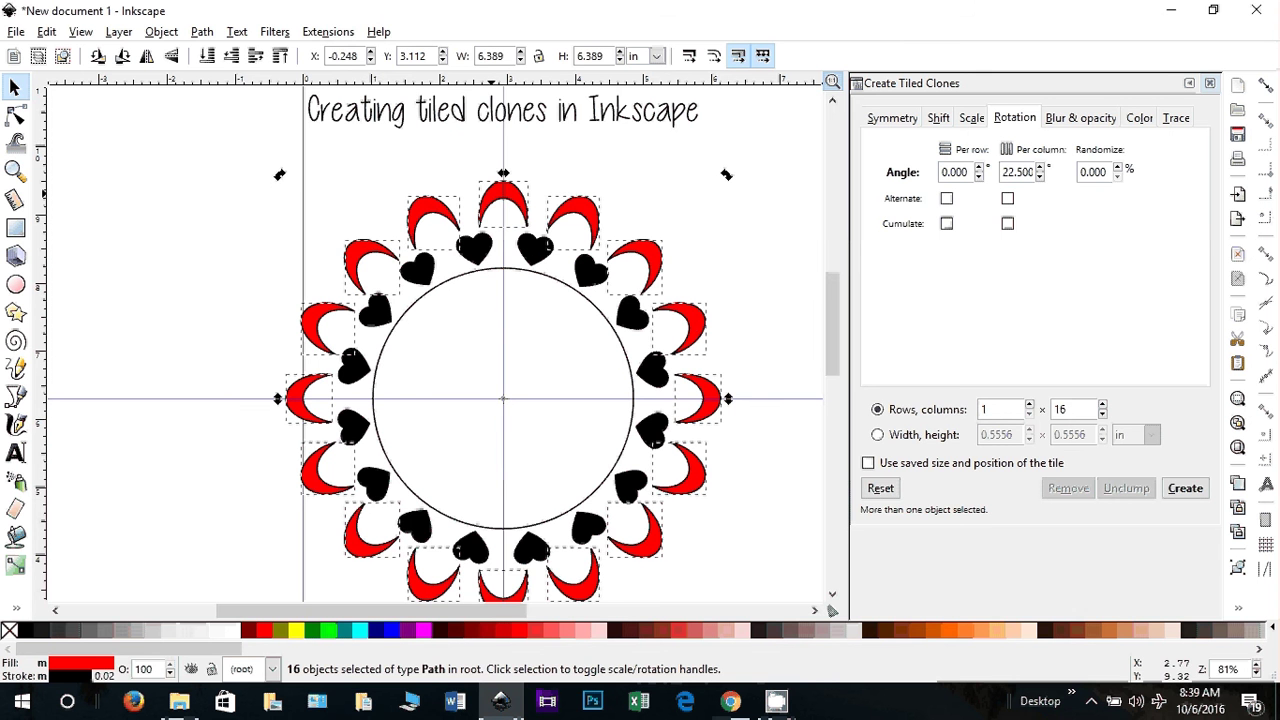
mouse_move(280, 178)
mouse_down()
mouse_move(258, 232)
mouse_move(327, 224)
mouse_up()
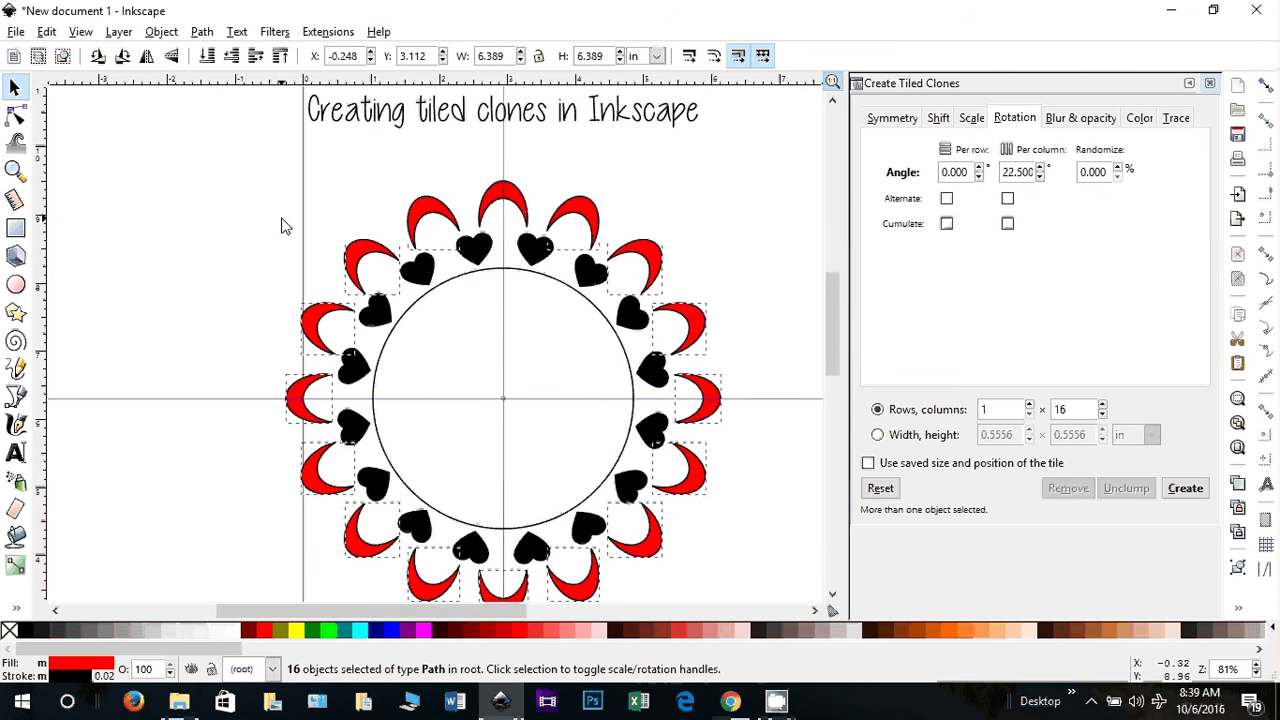
click(555, 332)
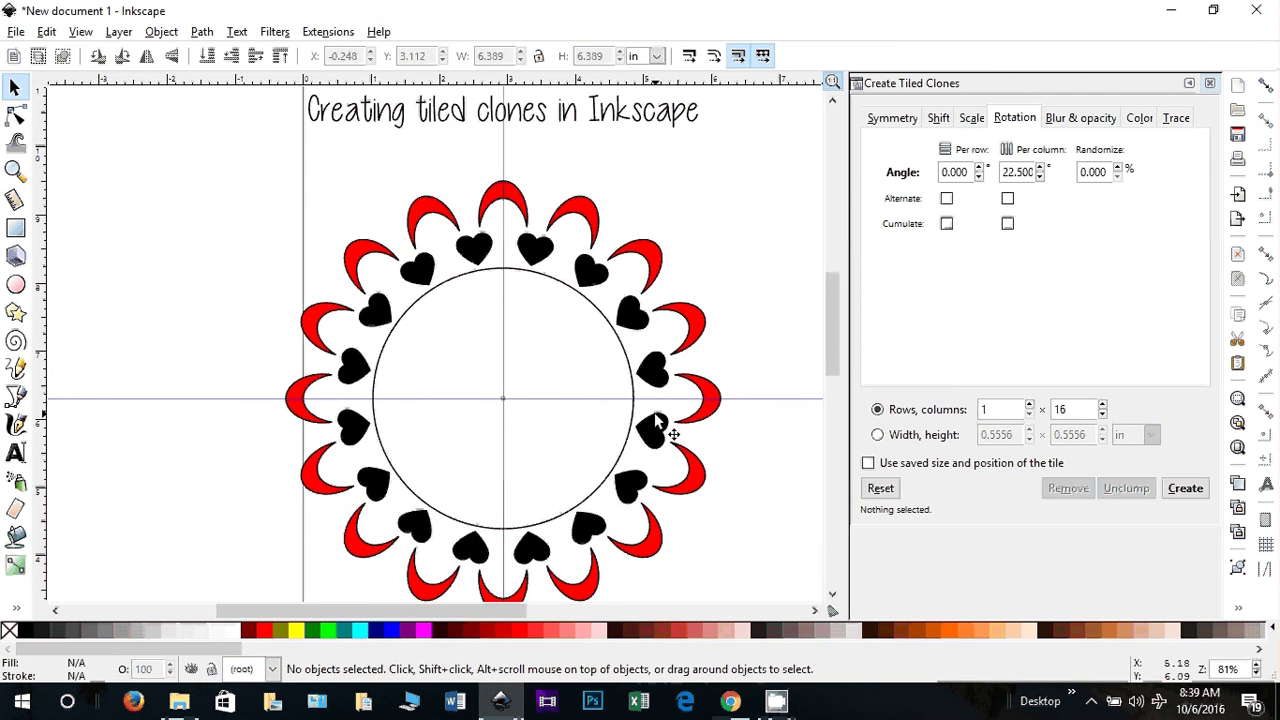
Step: Select all the red crescents with Select Same Fill Color and merge them into a single path using Union
drag(825, 328, 827, 346)
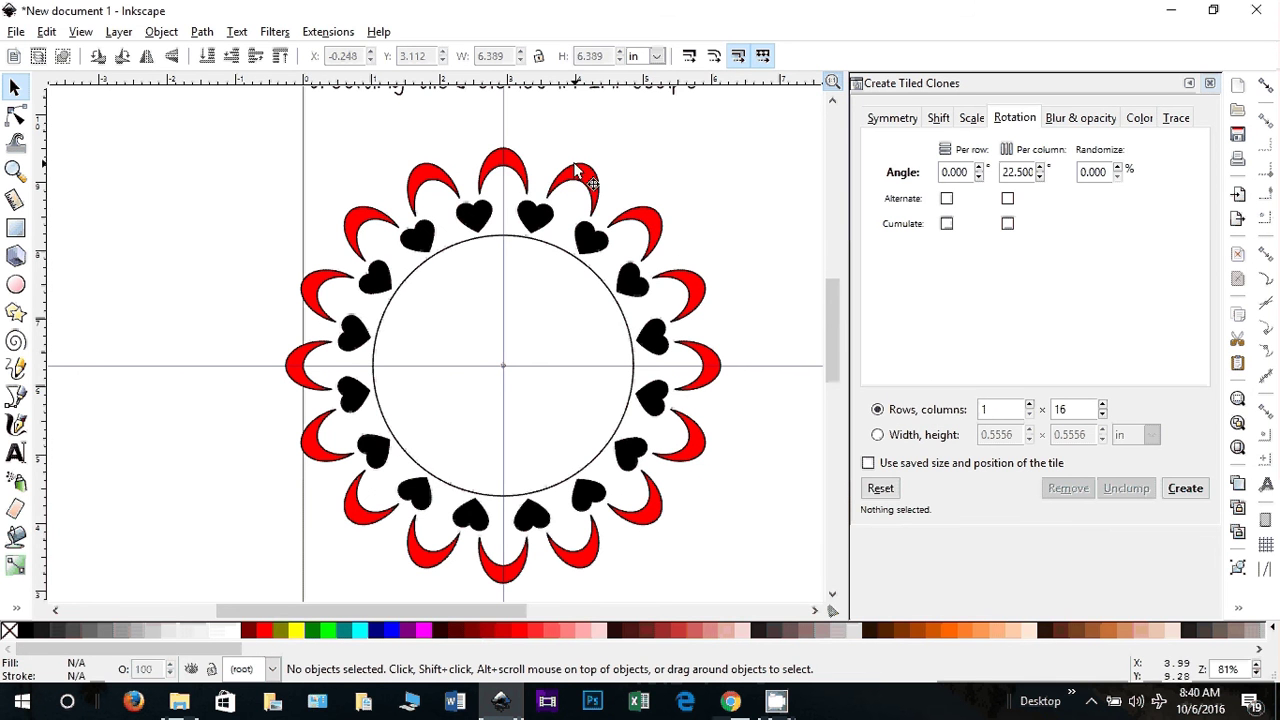
click(512, 172)
right_click(518, 172)
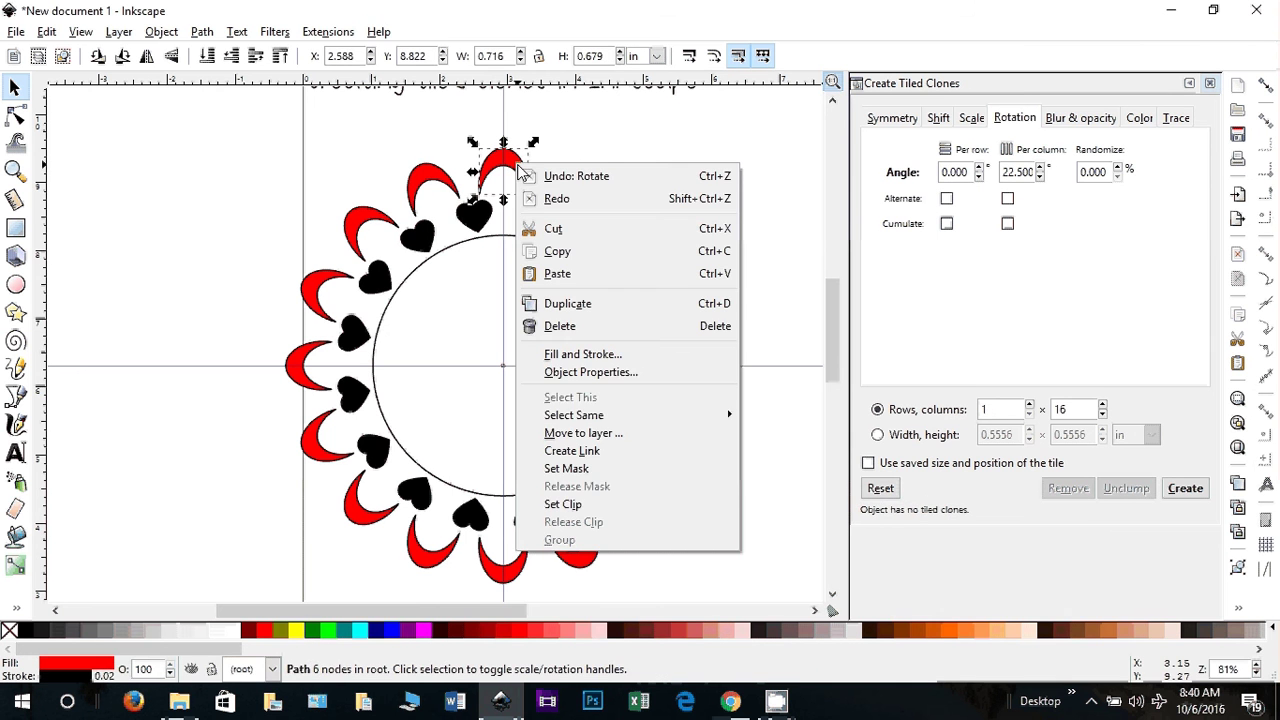
mouse_move(610, 416)
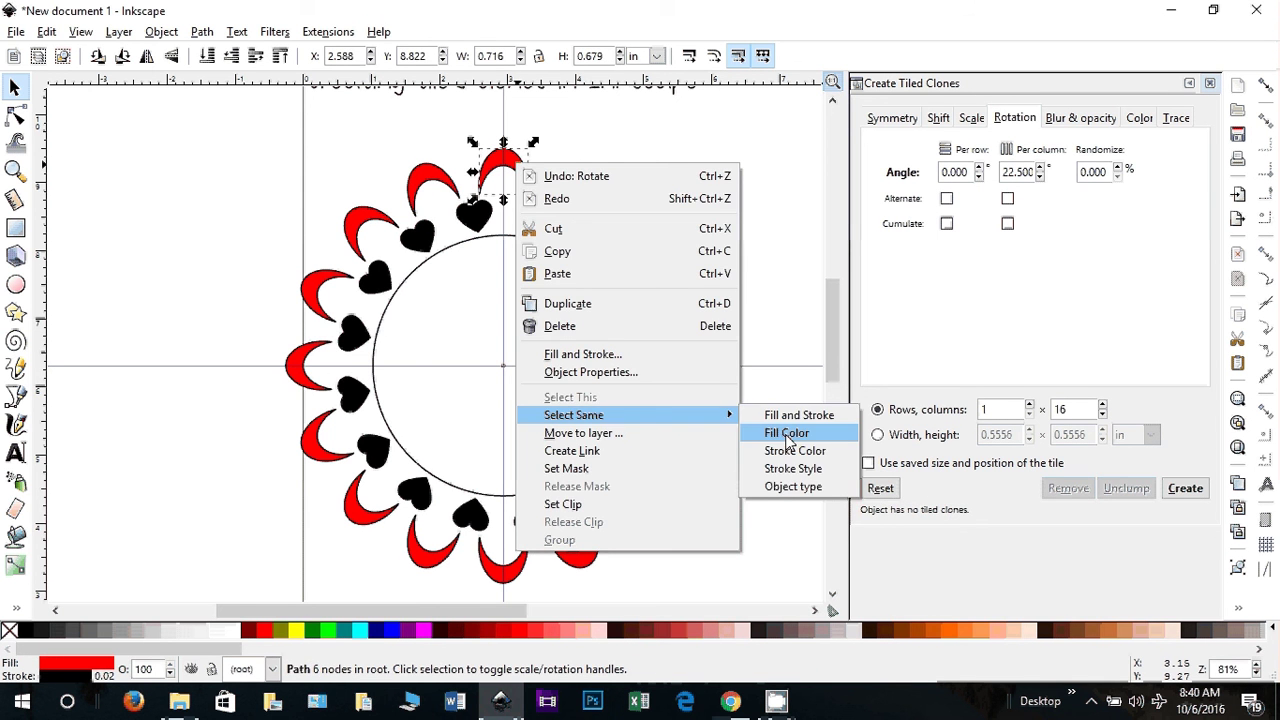
click(787, 433)
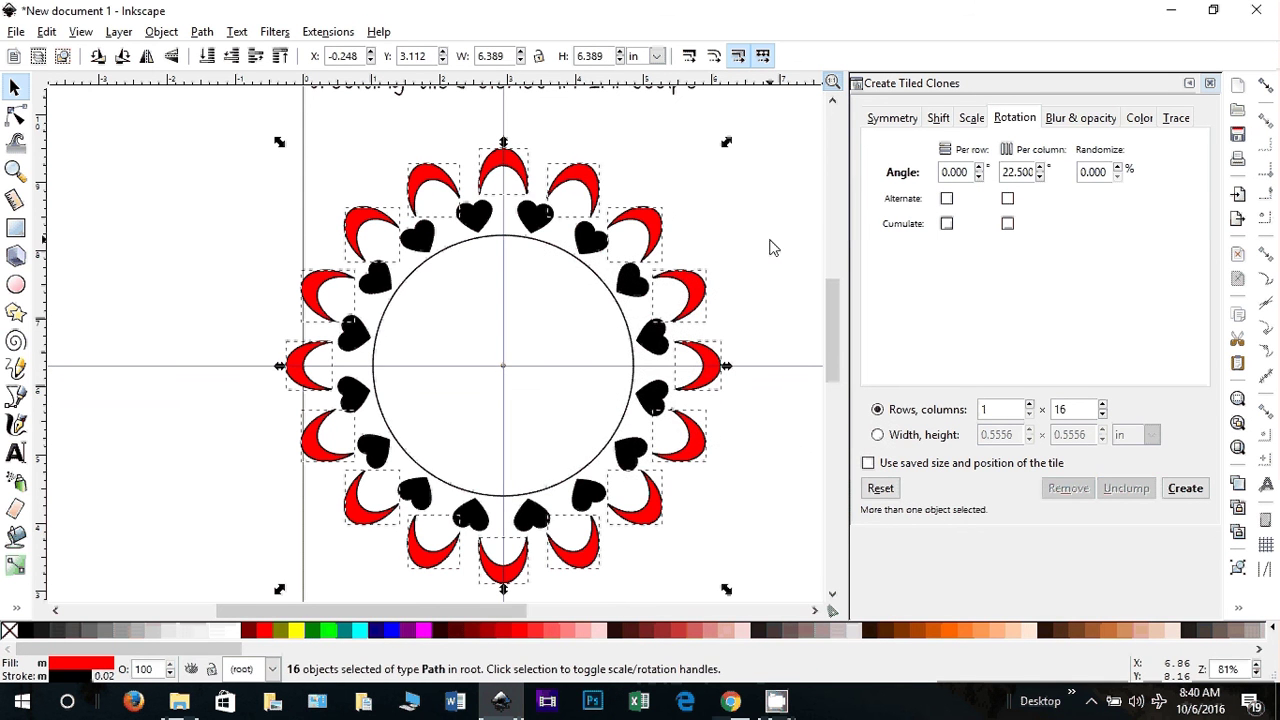
key(ctrl+shift)
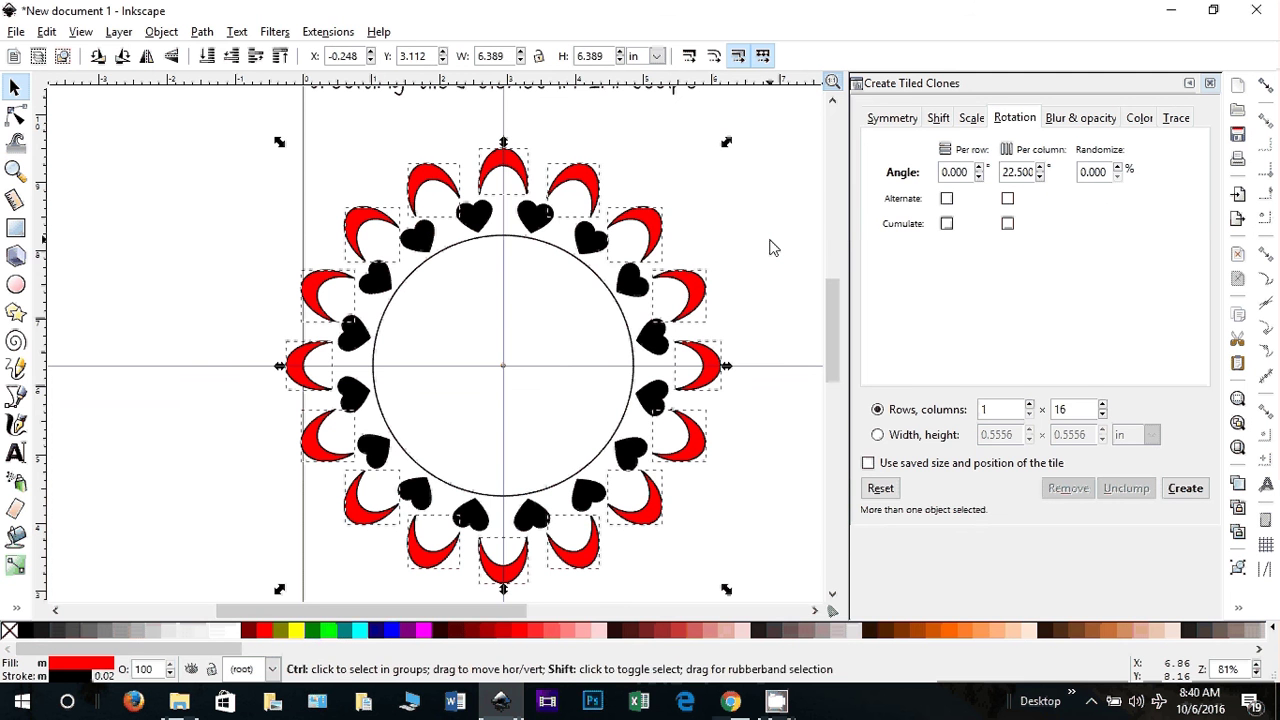
key(ctrl+k)
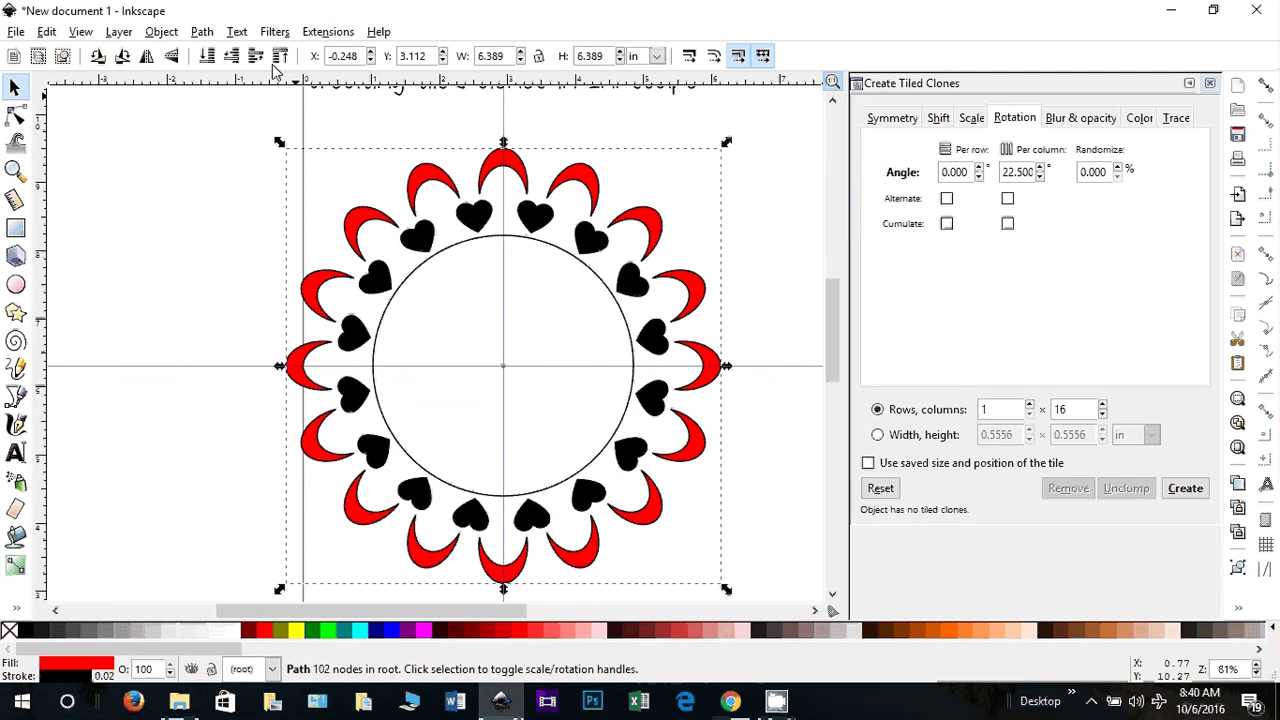
click(201, 32)
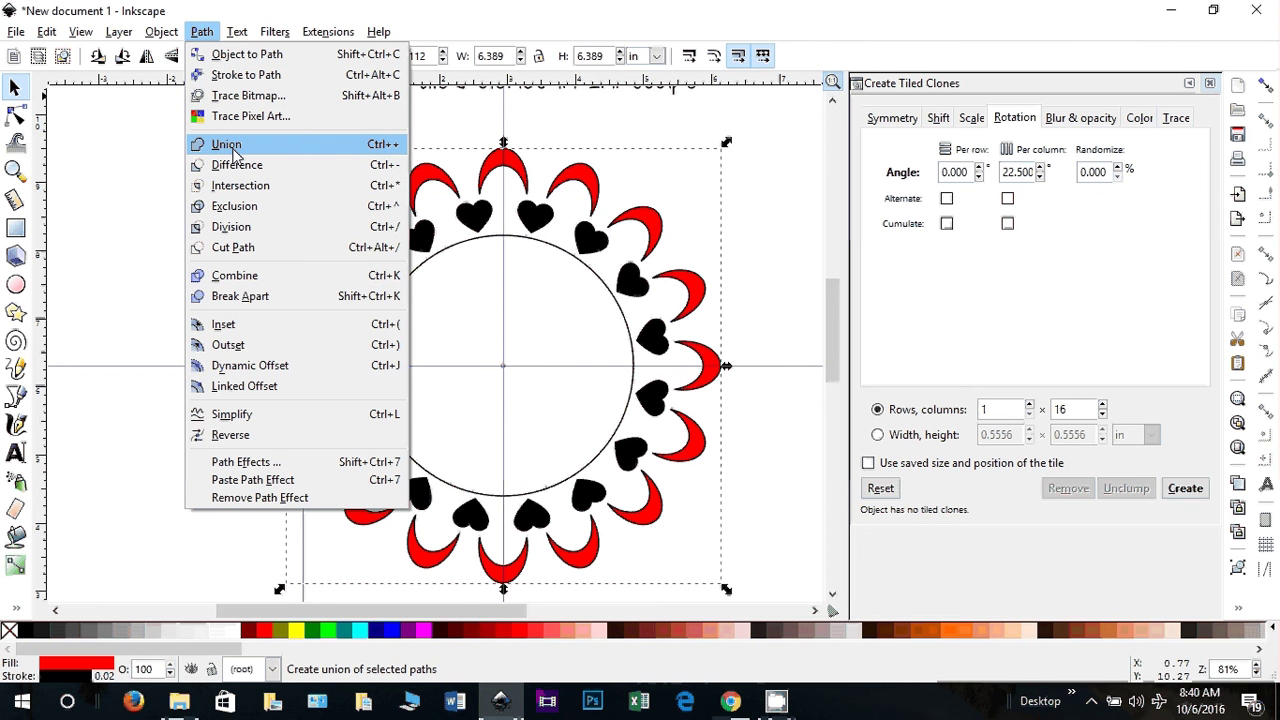
click(757, 244)
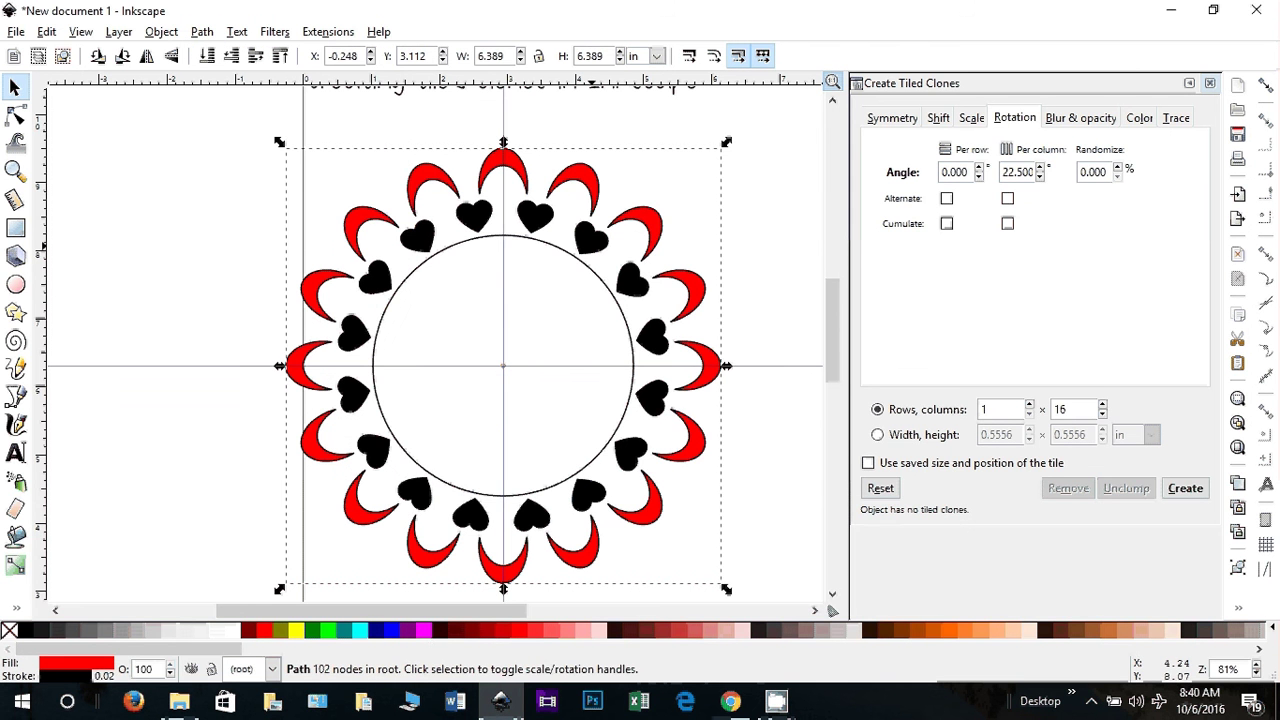
Step: Delete the central circle outline inside the ring of hearts
click(594, 248)
right_click(596, 253)
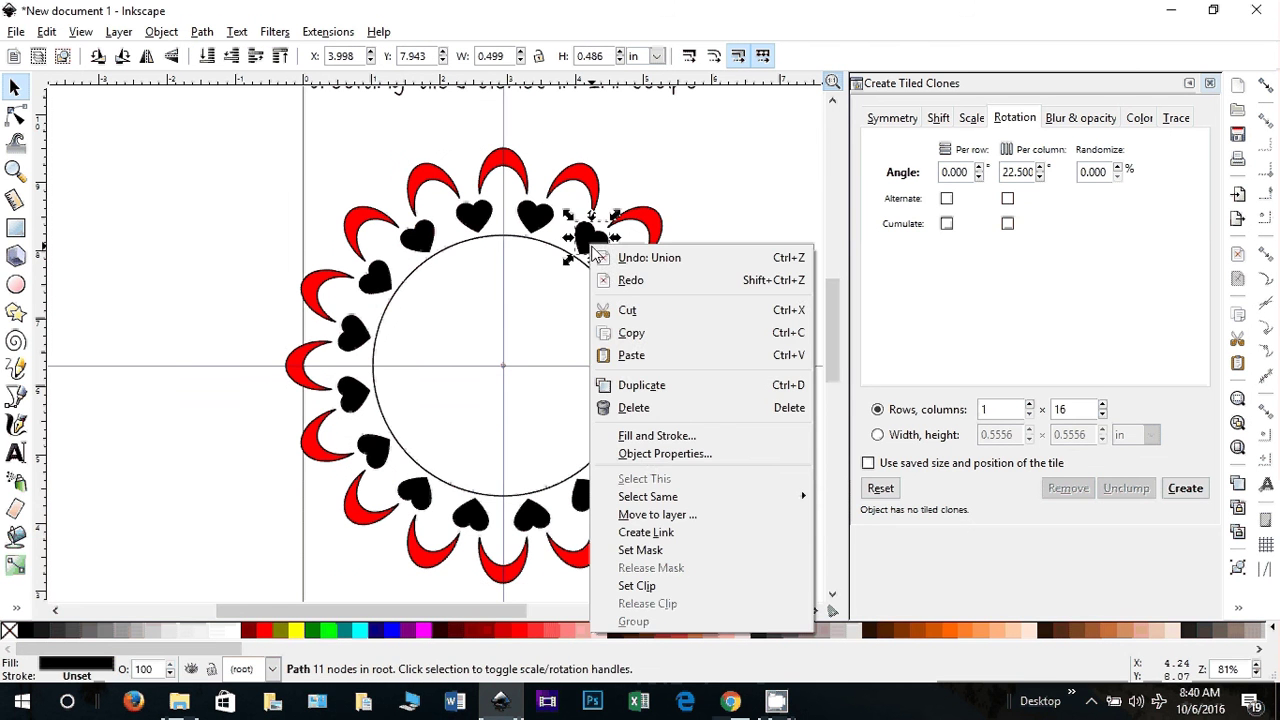
click(540, 243)
click(542, 243)
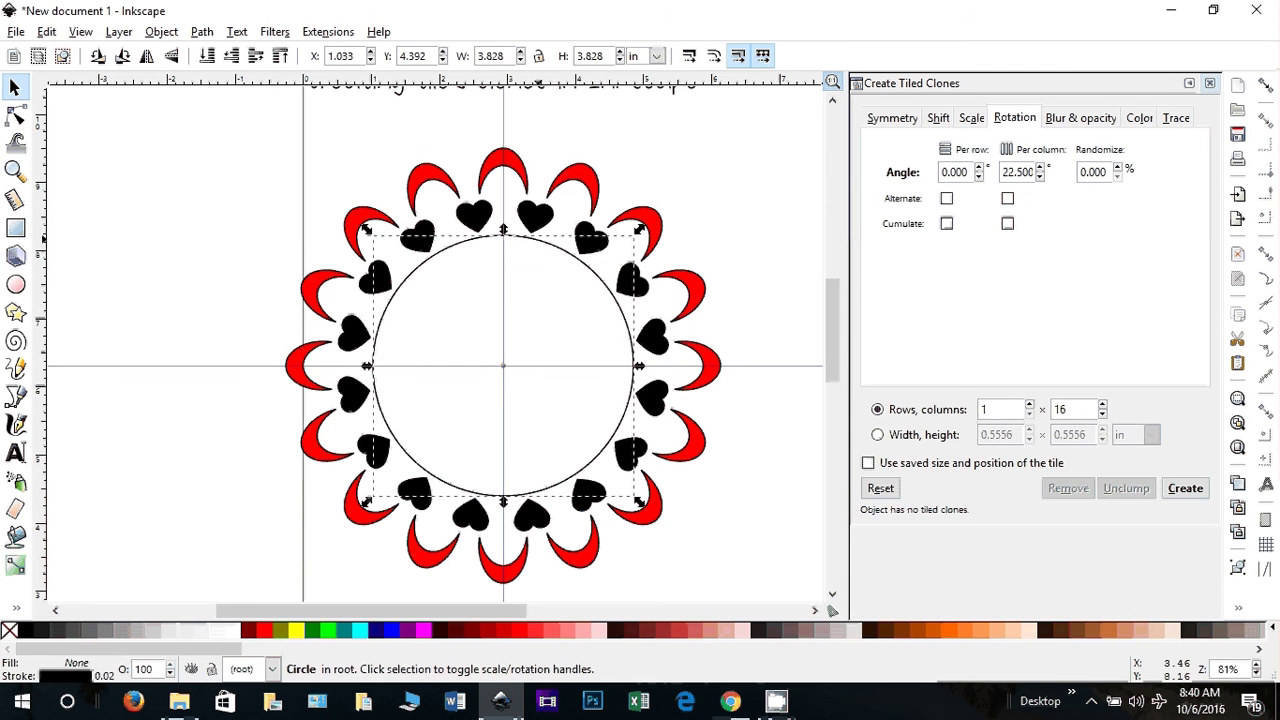
key(Delete)
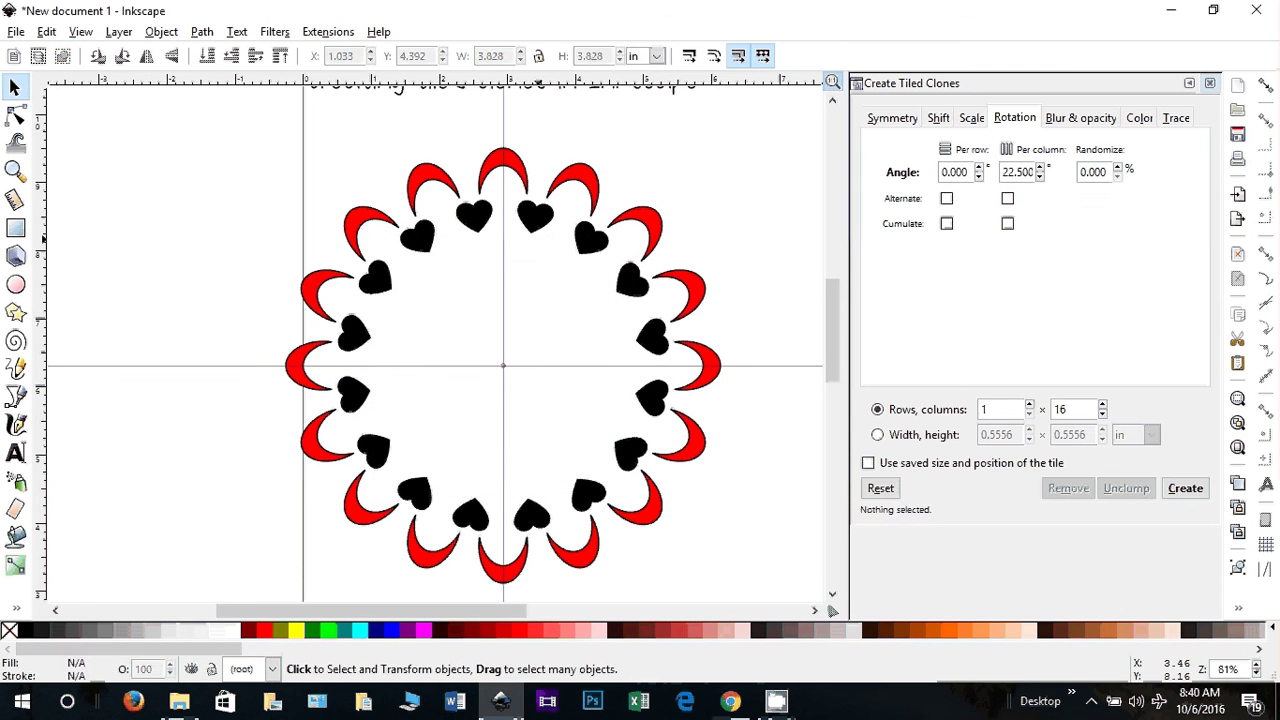
Step: Select all the black hearts with Select Same Fill Color and merge them into a single path using Union
click(592, 238)
right_click(591, 237)
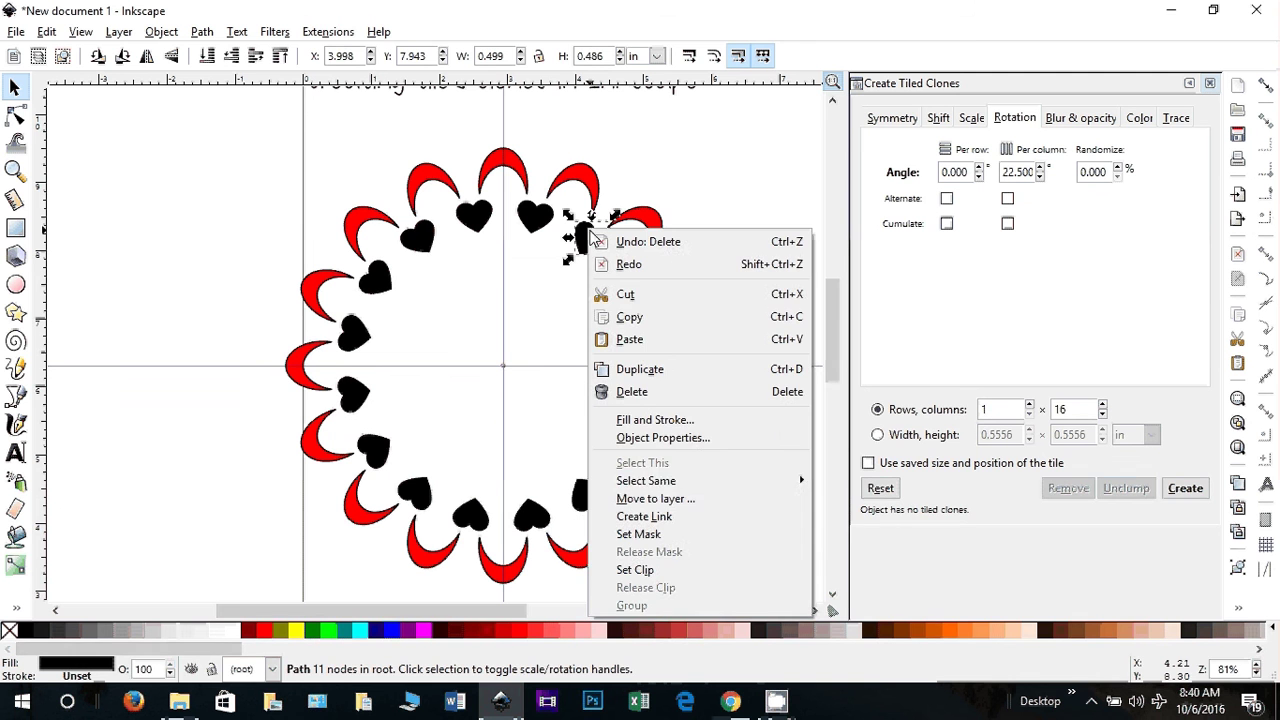
mouse_move(652, 481)
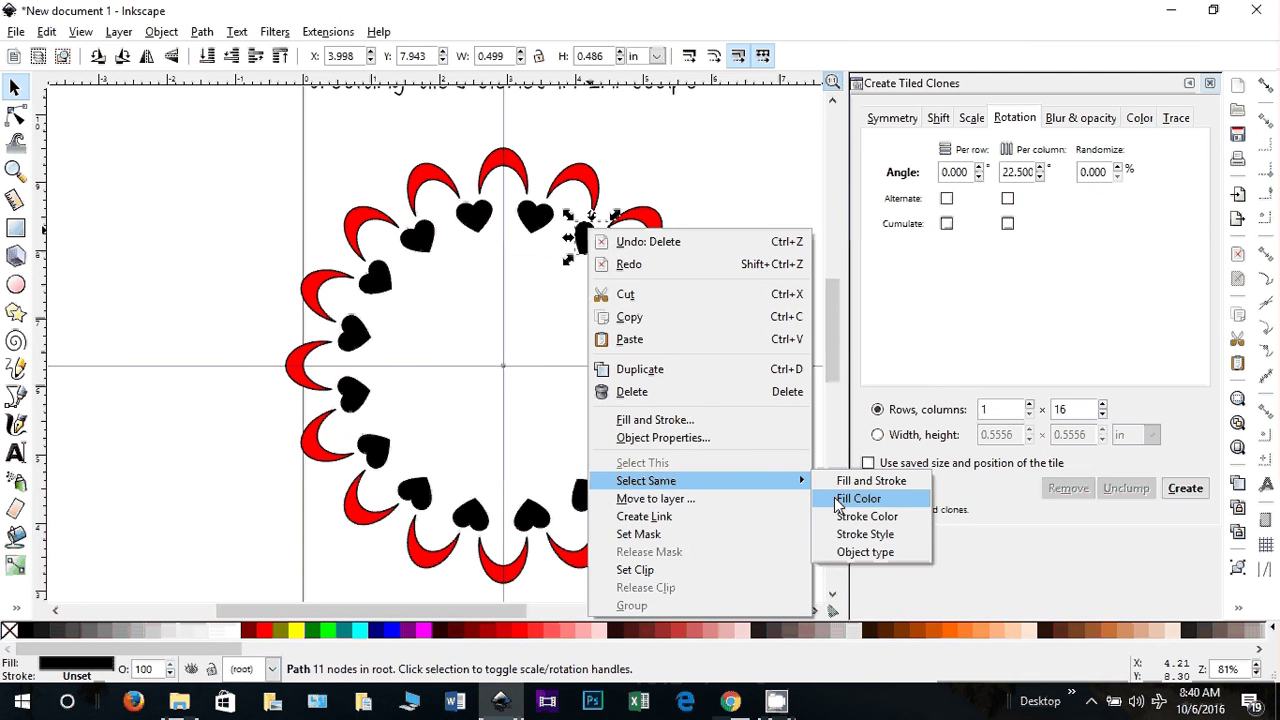
click(855, 497)
click(207, 33)
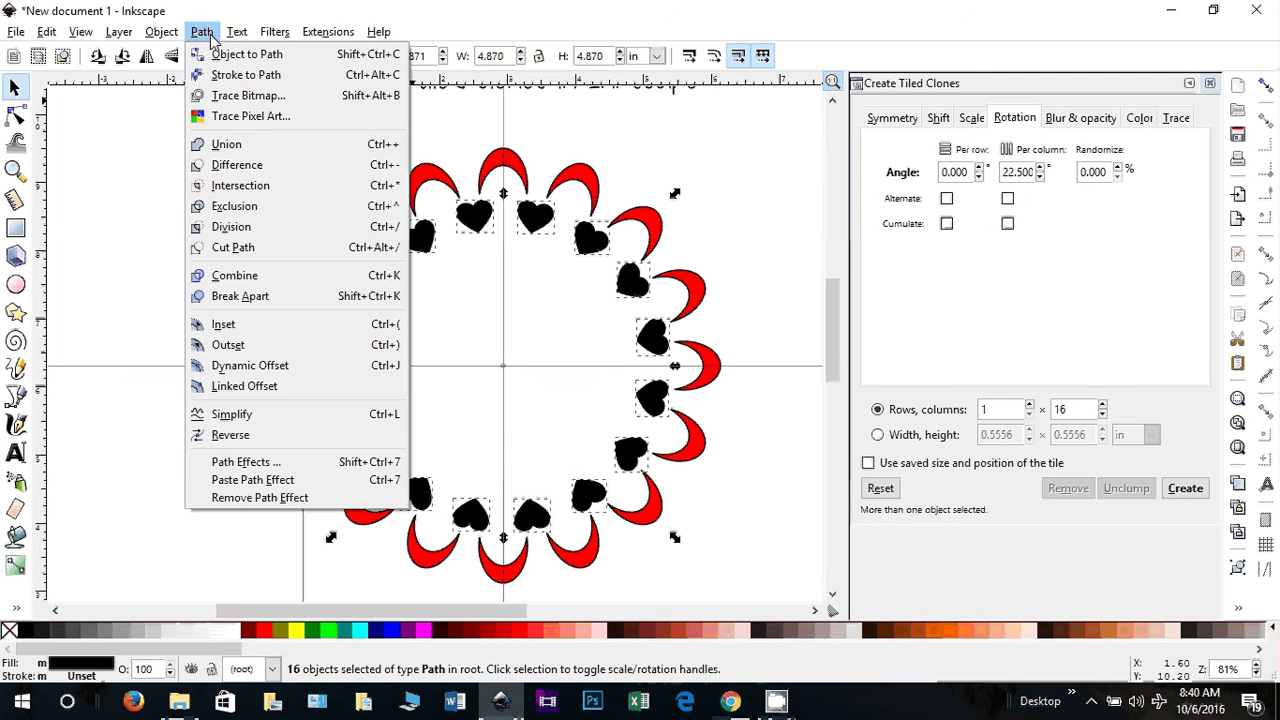
click(229, 146)
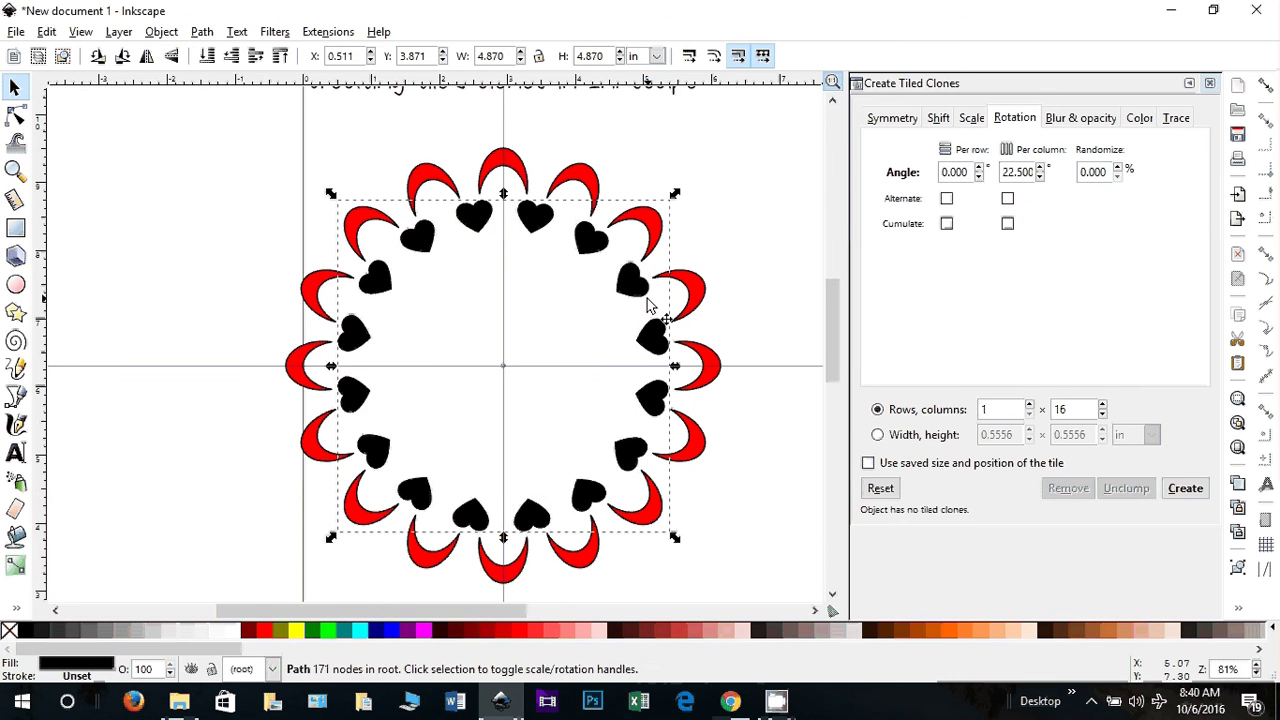
Step: Move the merged ring of hearts away from the crescents to test it, undo the move and clear the selection
drag(585, 250, 695, 282)
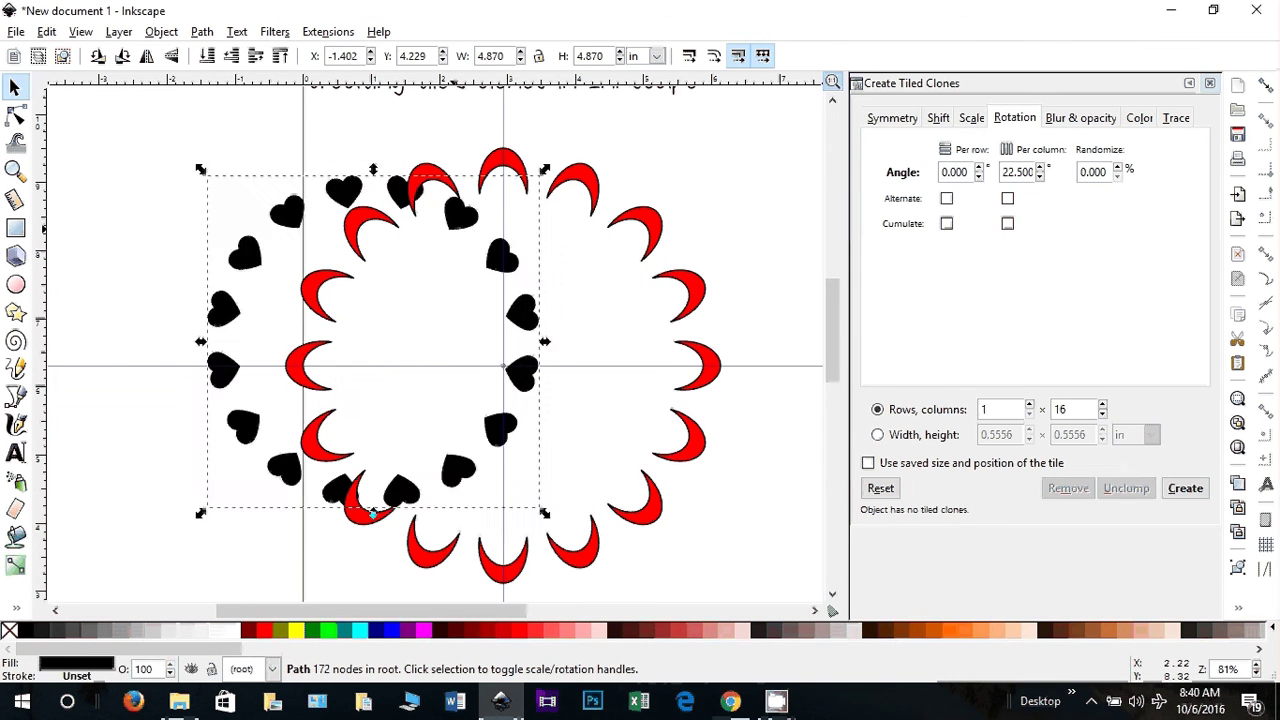
key(ctrl+z)
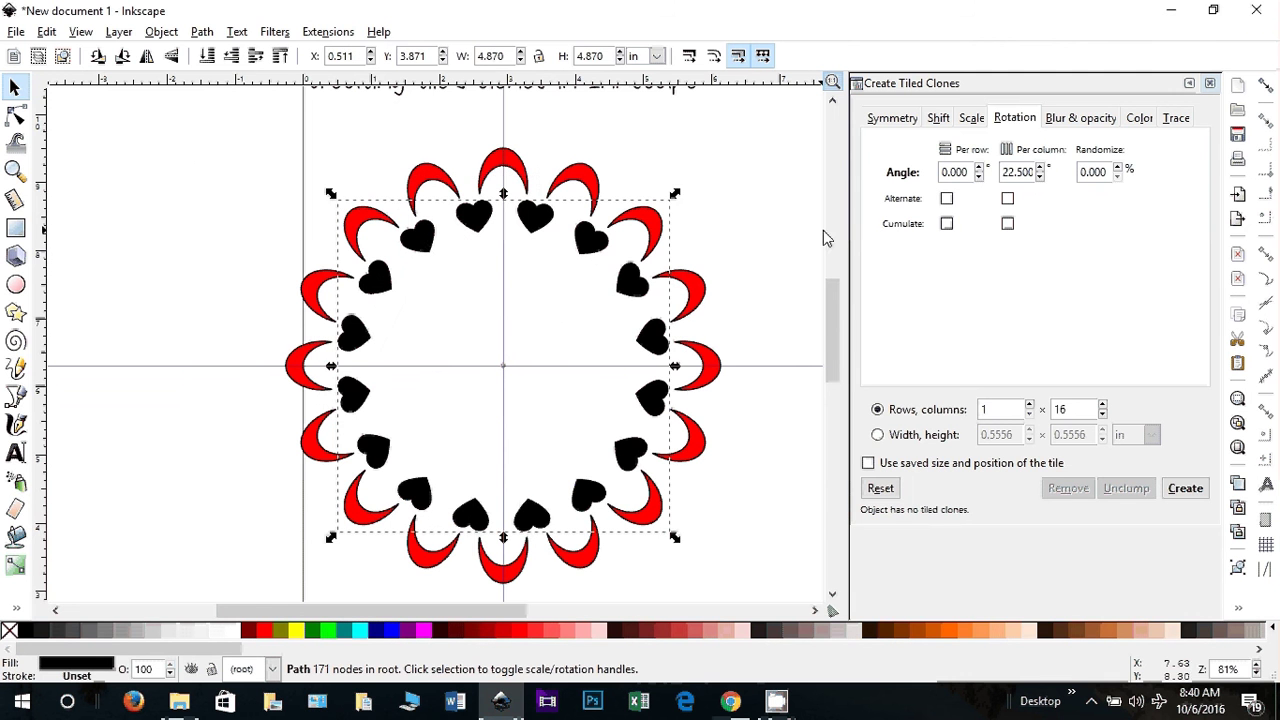
key(Escape)
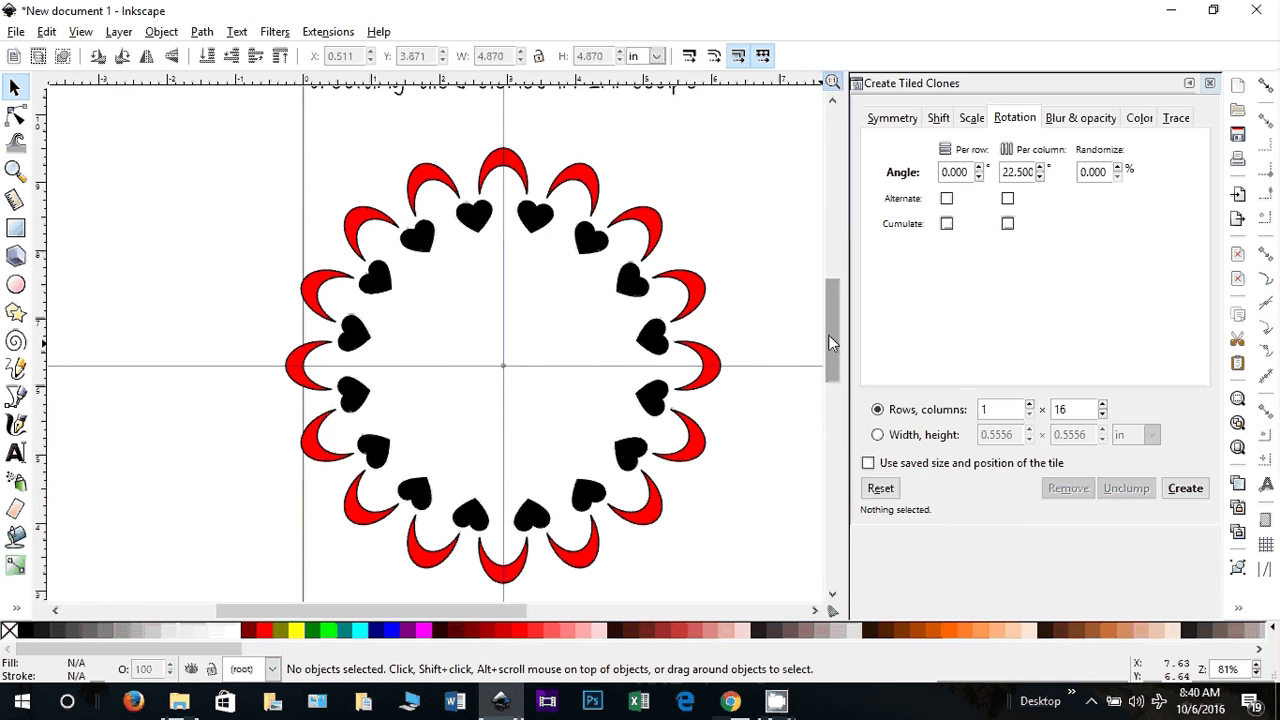
mouse_move(828, 334)
mouse_down()
mouse_move(831, 354)
mouse_move(831, 343)
mouse_up()
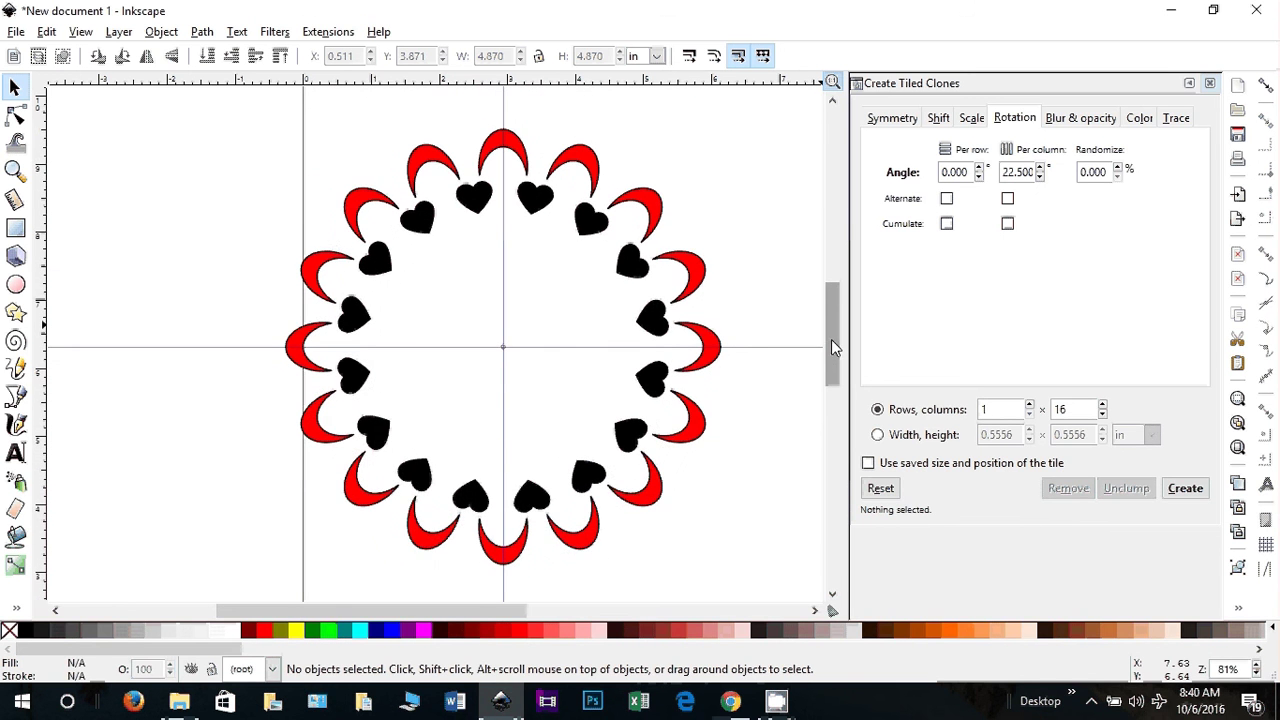